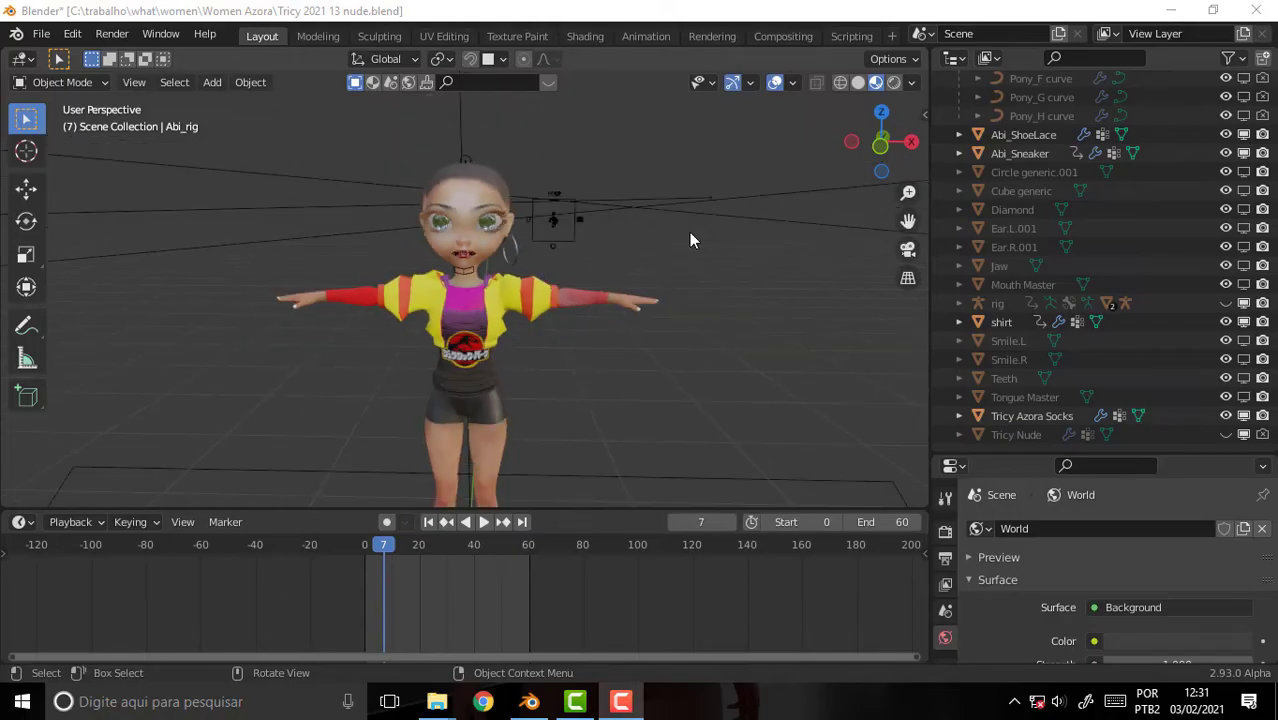
scroll(689, 240, up, 2)
scroll(687, 240, up, 2)
drag(908, 221, 603, 343)
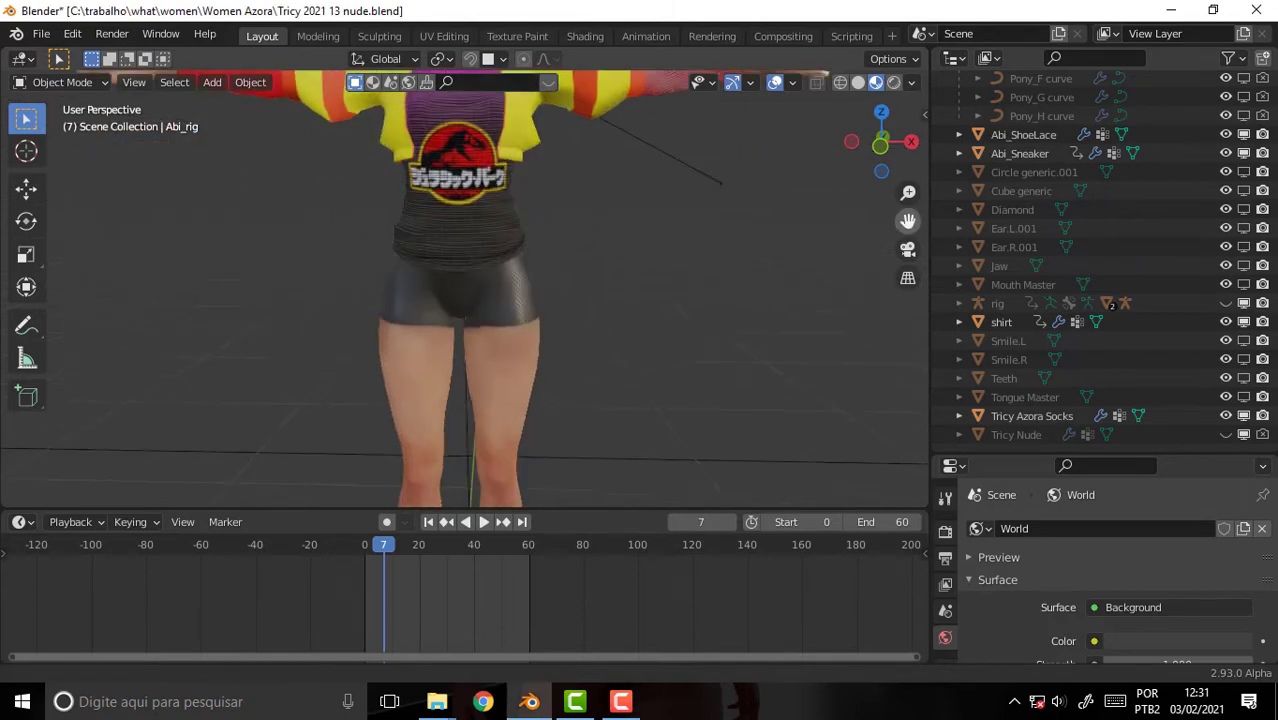
scroll(603, 344, down, 3)
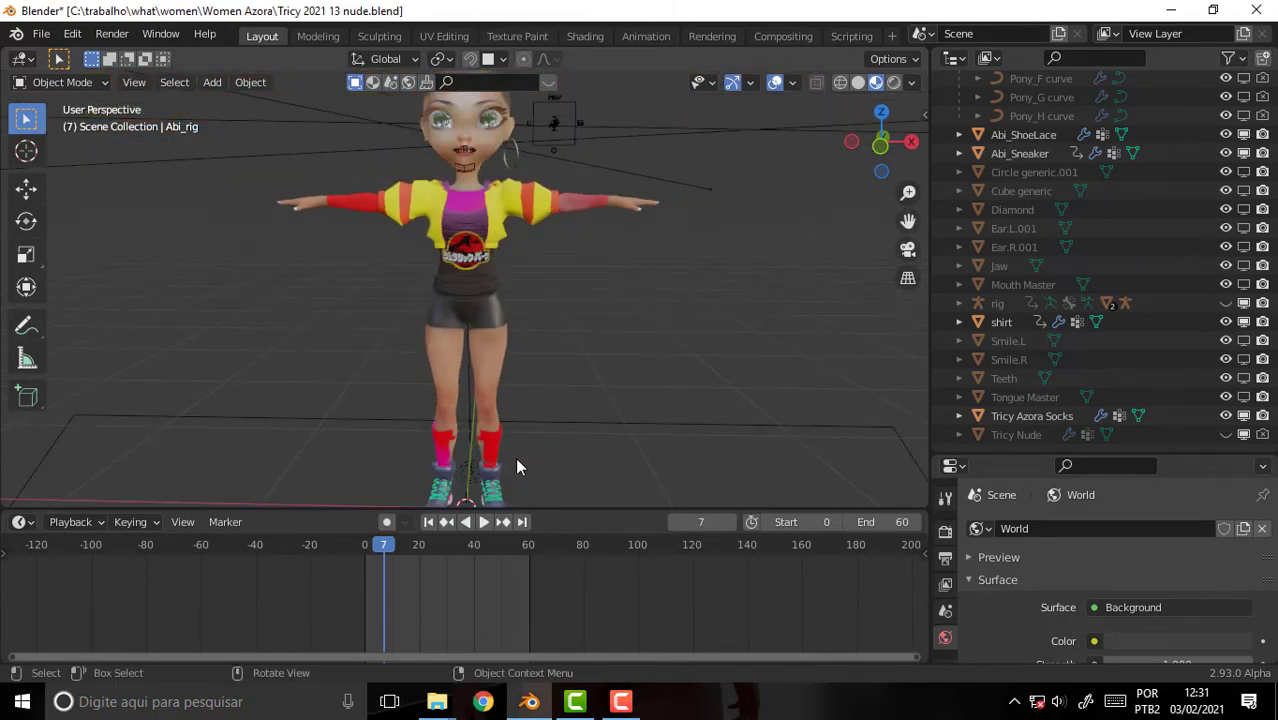
scroll(603, 325, down, 2)
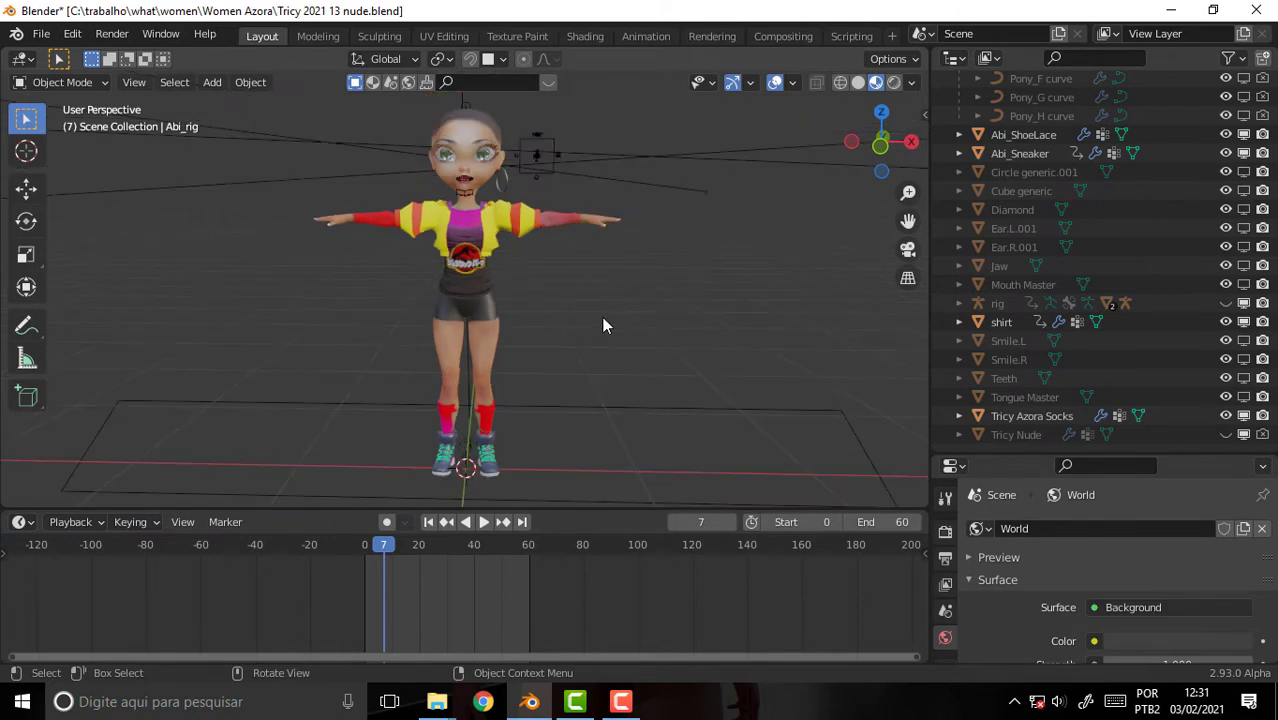
click(108, 33)
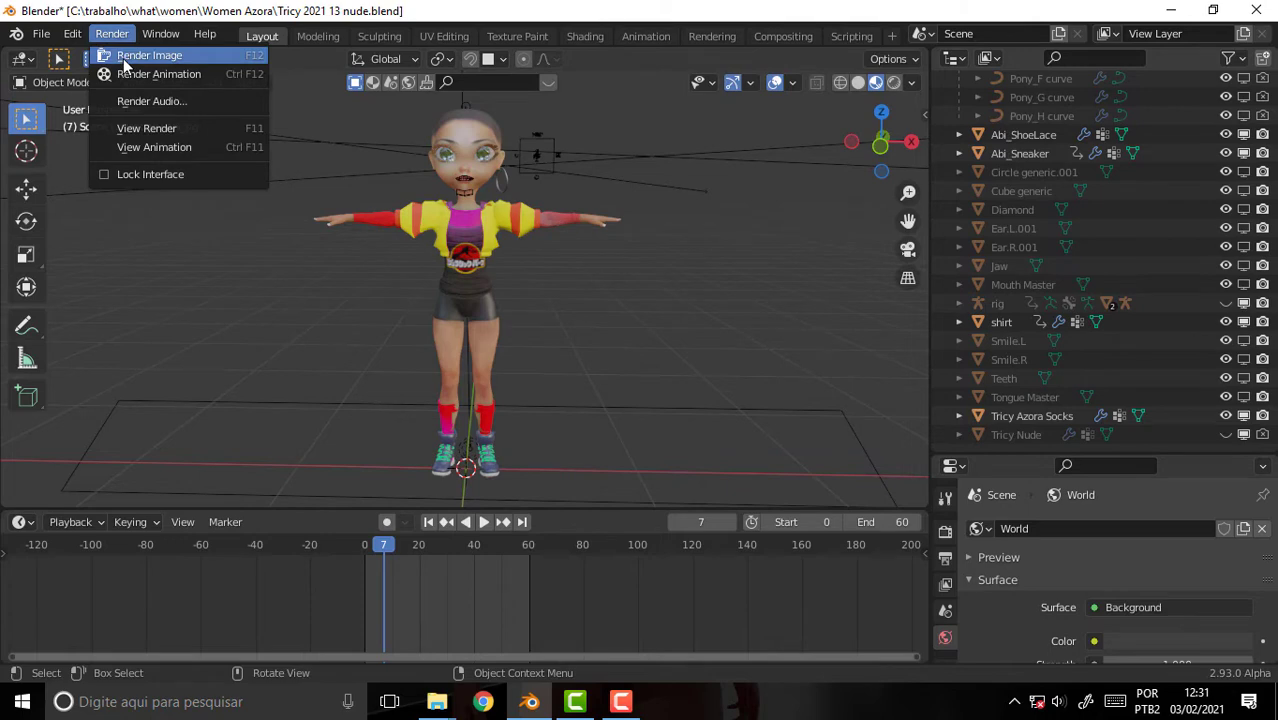
click(127, 57)
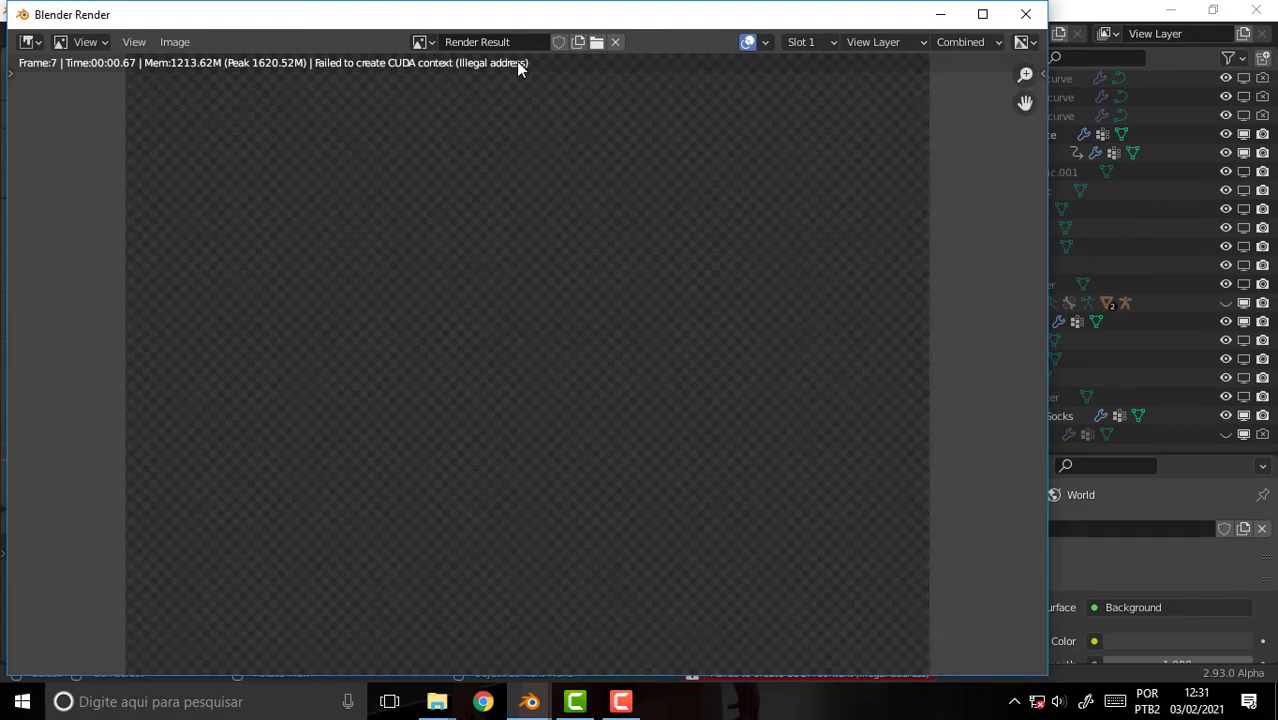
click(1026, 14)
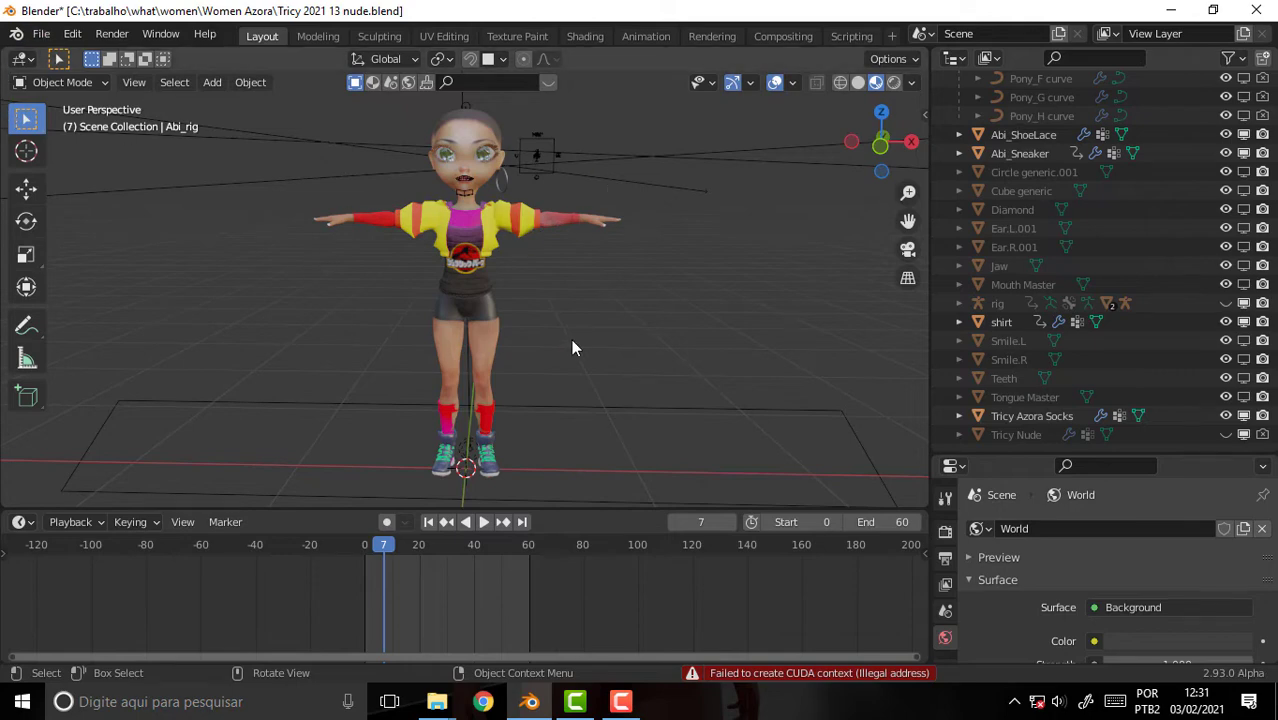
click(112, 34)
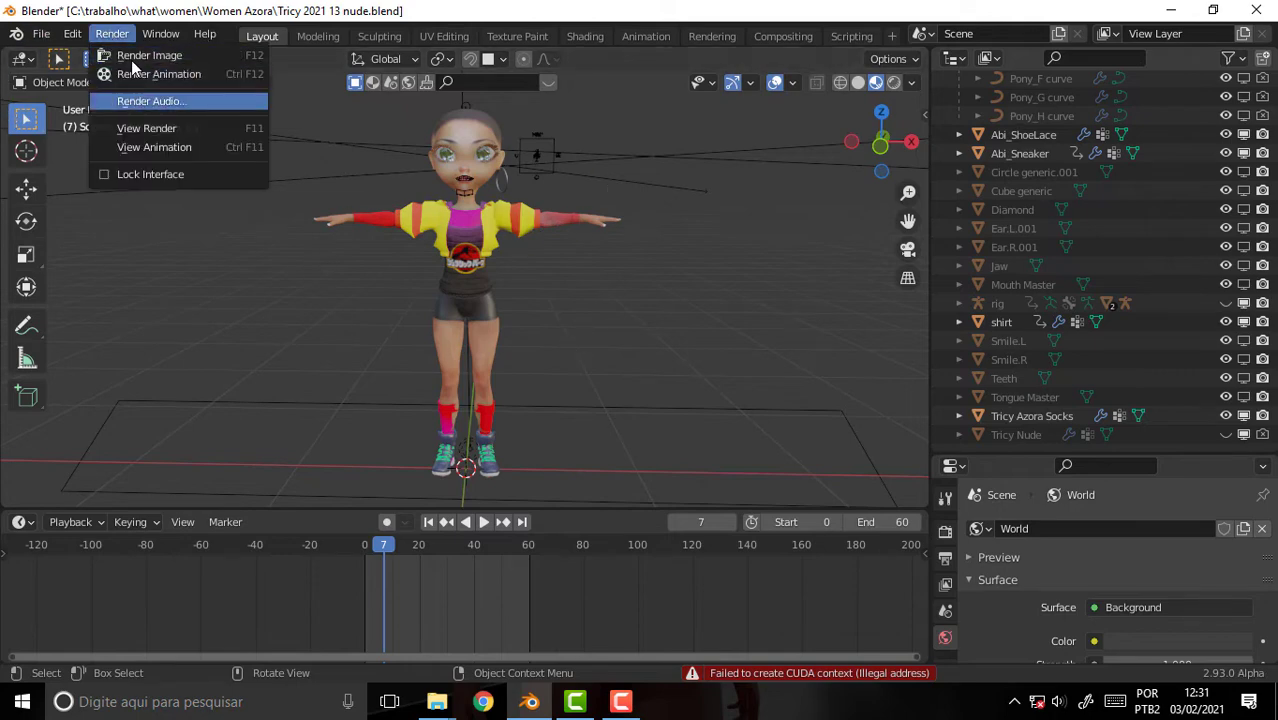
click(140, 55)
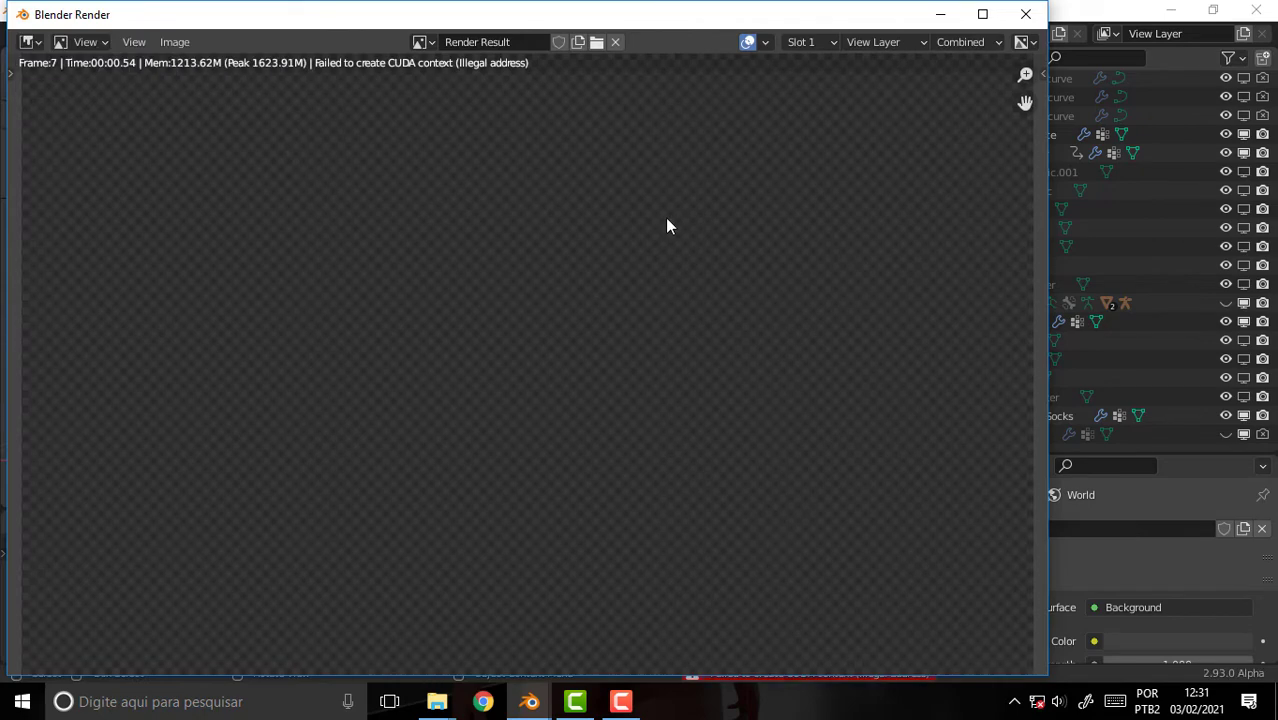
click(1025, 14)
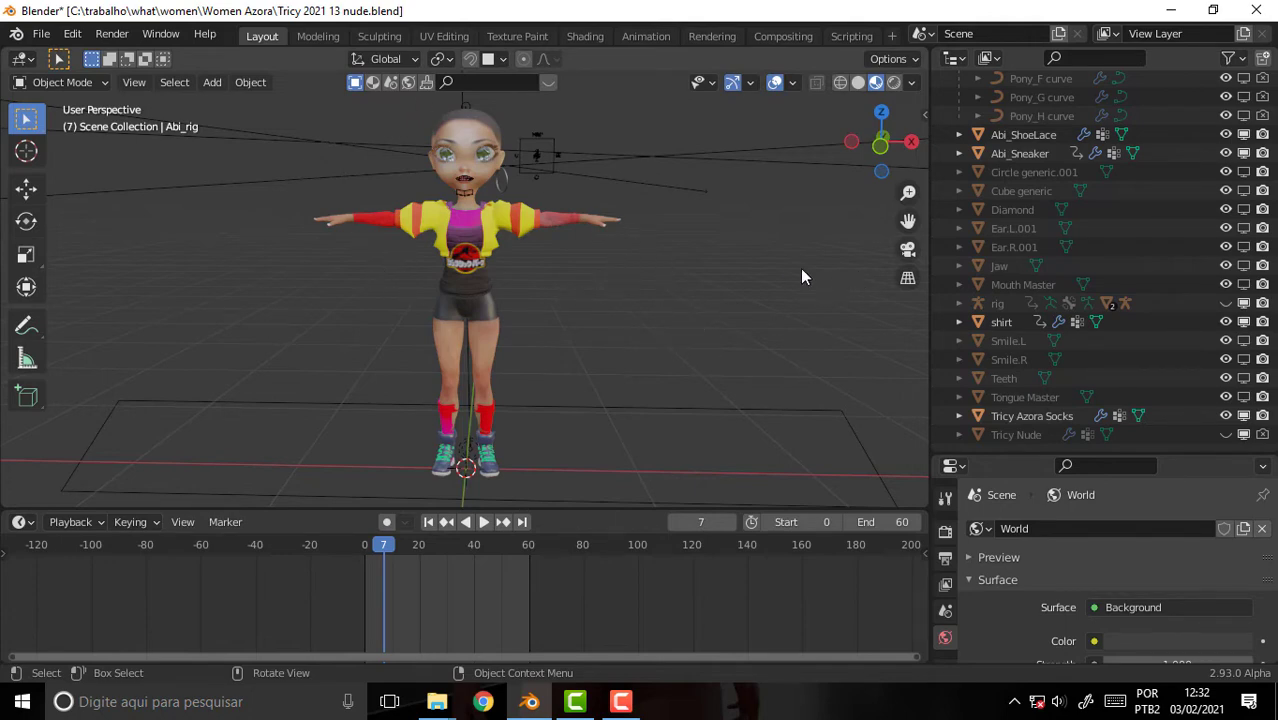
drag(908, 220, 908, 280)
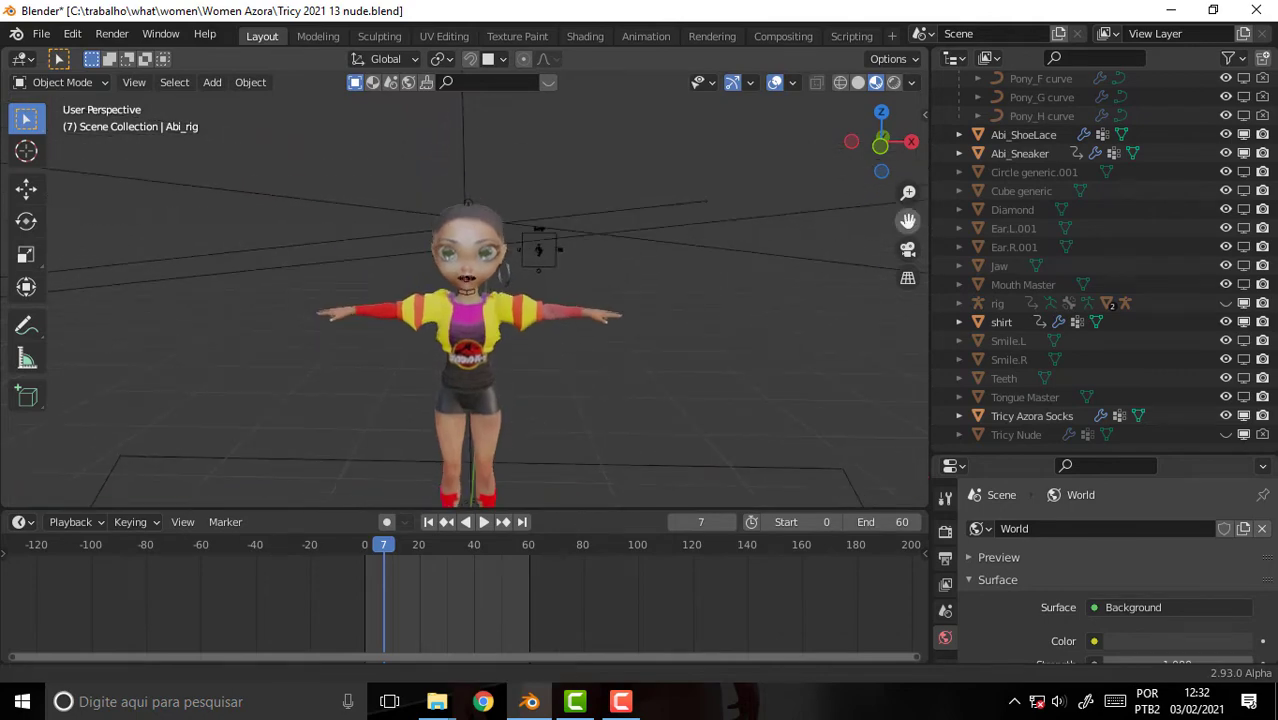
drag(908, 220, 908, 240)
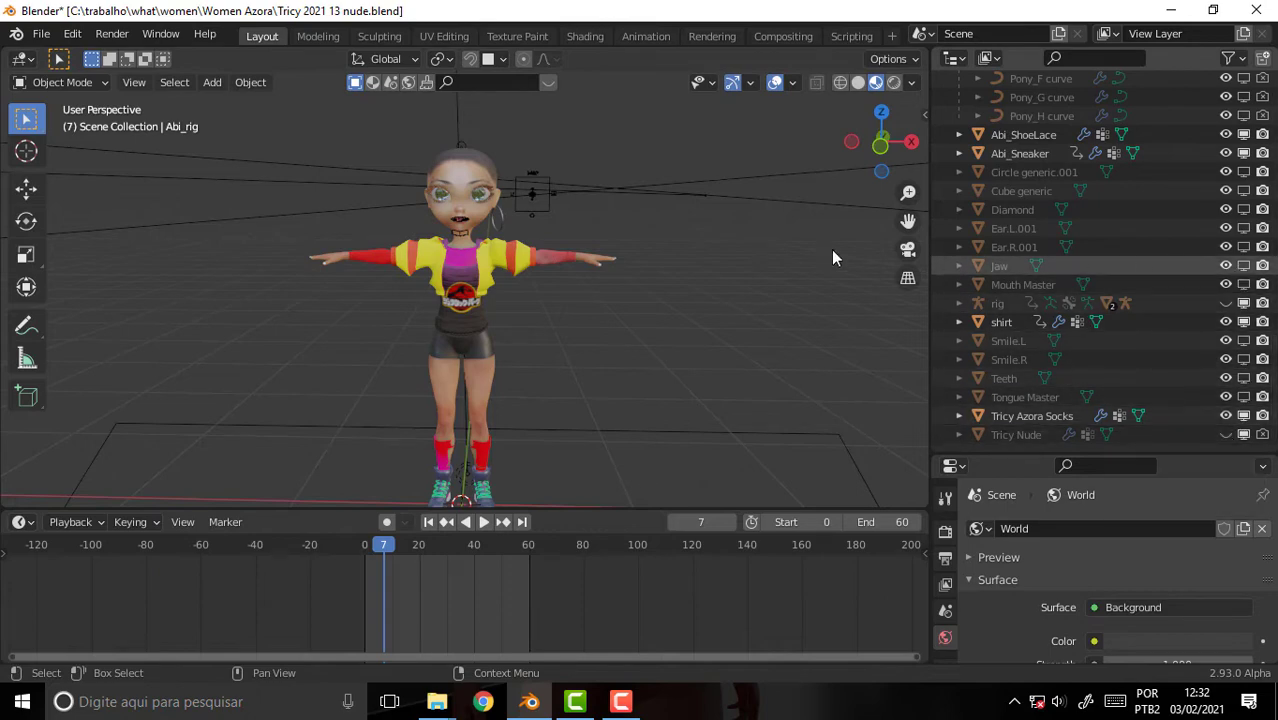
drag(908, 220, 908, 260)
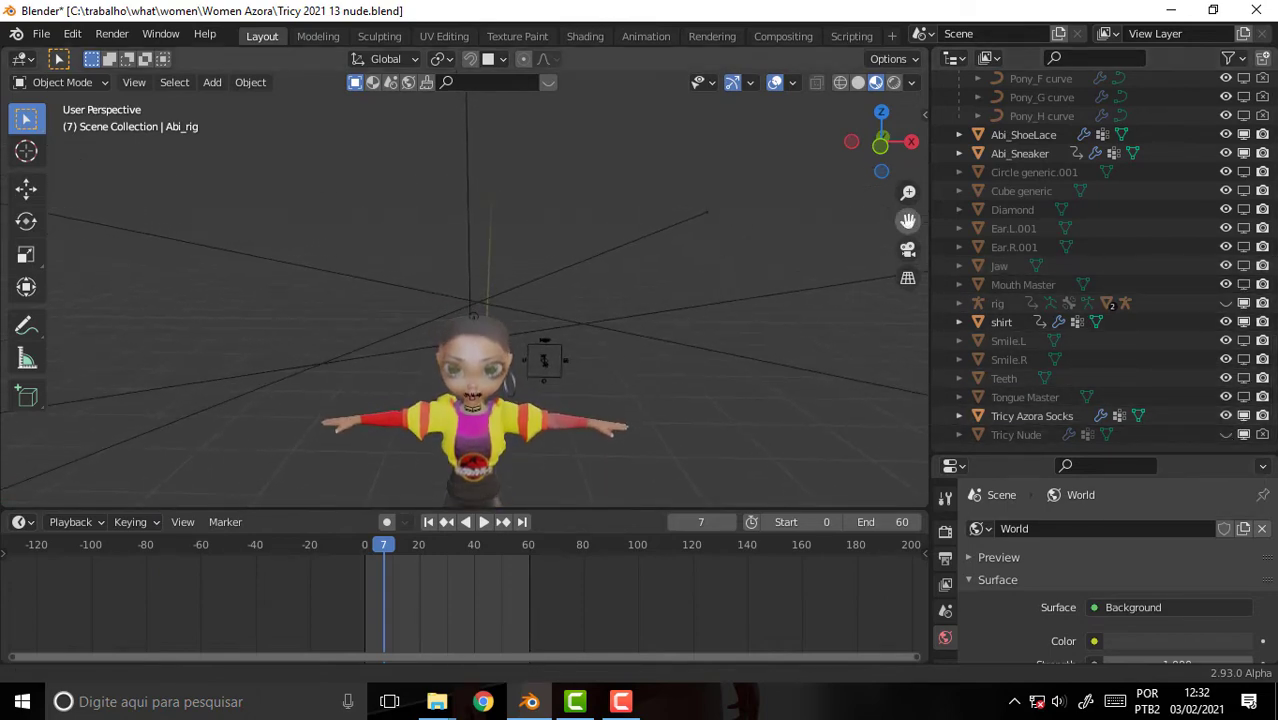
scroll(776, 208, up, 5)
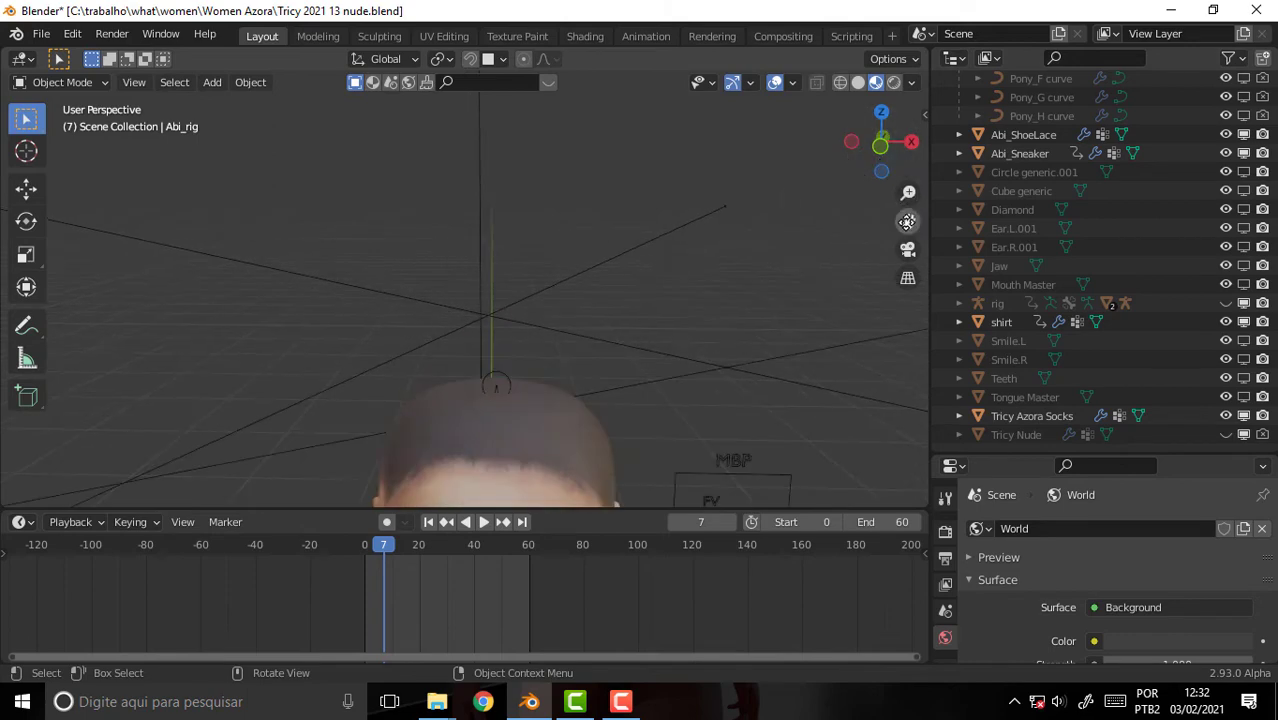
drag(908, 220, 908, 100)
drag(908, 220, 908, 190)
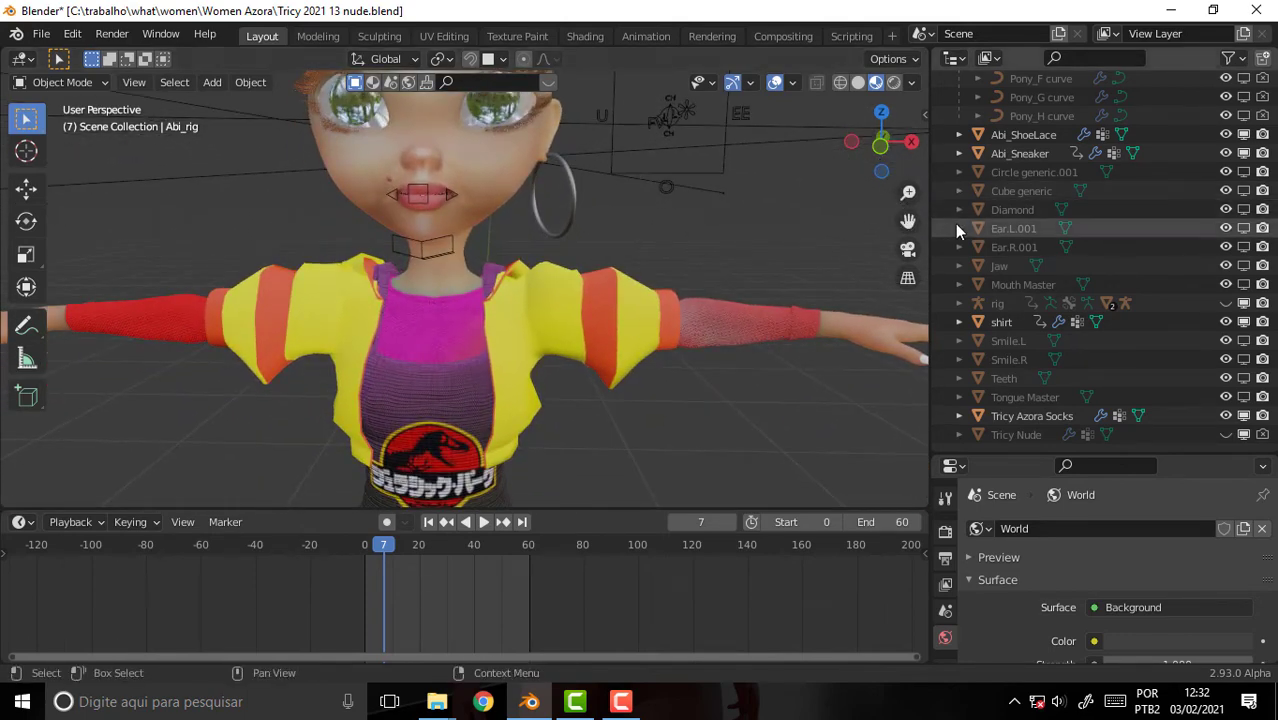
Make the Tricy Nude body mesh visible in the Outliner.
click(1227, 435)
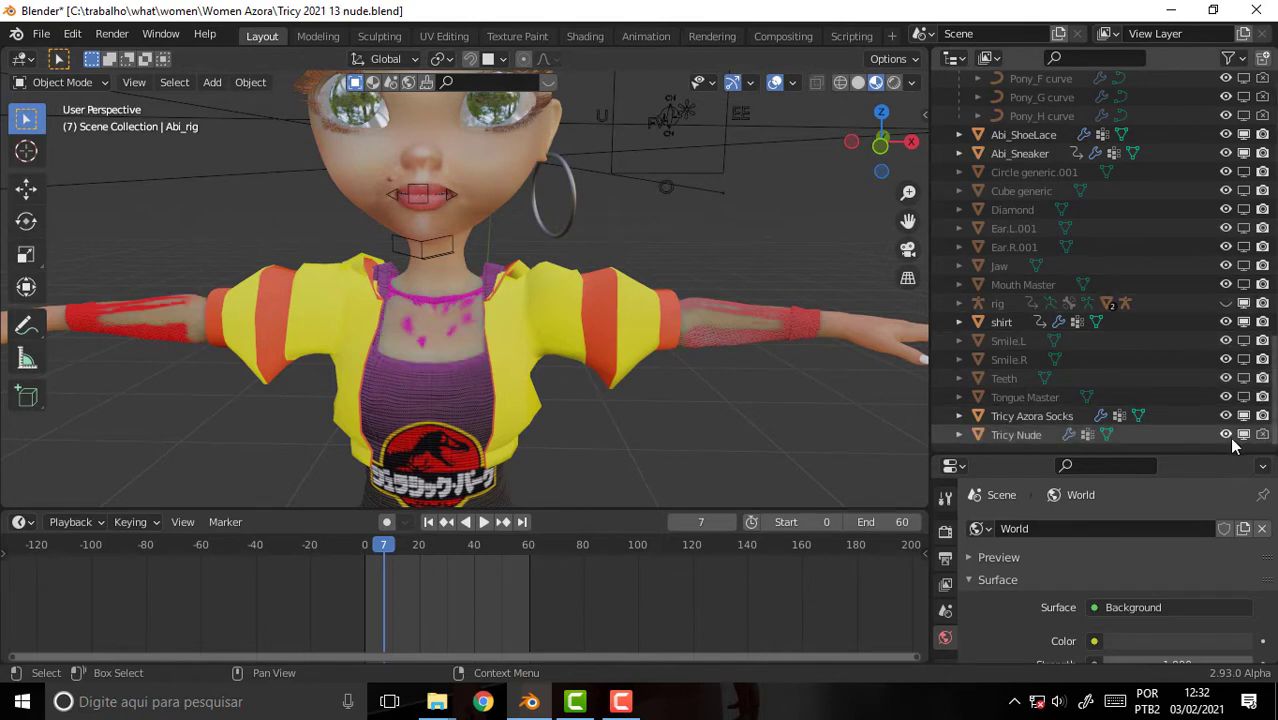
scroll(1155, 266, up, 5)
scroll(1155, 266, up, 4)
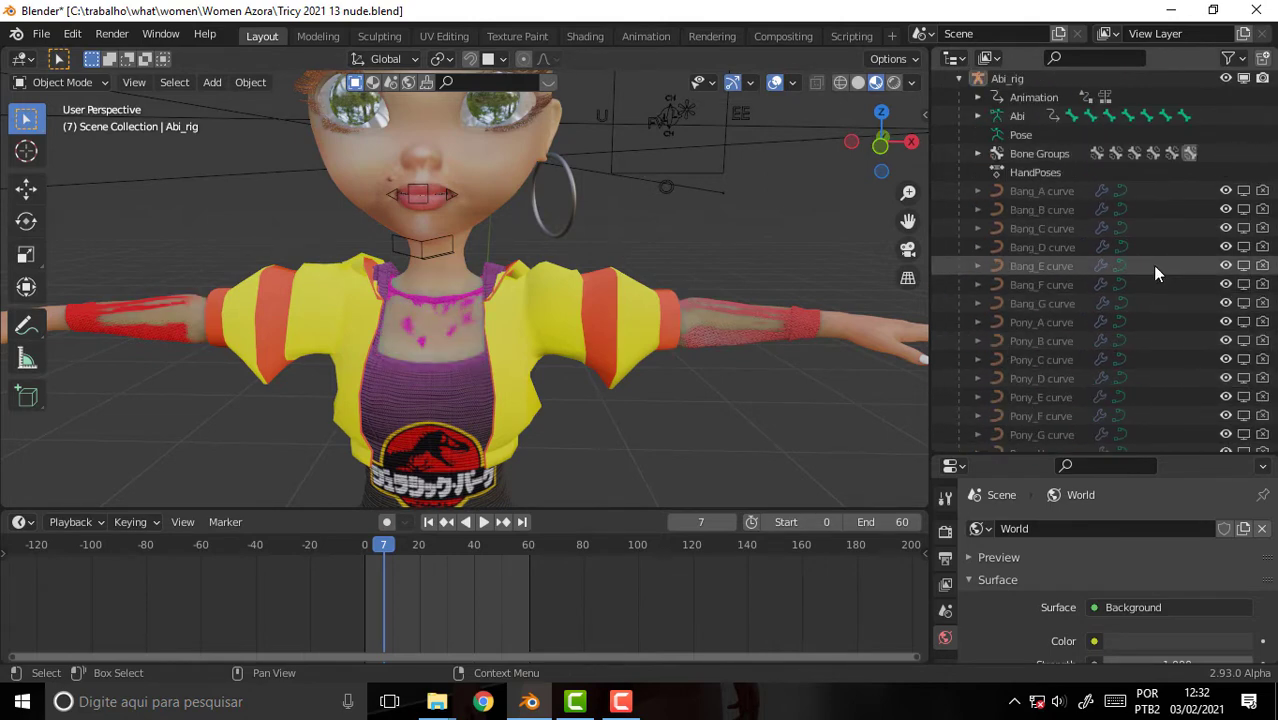
scroll(1190, 240, down, 7)
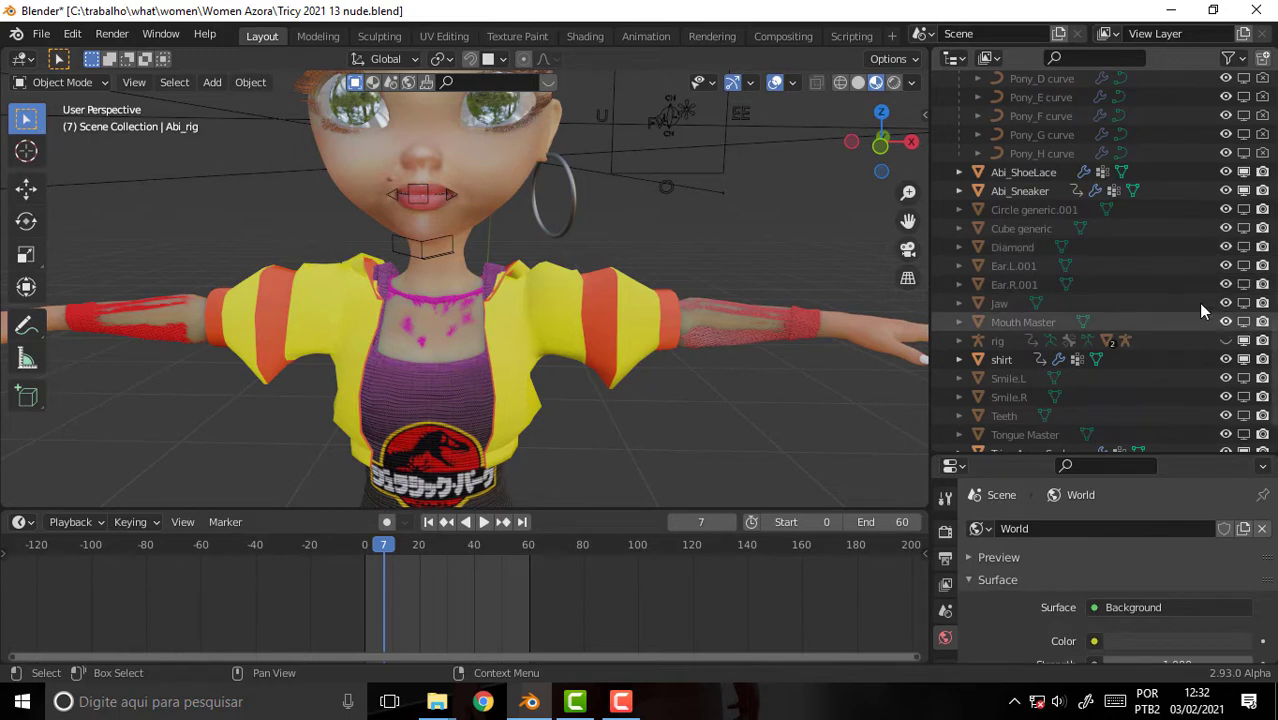
scroll(1162, 228, down, 2)
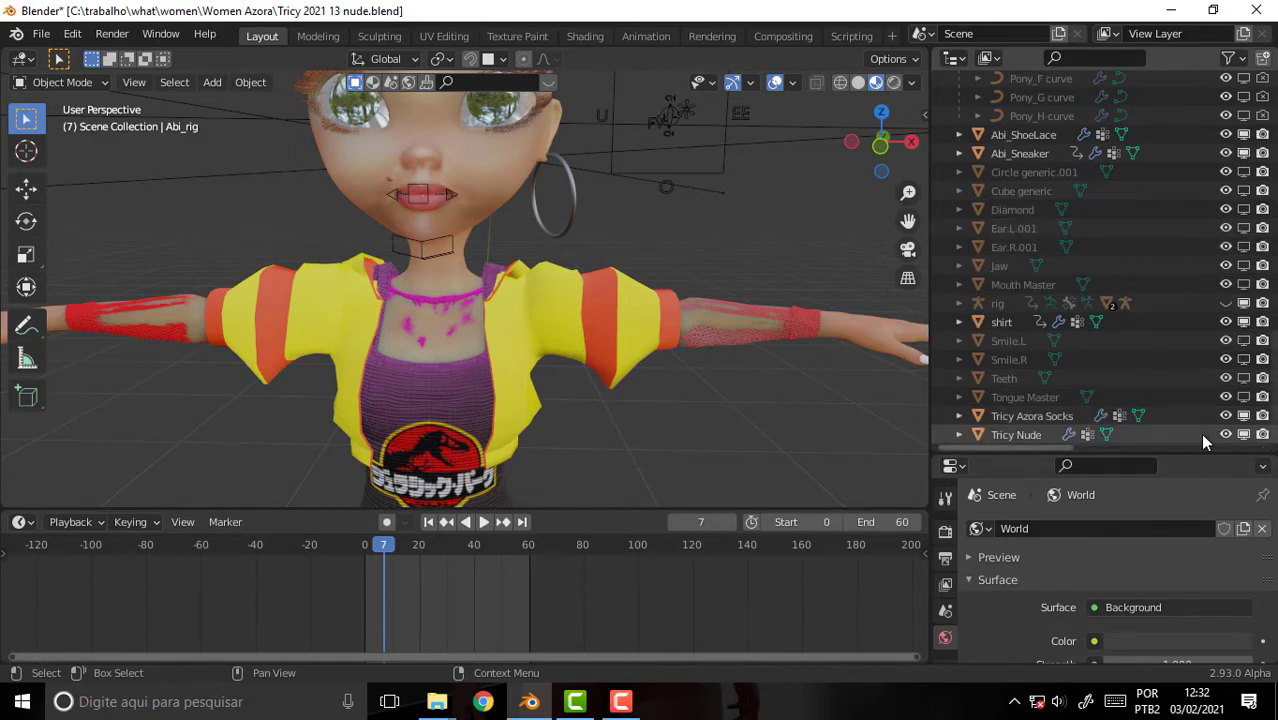
Hide the Tricy Weld mesh so the red forearm and neckline markings disappear.
scroll(1157, 188, up, 5)
scroll(1152, 183, up, 4)
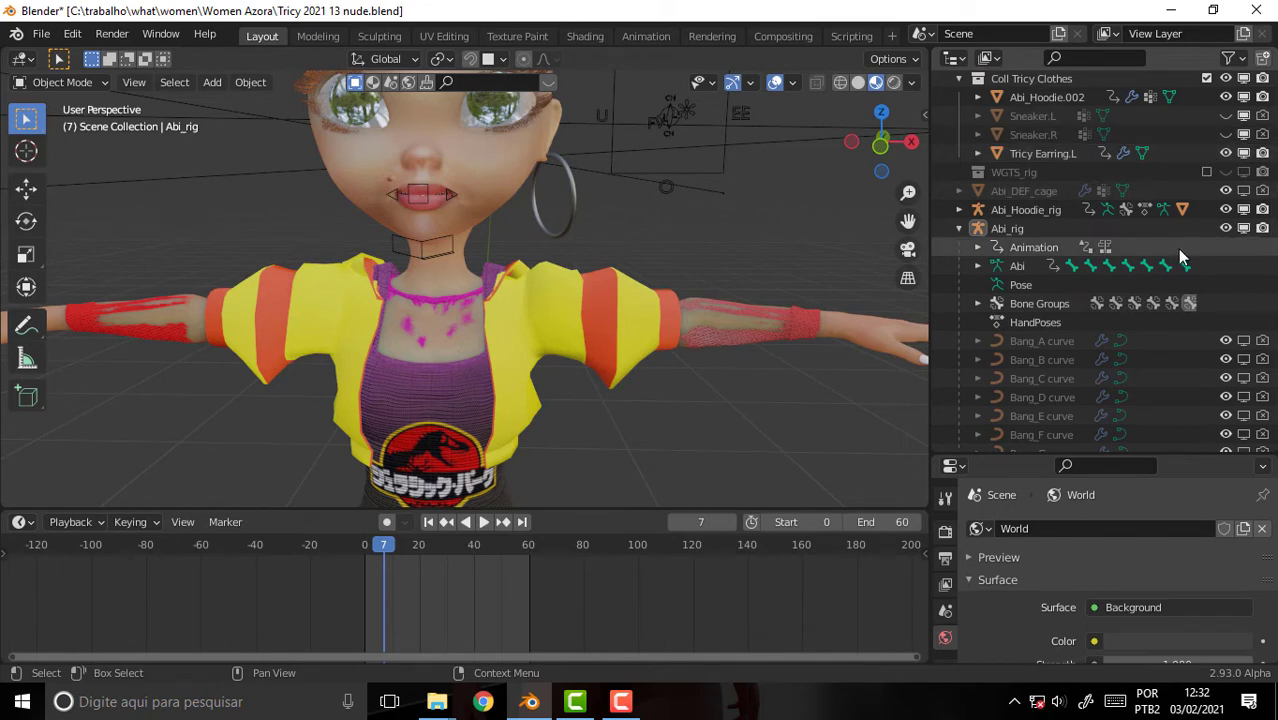
scroll(1180, 243, down, 2)
scroll(1195, 255, down, 5)
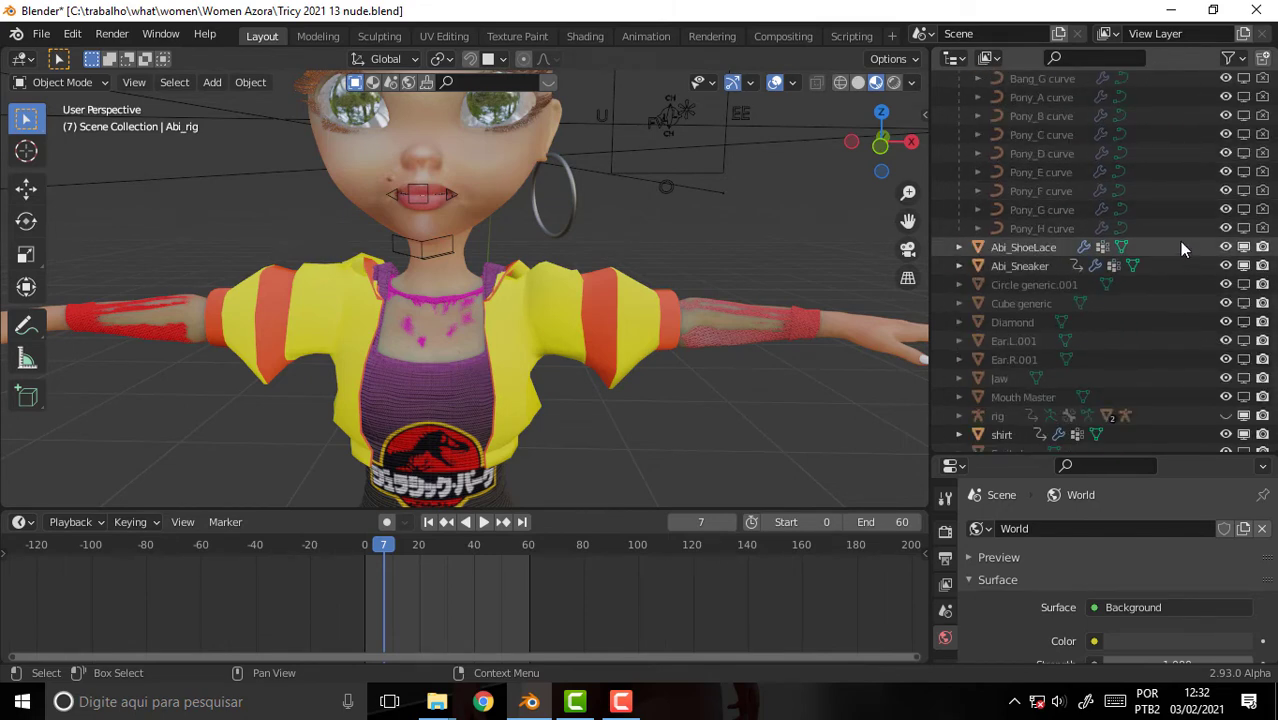
scroll(1180, 250, down, 2)
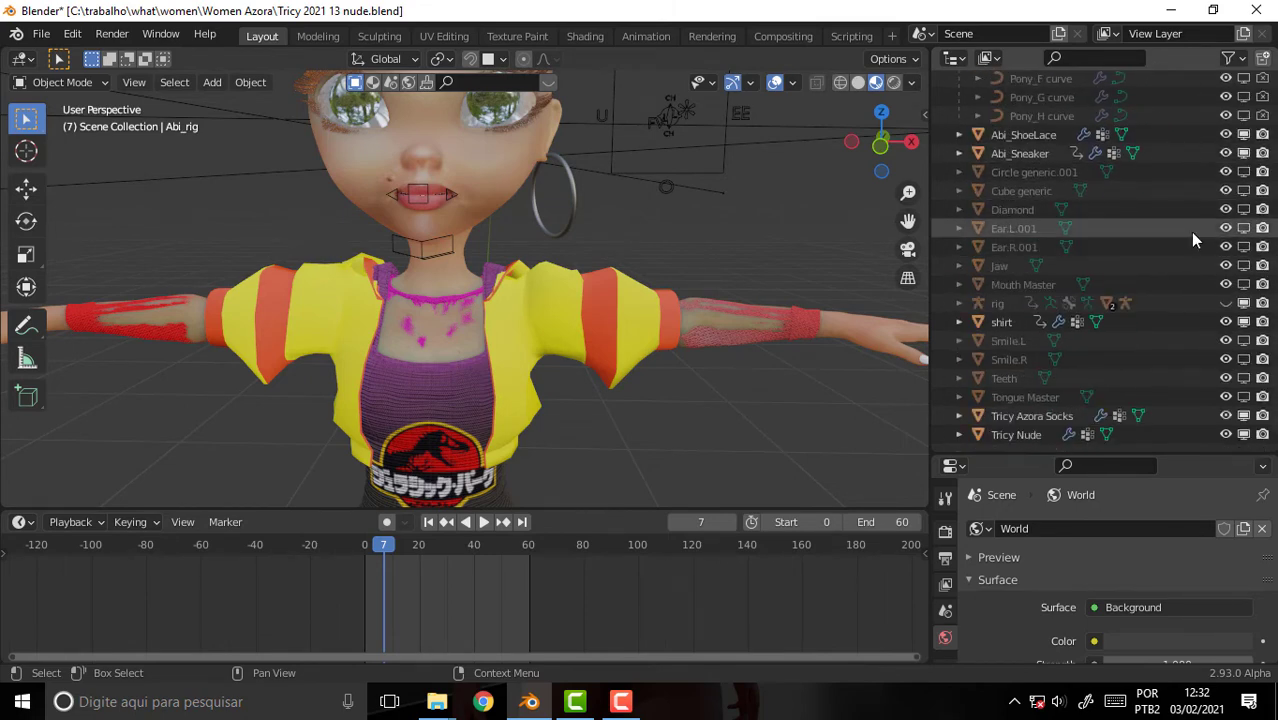
scroll(1174, 356, up, 3)
scroll(1168, 361, up, 3)
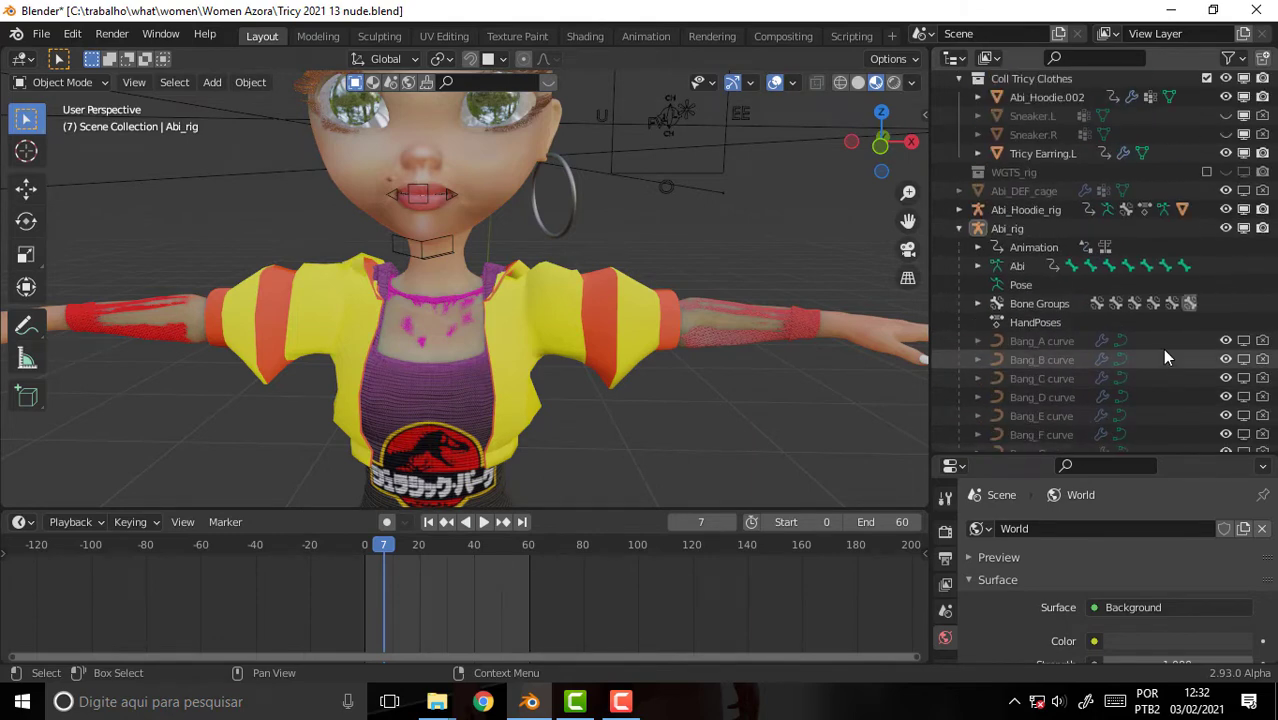
scroll(1162, 348, up, 3)
scroll(1165, 312, up, 2)
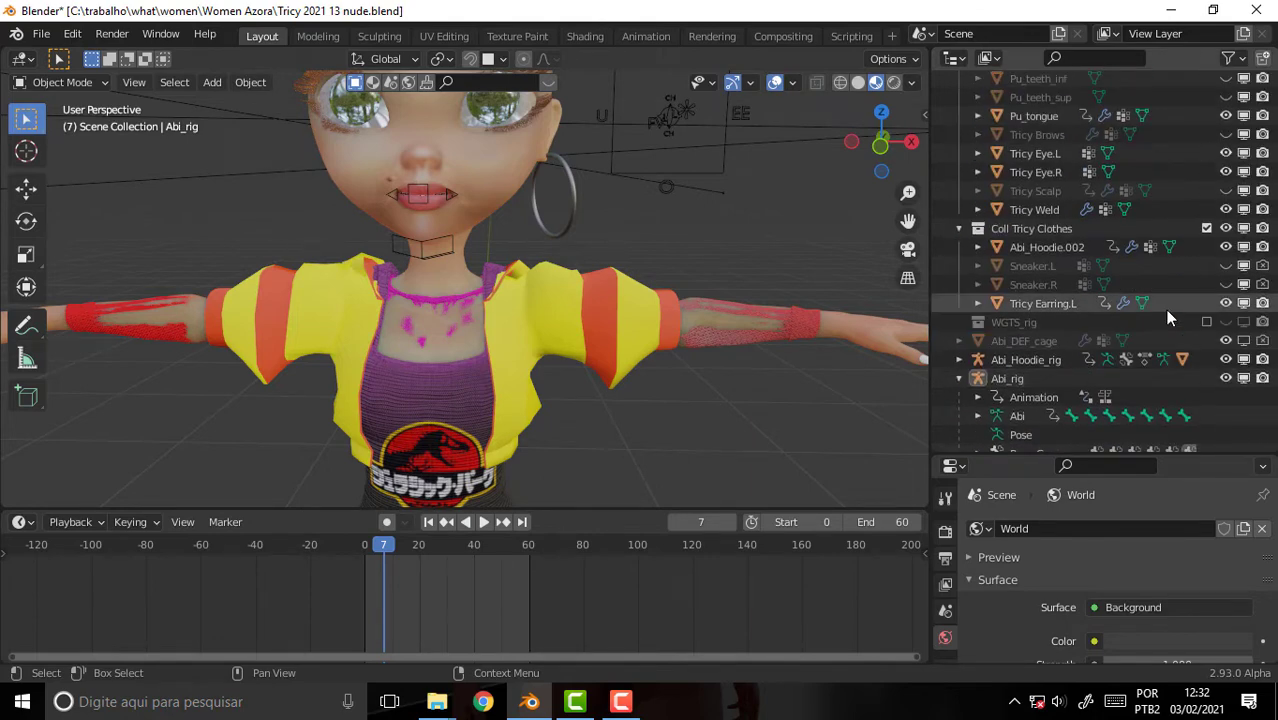
click(1225, 210)
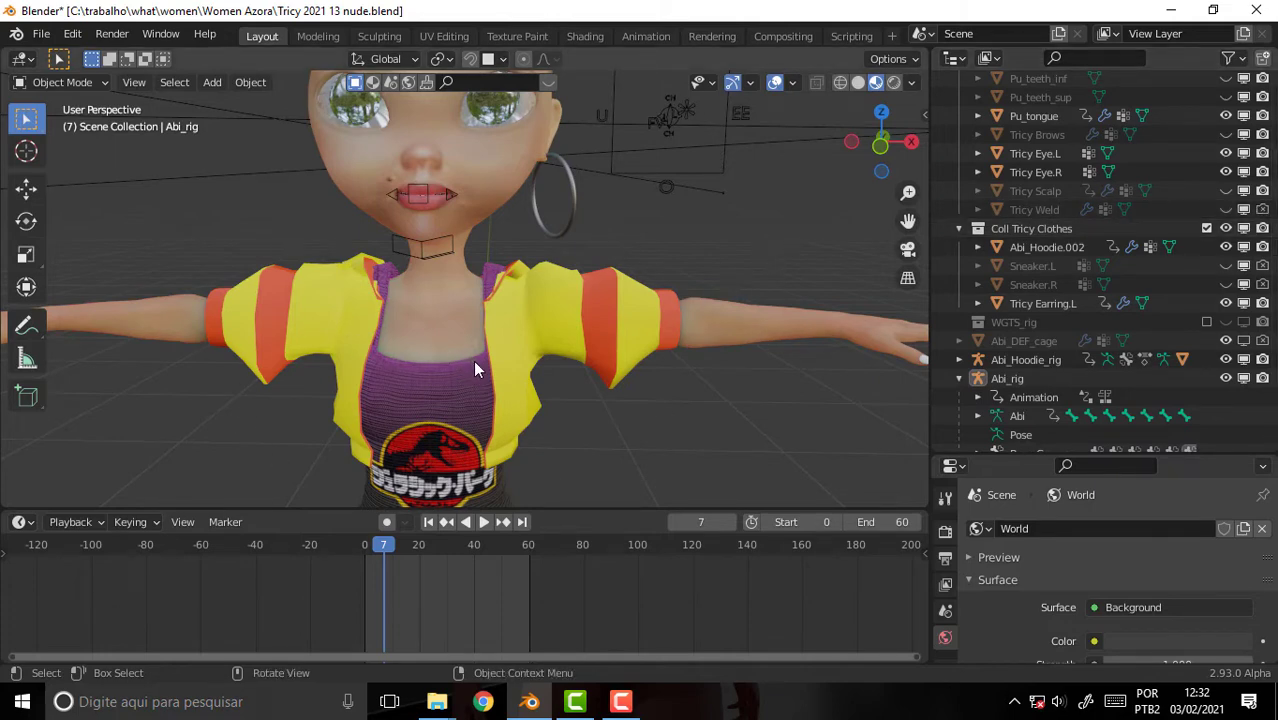
scroll(687, 213, up, 3)
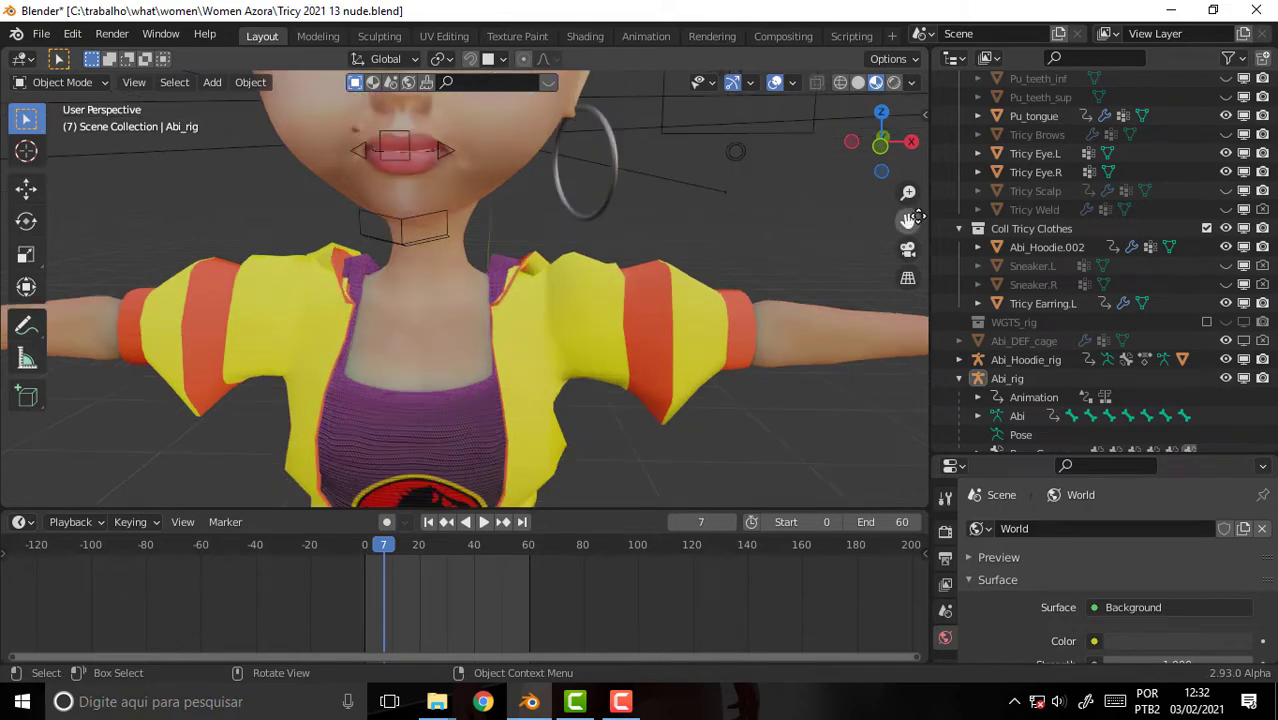
drag(908, 220, 960, 470)
drag(908, 220, 826, 292)
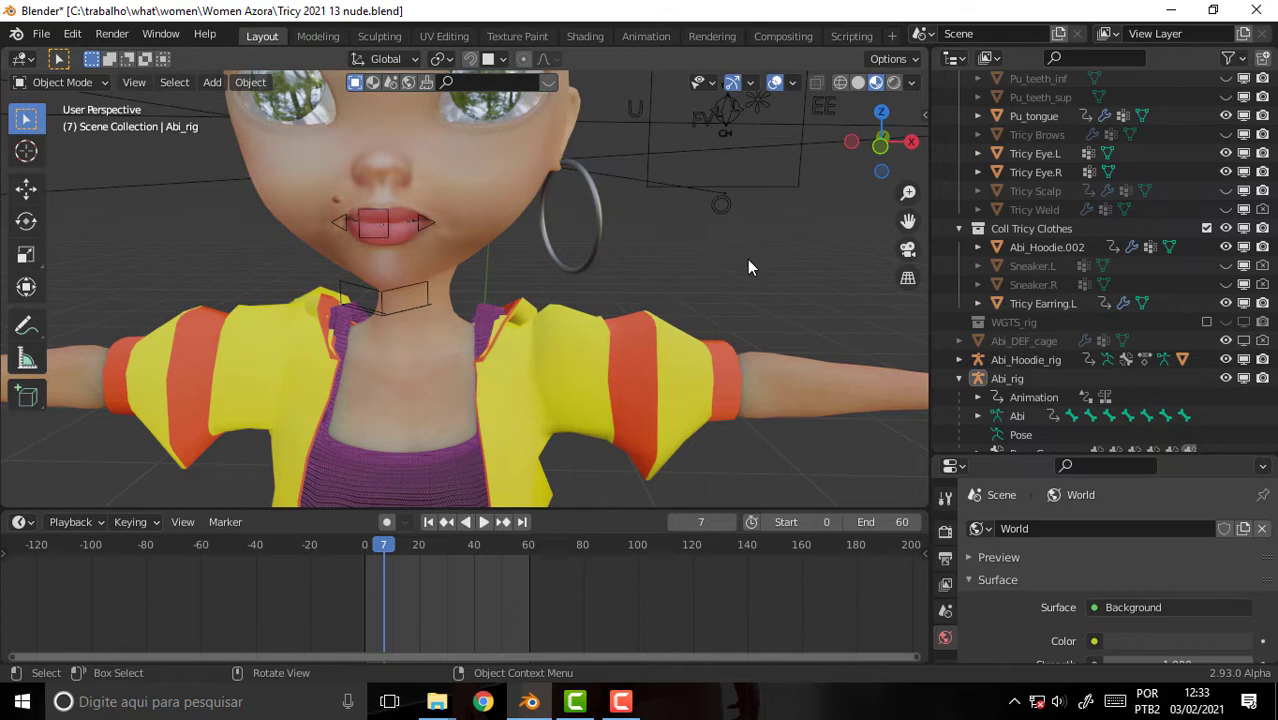
scroll(749, 262, down, 2)
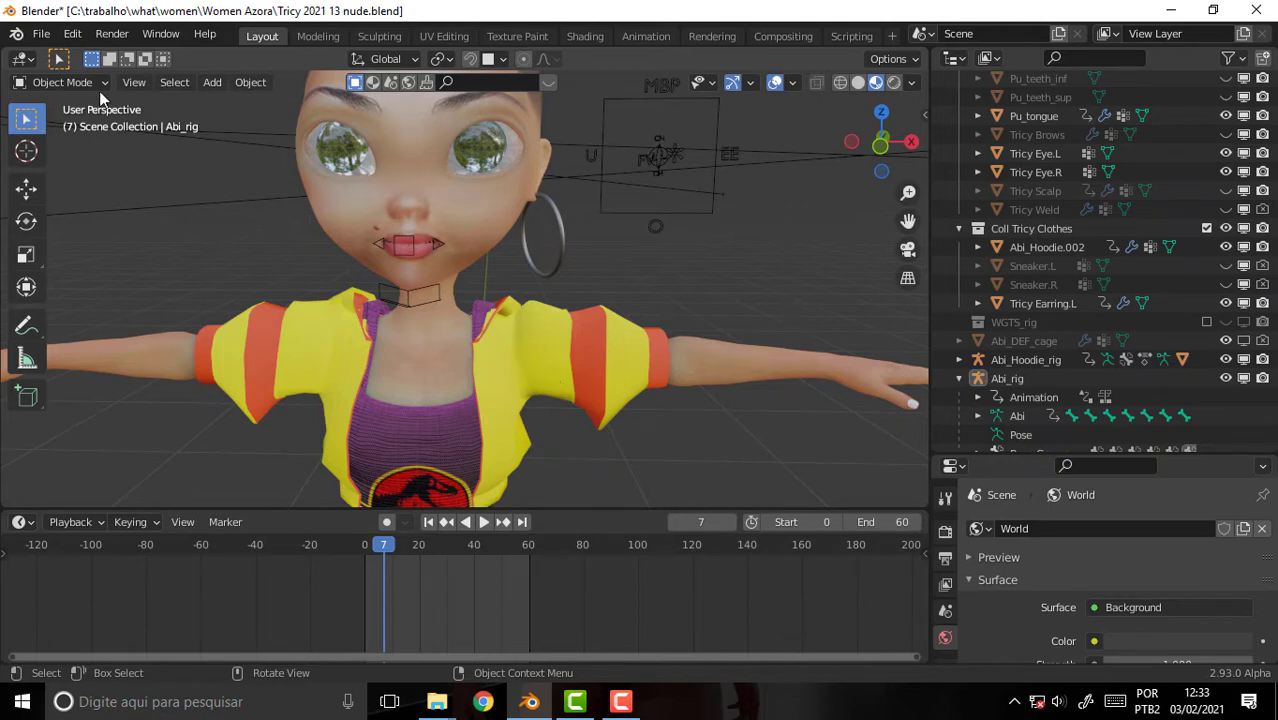
Open Tricy 2021 11 nude ARP.blend from Women Azora, discarding unsaved changes.
click(41, 33)
mouse_move(84, 92)
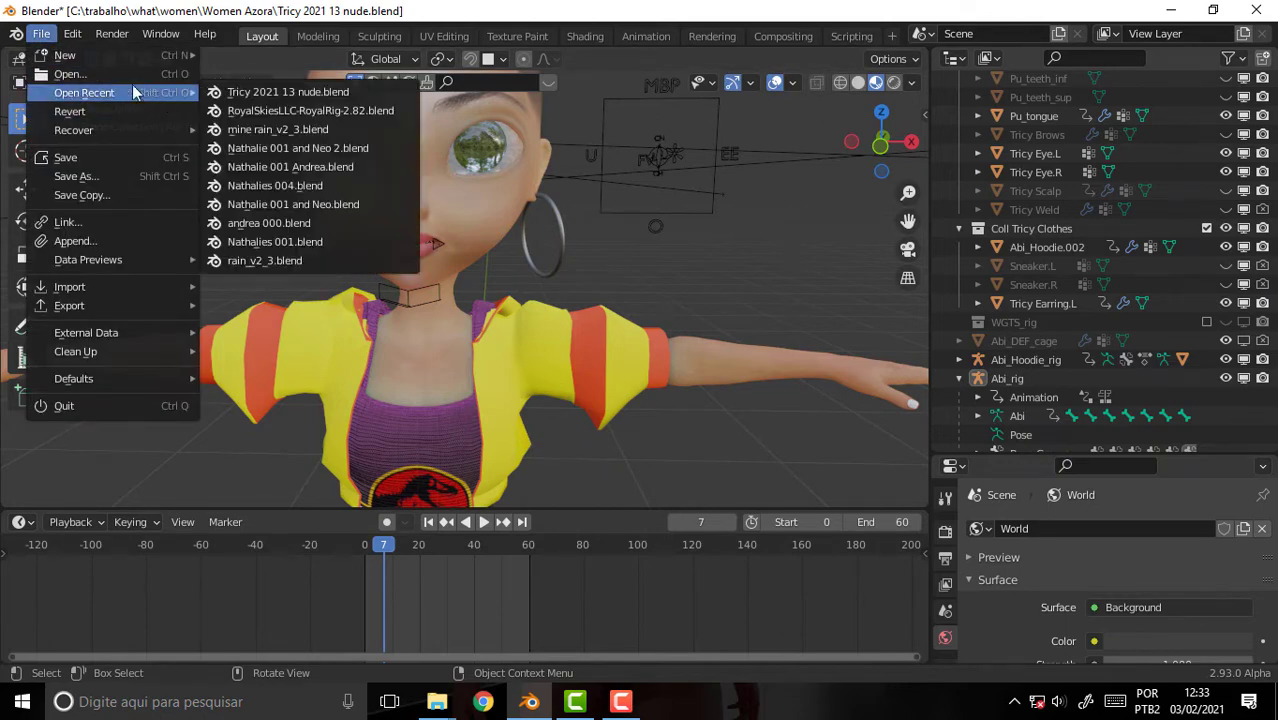
click(73, 74)
click(676, 382)
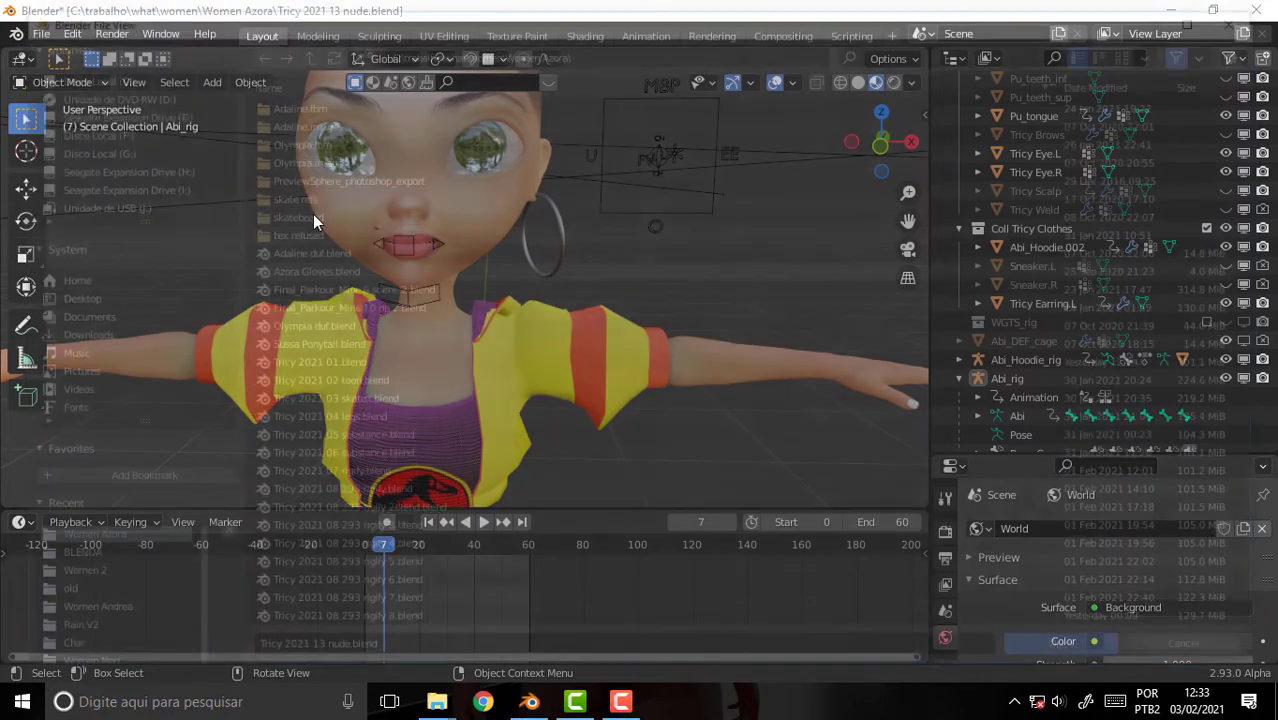
scroll(462, 390, down, 2)
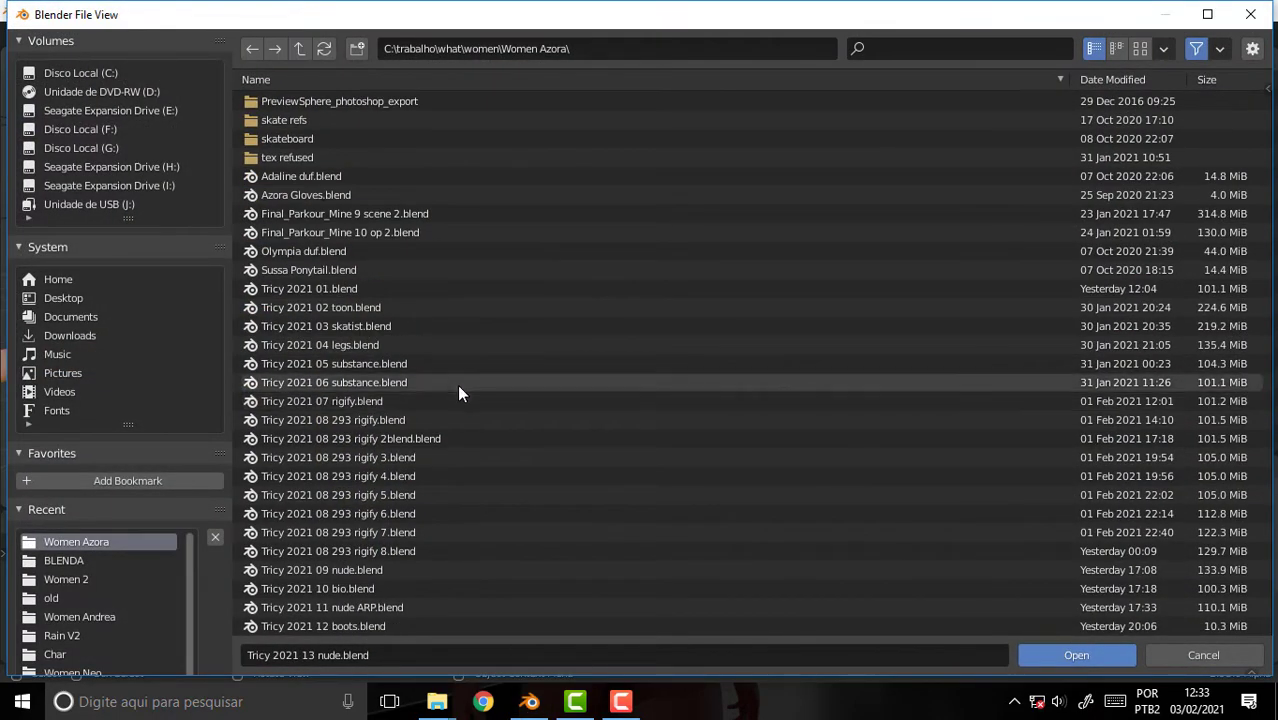
scroll(455, 388, down, 1)
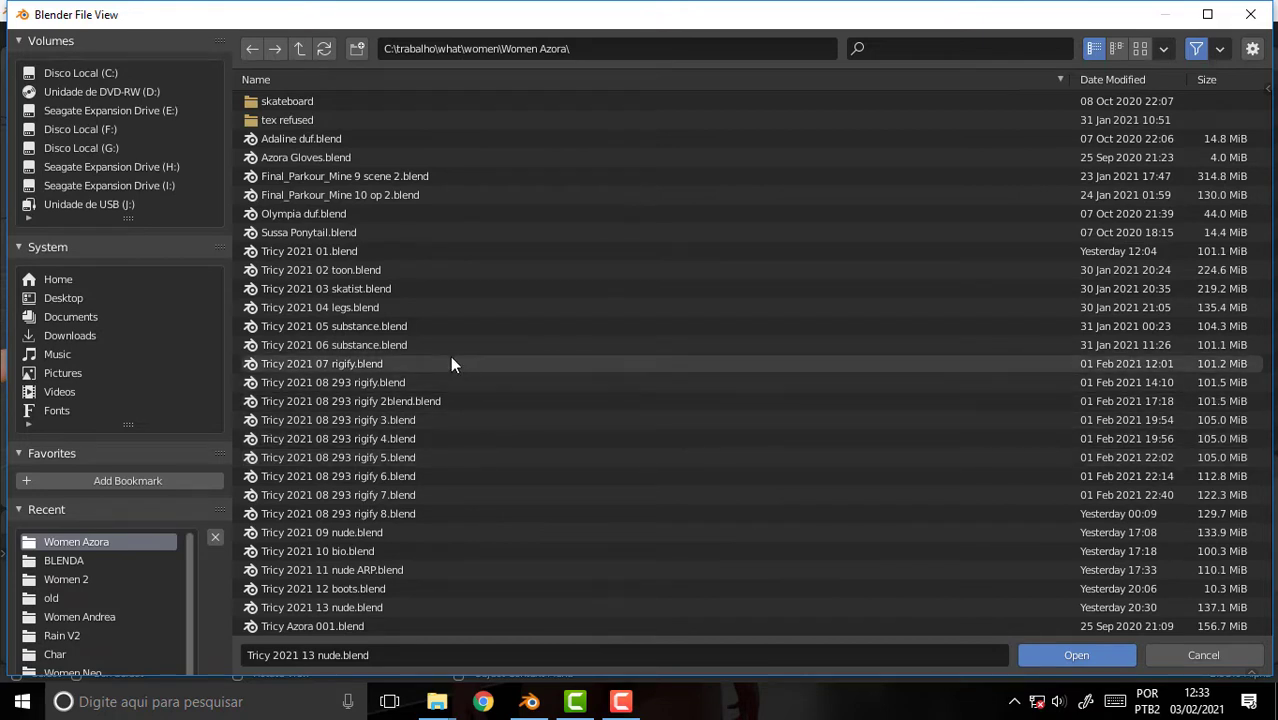
scroll(451, 364, down, 2)
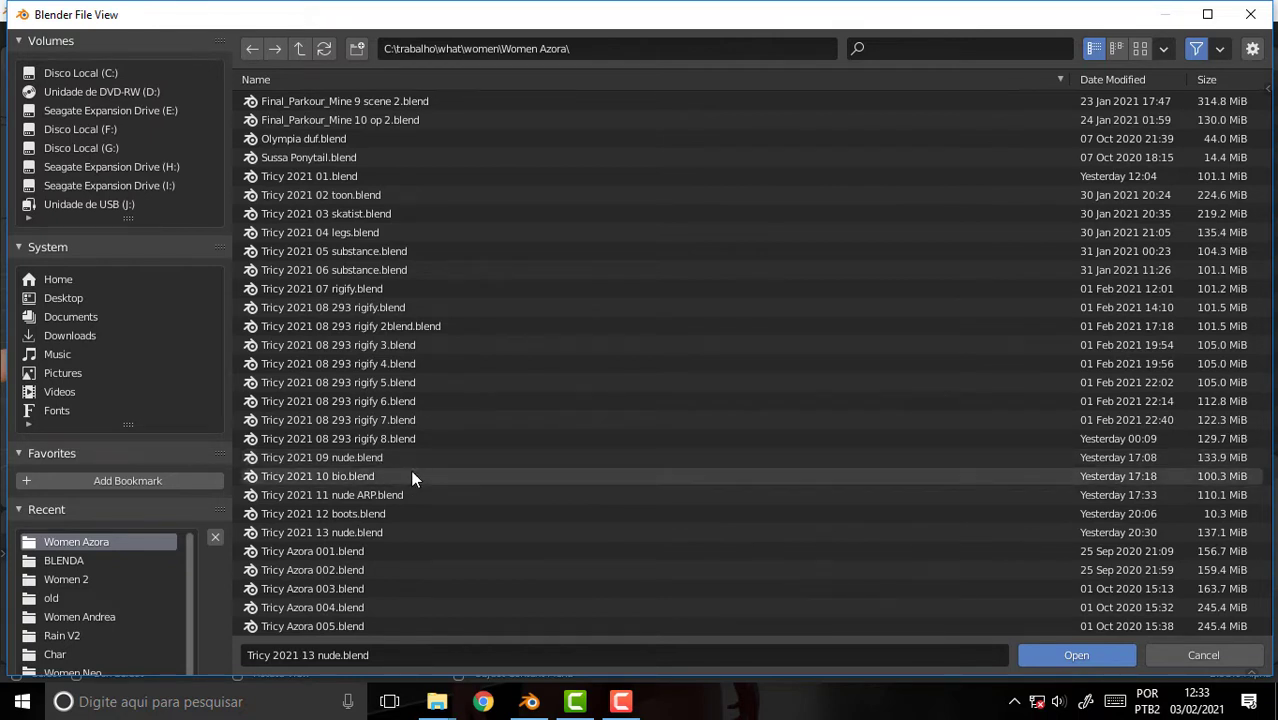
click(308, 497)
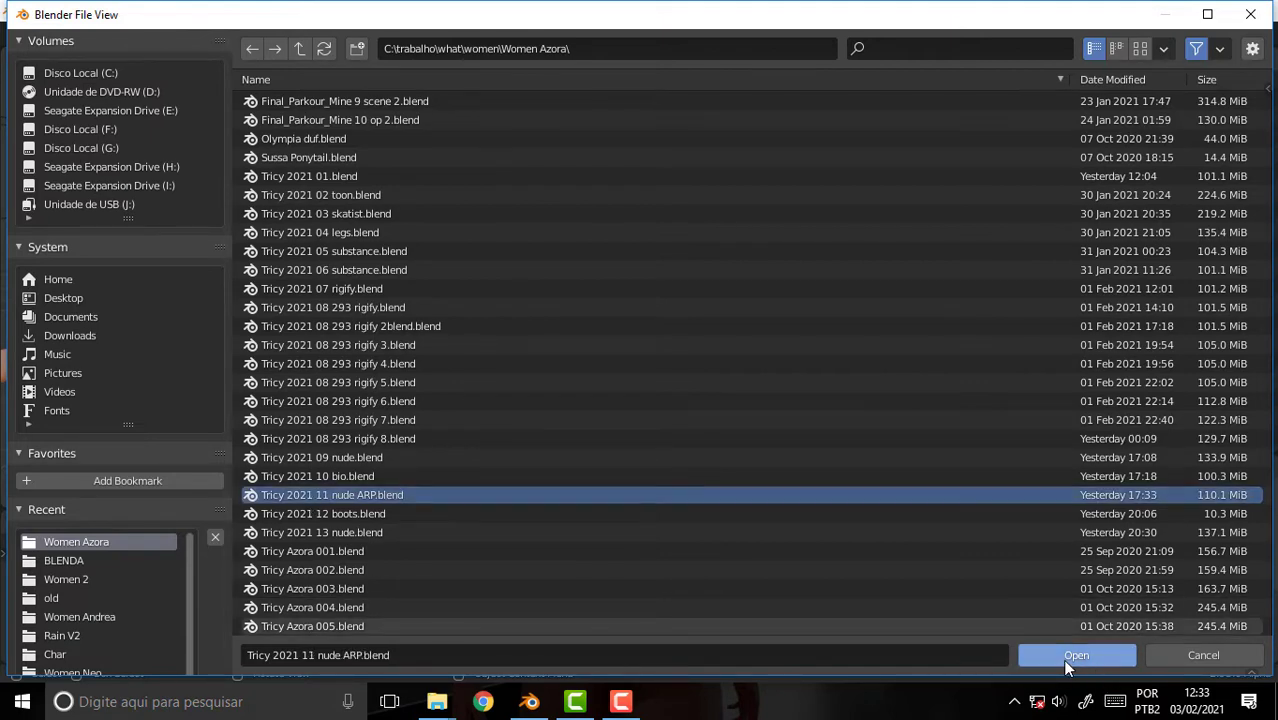
click(1062, 659)
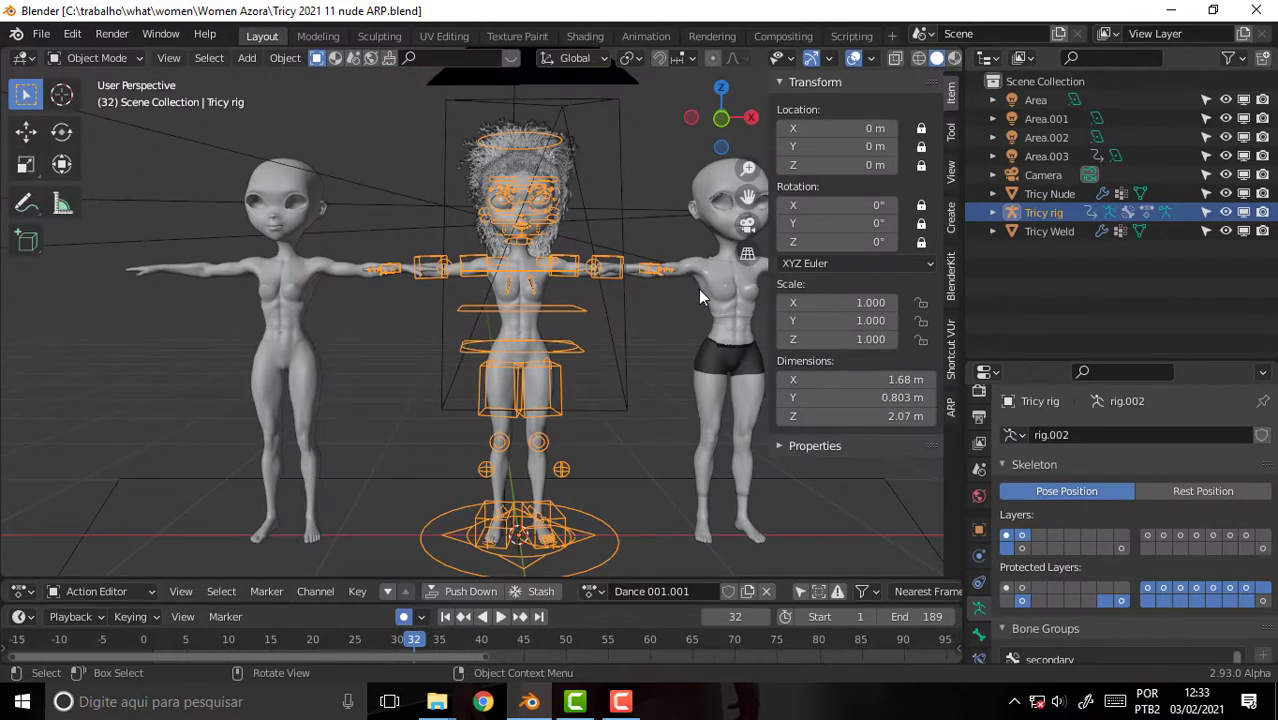
Orbit around the three grey figures and rig, then bring up File > Open Recent.
scroll(698, 289, up, 5)
scroll(697, 289, down, 5)
middle_drag(603, 331, 615, 333)
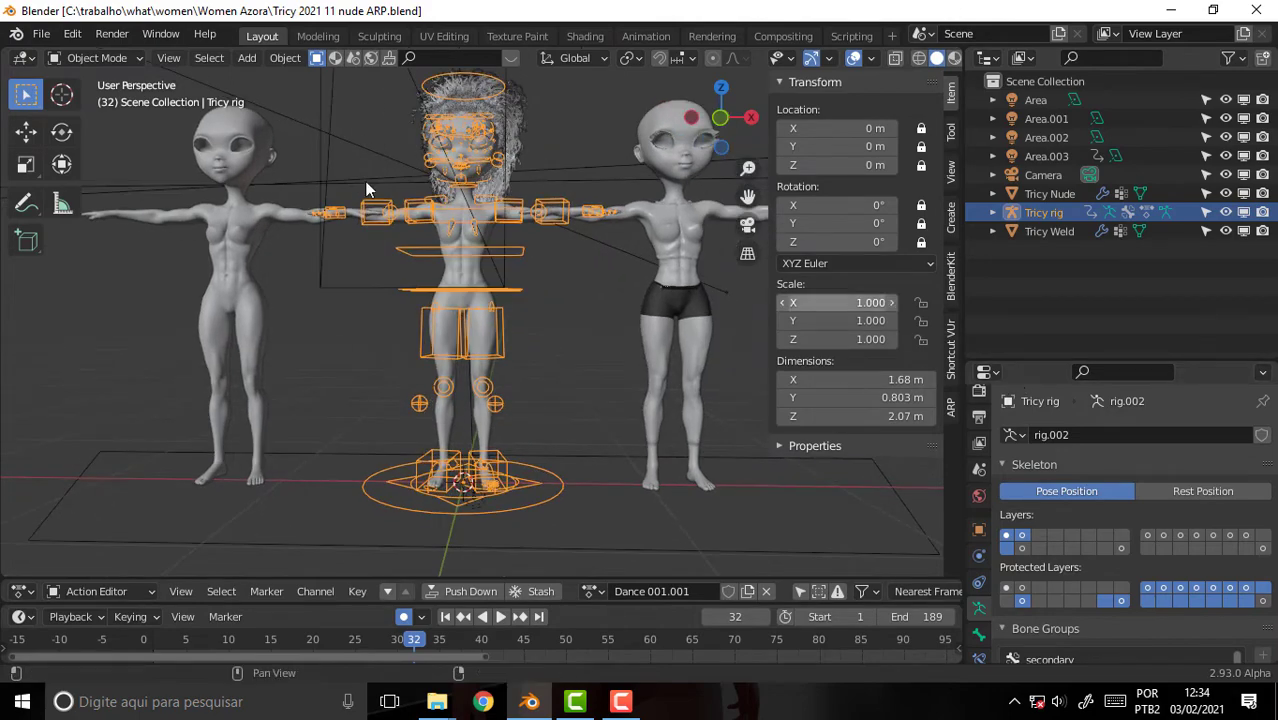
click(41, 33)
mouse_move(84, 92)
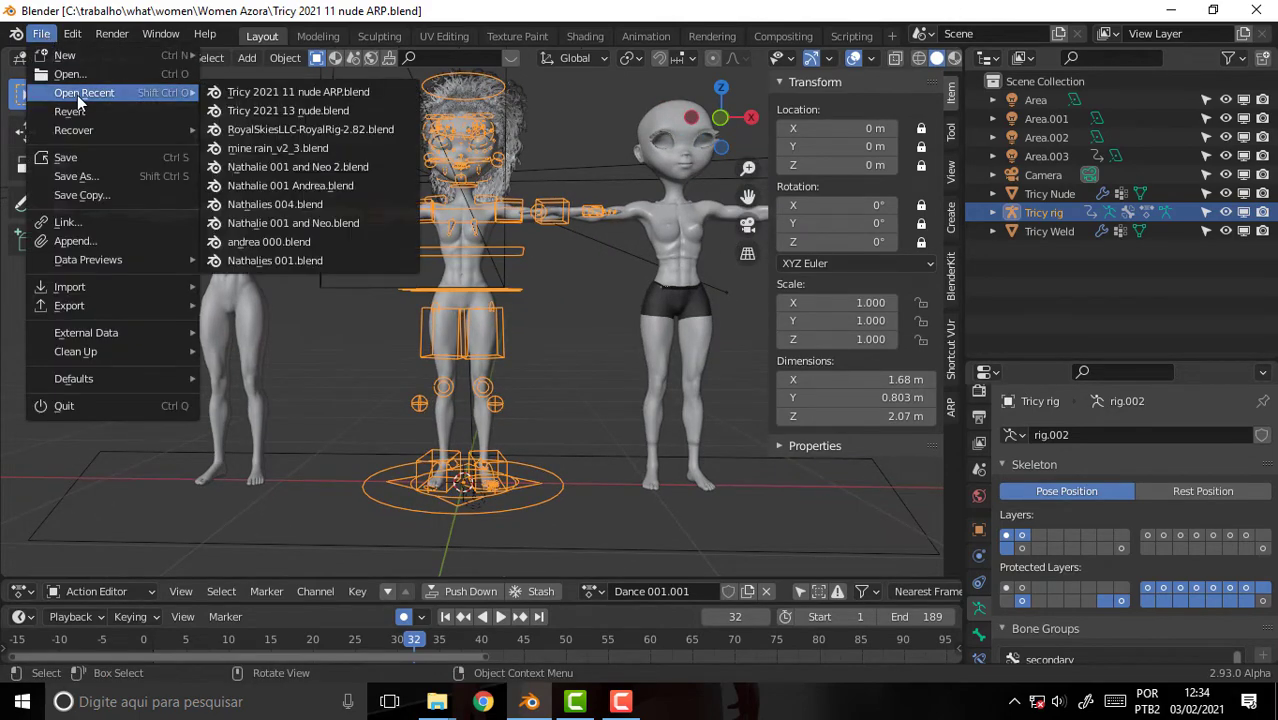
Open Tricy 2021 08 293 rigify 8.blend from the Women Azora folder.
click(70, 74)
scroll(689, 272, down, 2)
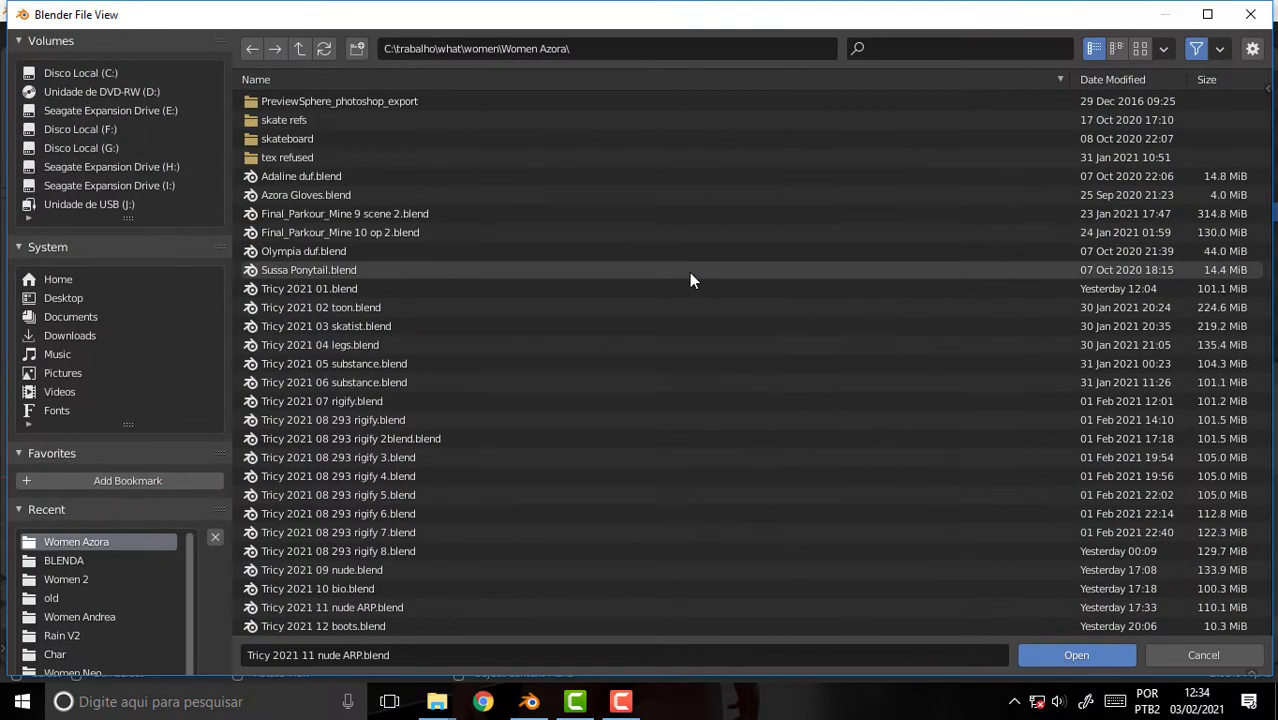
scroll(689, 272, down, 2)
scroll(494, 401, down, 2)
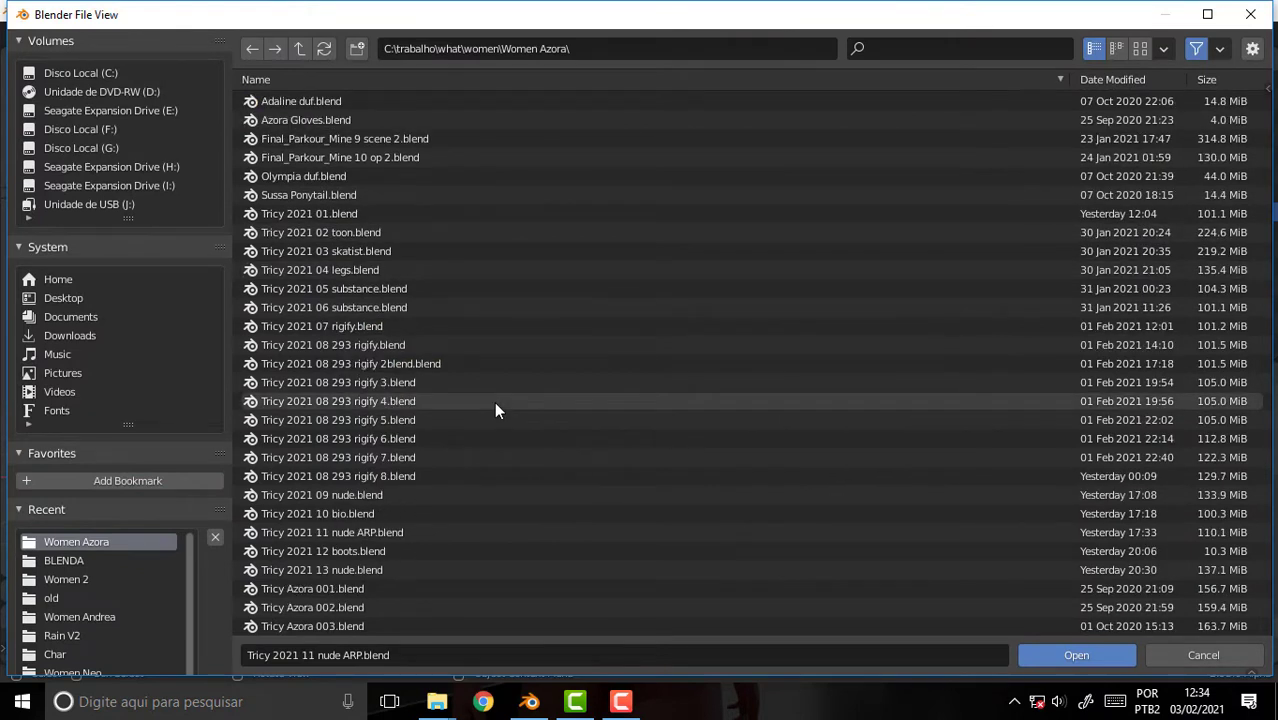
click(317, 346)
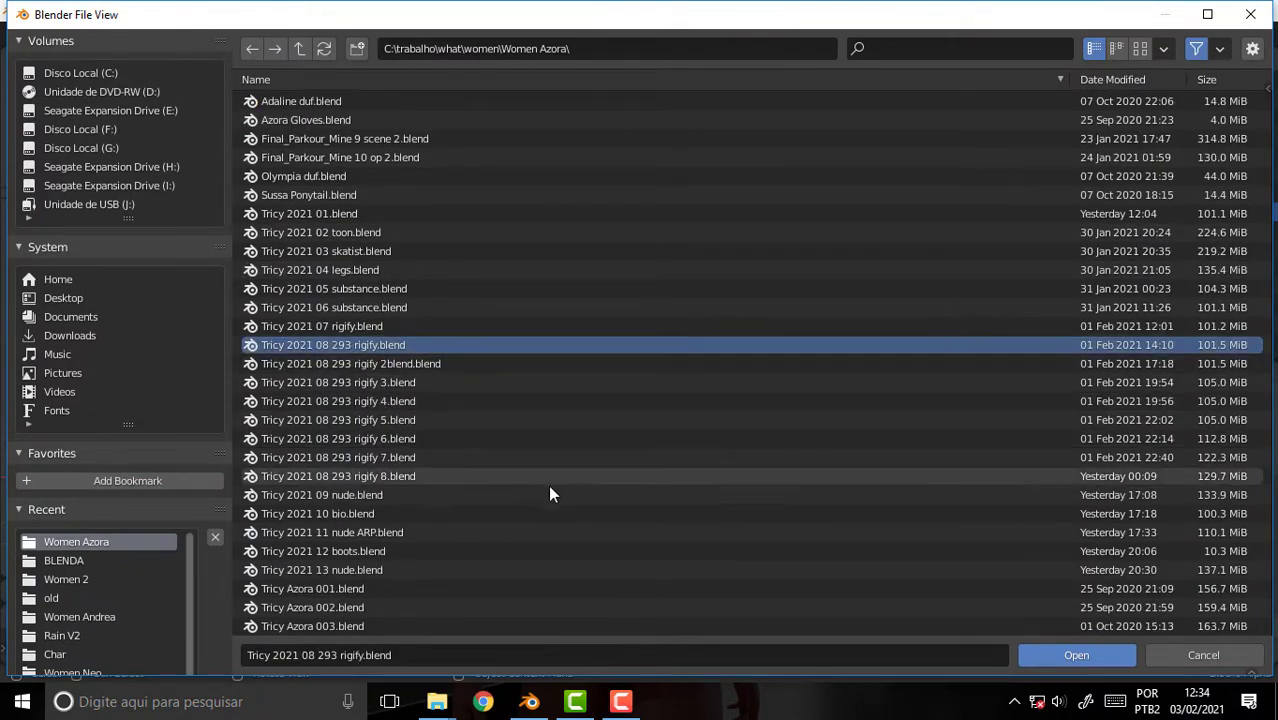
click(355, 476)
click(1058, 655)
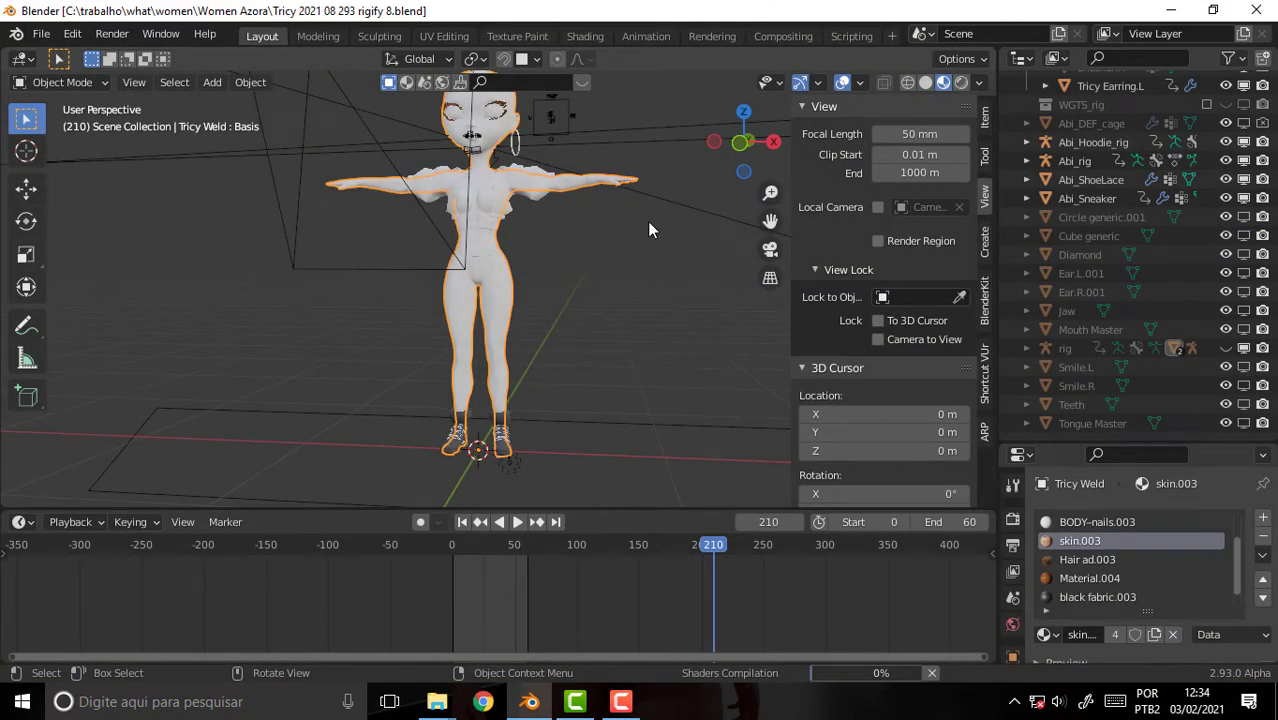
Zoom and orbit the view down to the character's legs and feet.
scroll(647, 221, up, 2)
scroll(649, 240, up, 1)
scroll(650, 240, down, 1)
scroll(650, 240, up, 1)
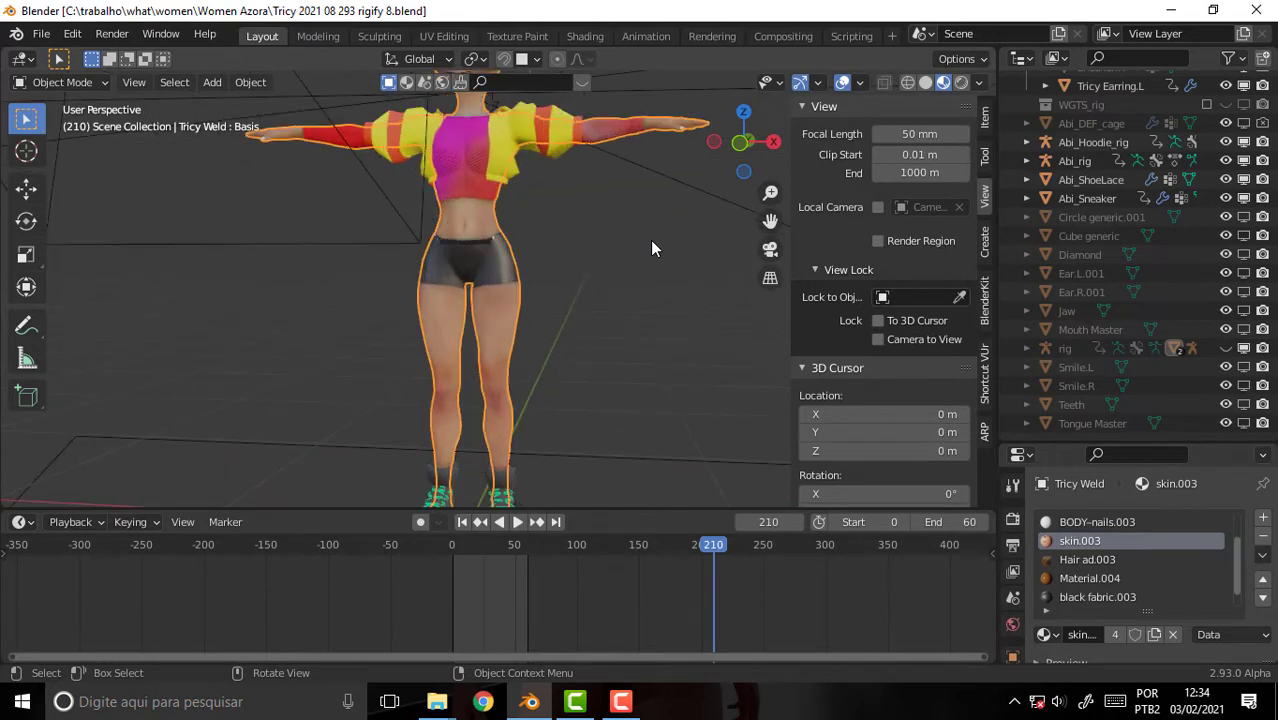
drag(770, 220, 768, 100)
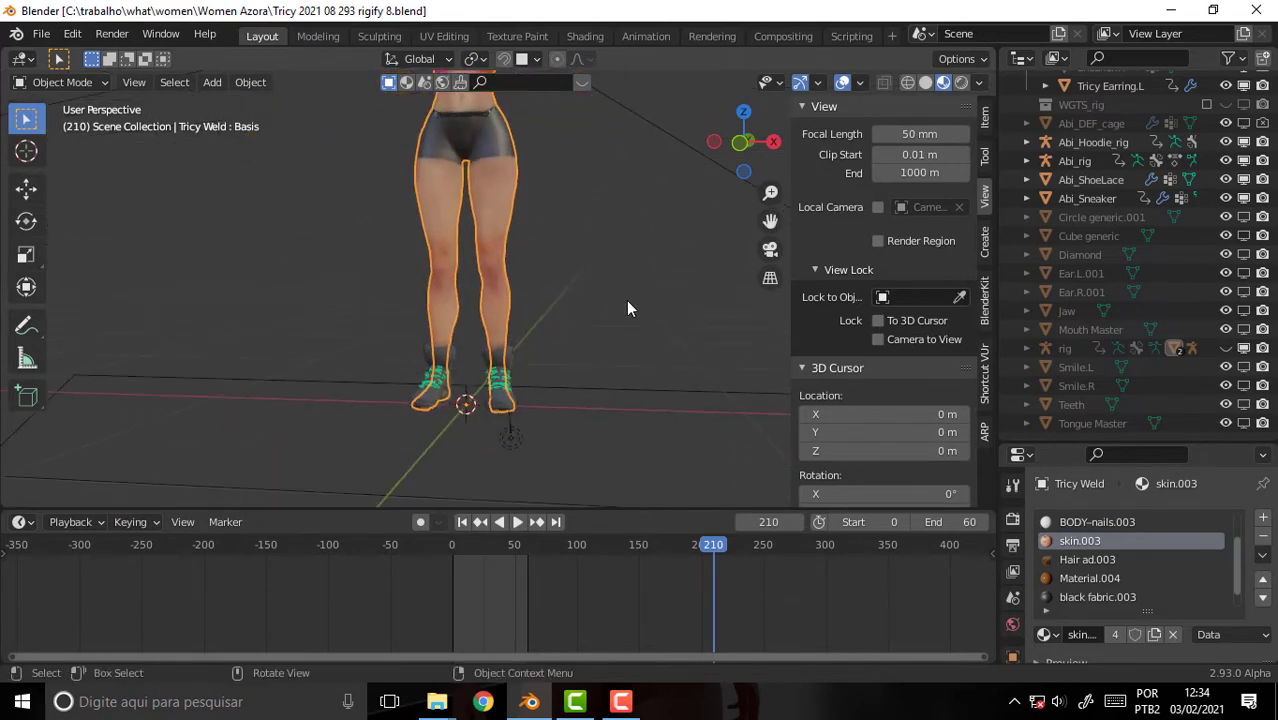
scroll(626, 300, up, 2)
scroll(625, 299, up, 1)
mouse_move(625, 295)
middle_down()
mouse_move(667, 310)
mouse_move(730, 296)
mouse_move(635, 266)
mouse_move(538, 199)
mouse_move(629, 290)
mouse_move(594, 381)
middle_up()
Select the Abi_Sneaker shoes together with the Abi_ShoeLace laces.
scroll(579, 330, down, 2)
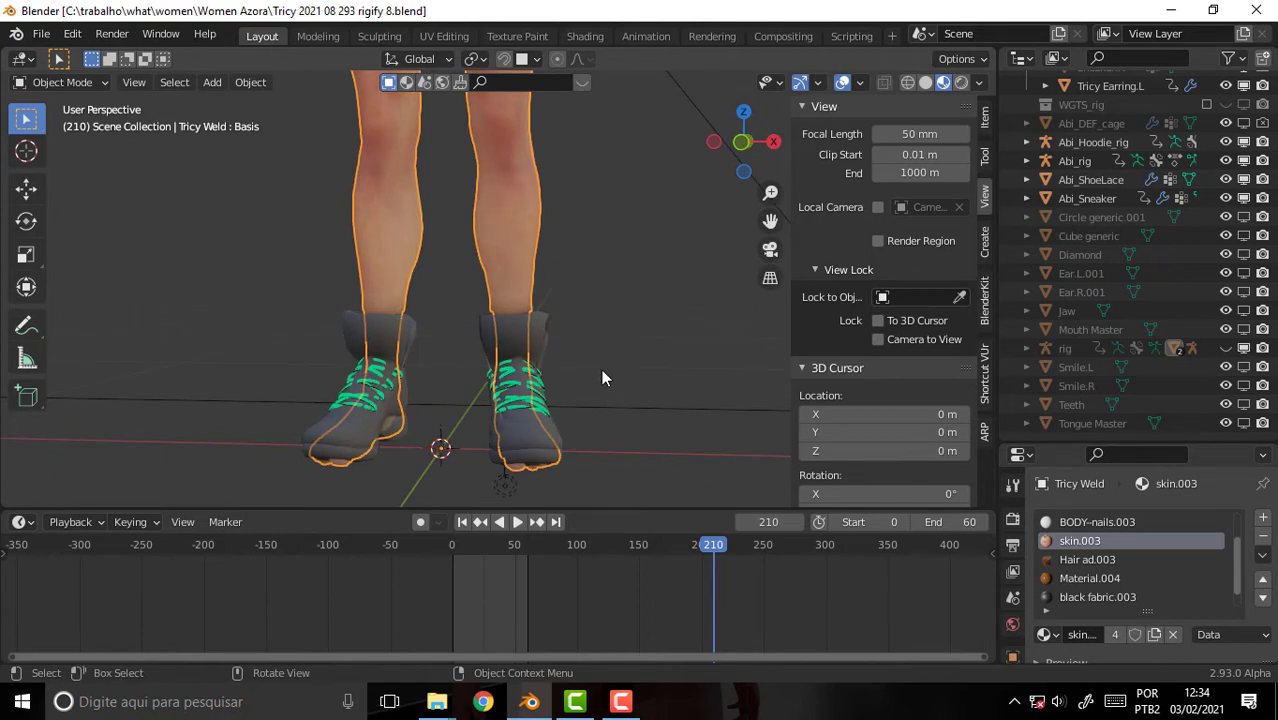
scroll(601, 377, down, 2)
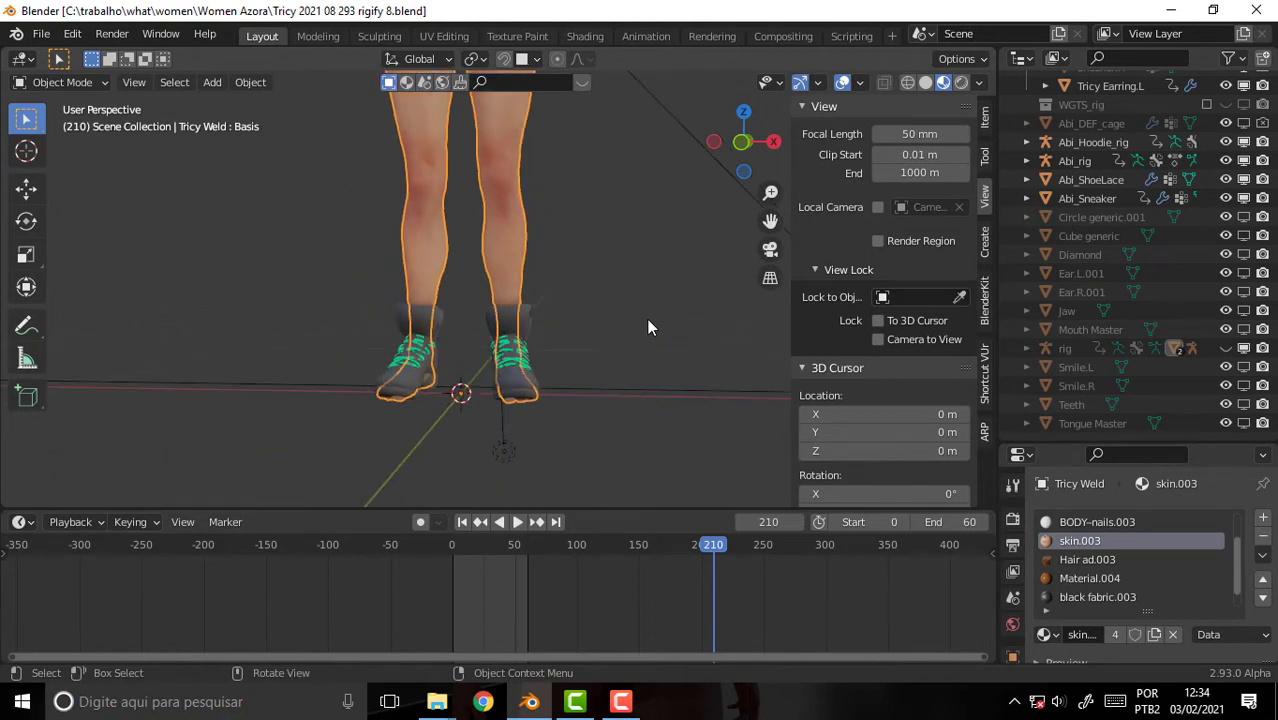
scroll(647, 320, up, 1)
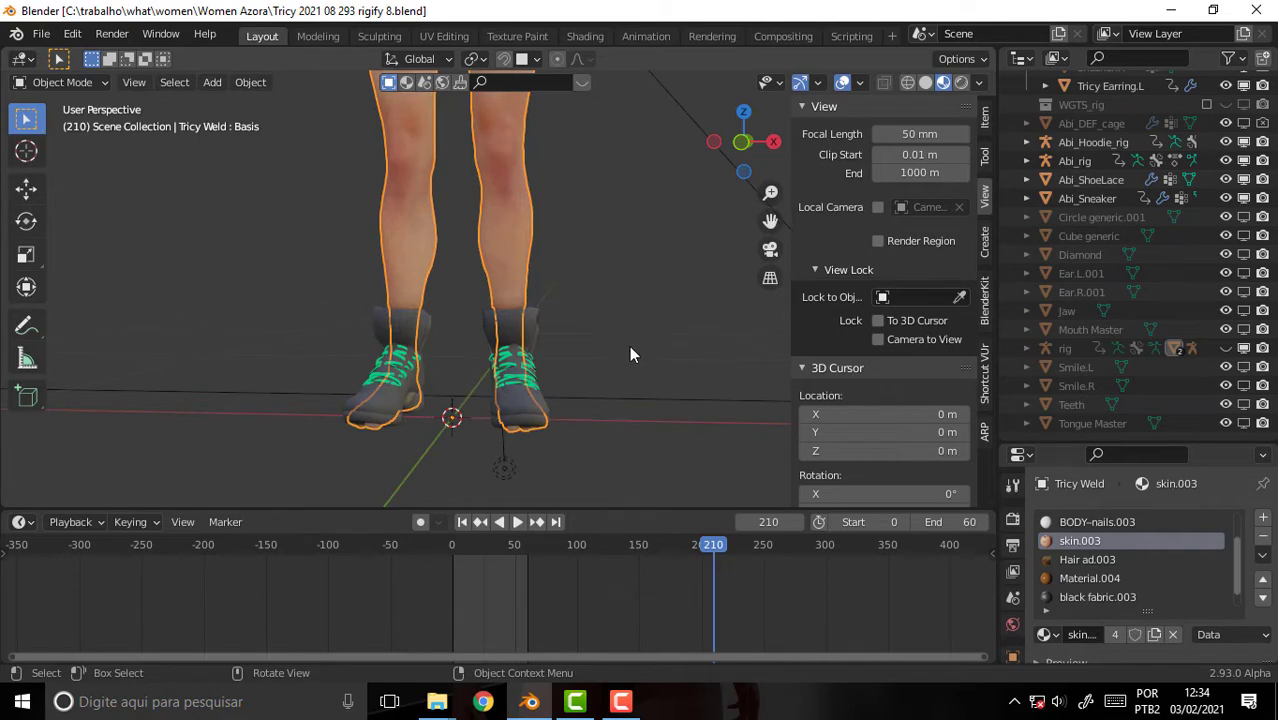
mouse_move(658, 375)
middle_down()
mouse_move(470, 167)
mouse_move(488, 133)
mouse_move(593, 109)
mouse_move(624, 284)
mouse_move(620, 341)
mouse_move(622, 303)
mouse_move(642, 332)
middle_up()
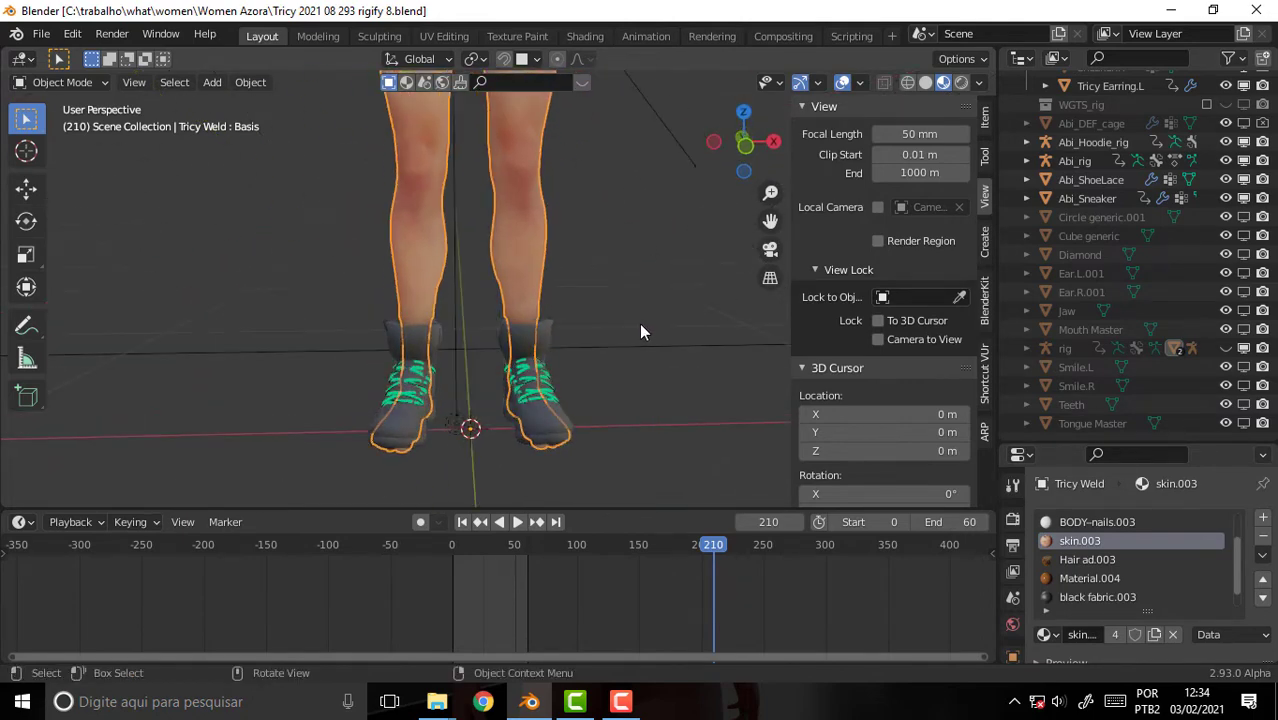
click(540, 337)
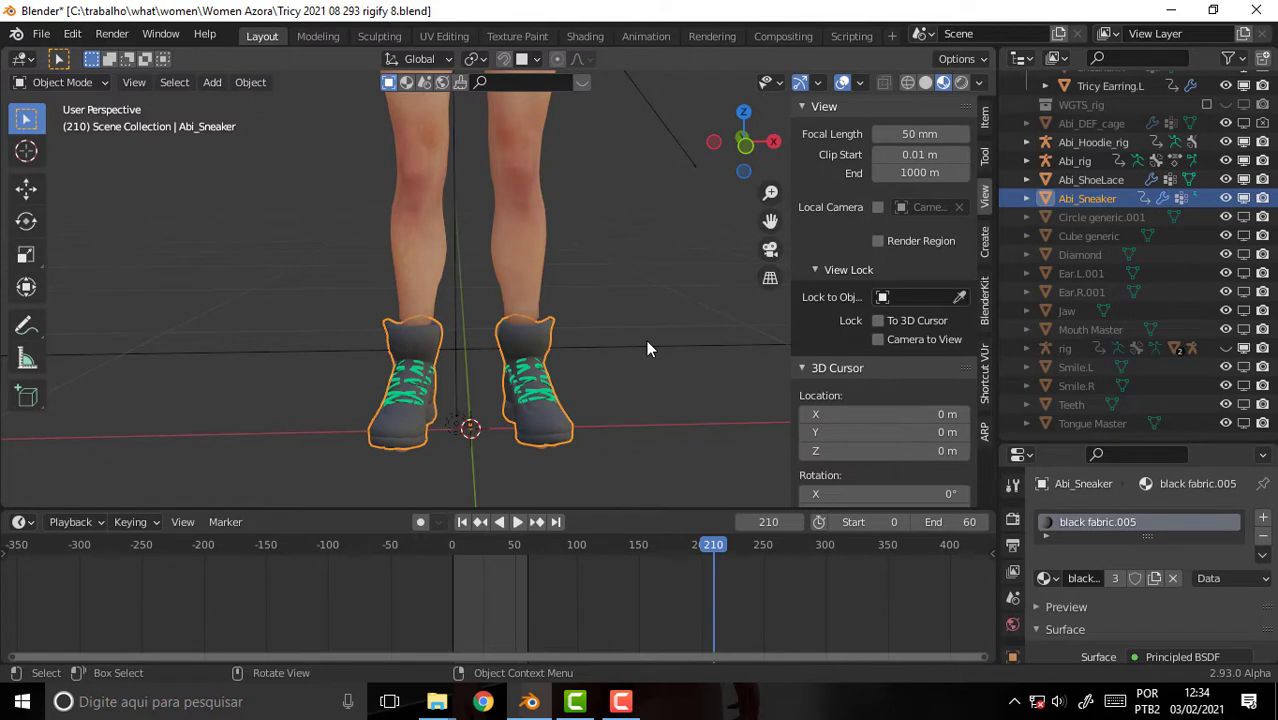
shift+click(532, 388)
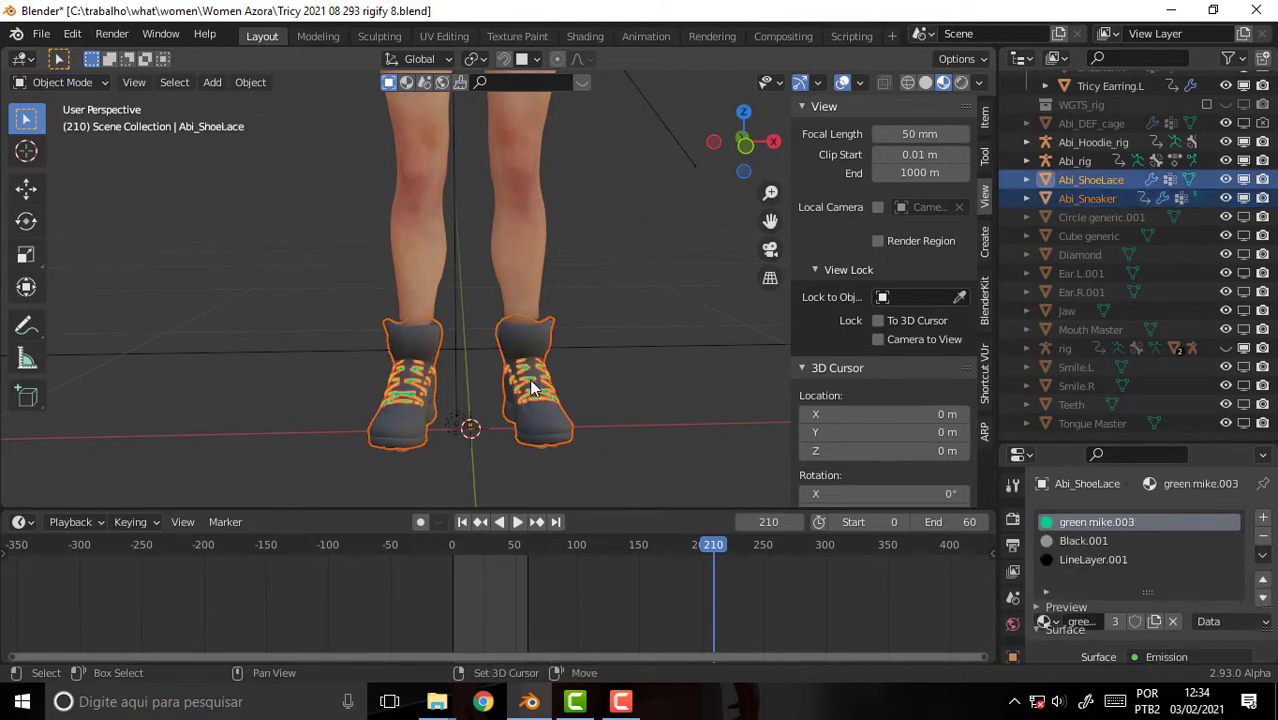
Copy the sneakers and laces, then start a new General file without saving.
key(ctrl+c)
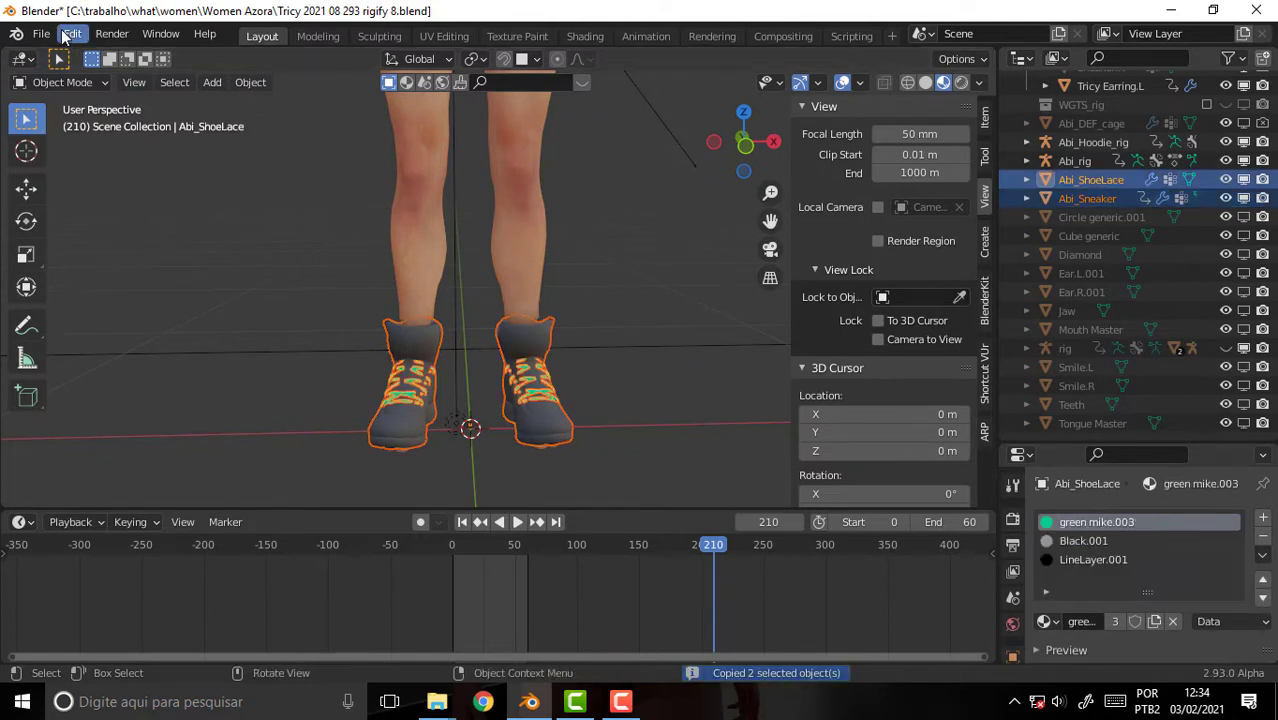
click(41, 33)
click(276, 54)
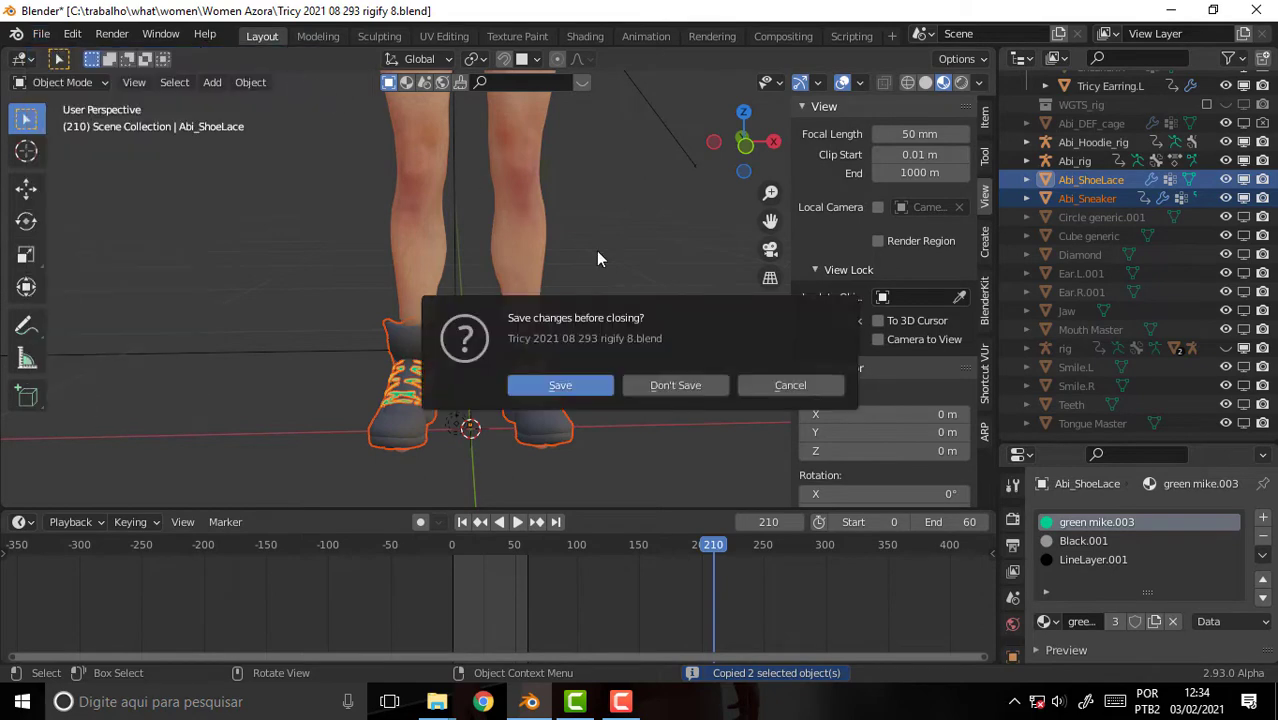
click(675, 385)
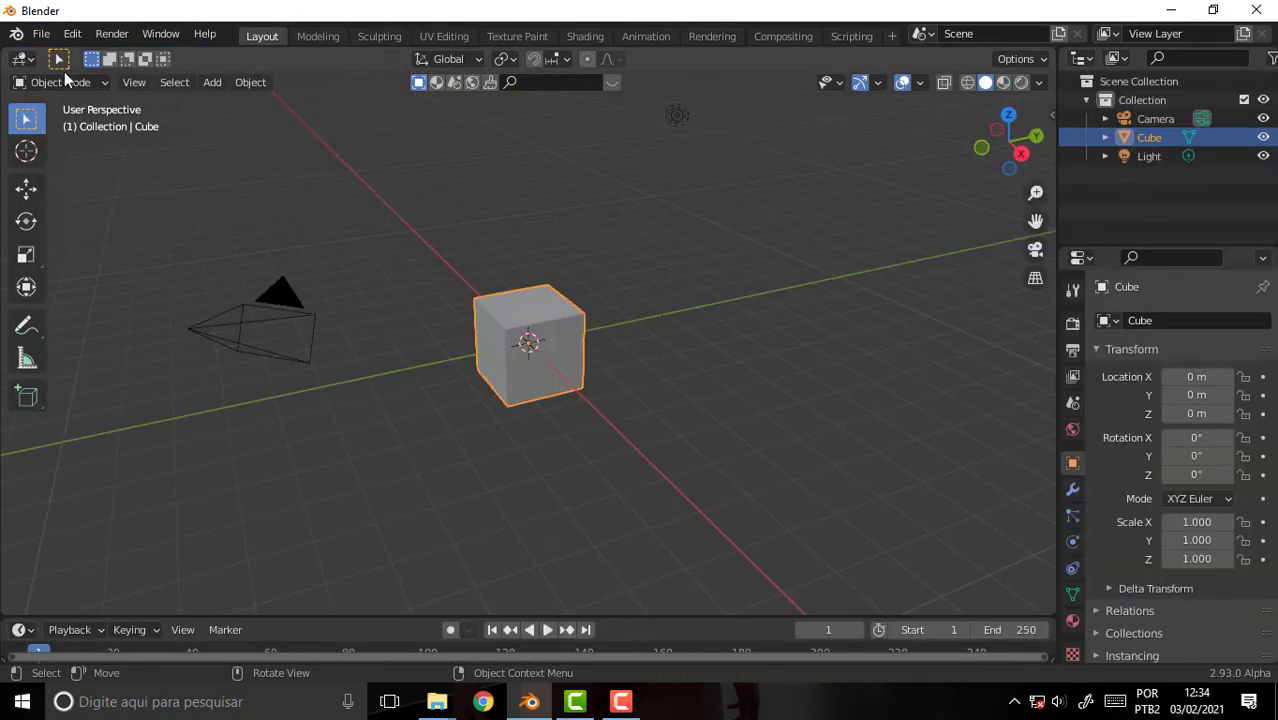
Delete the default cube, light and camera from the new scene.
key(Delete)
click(677, 116)
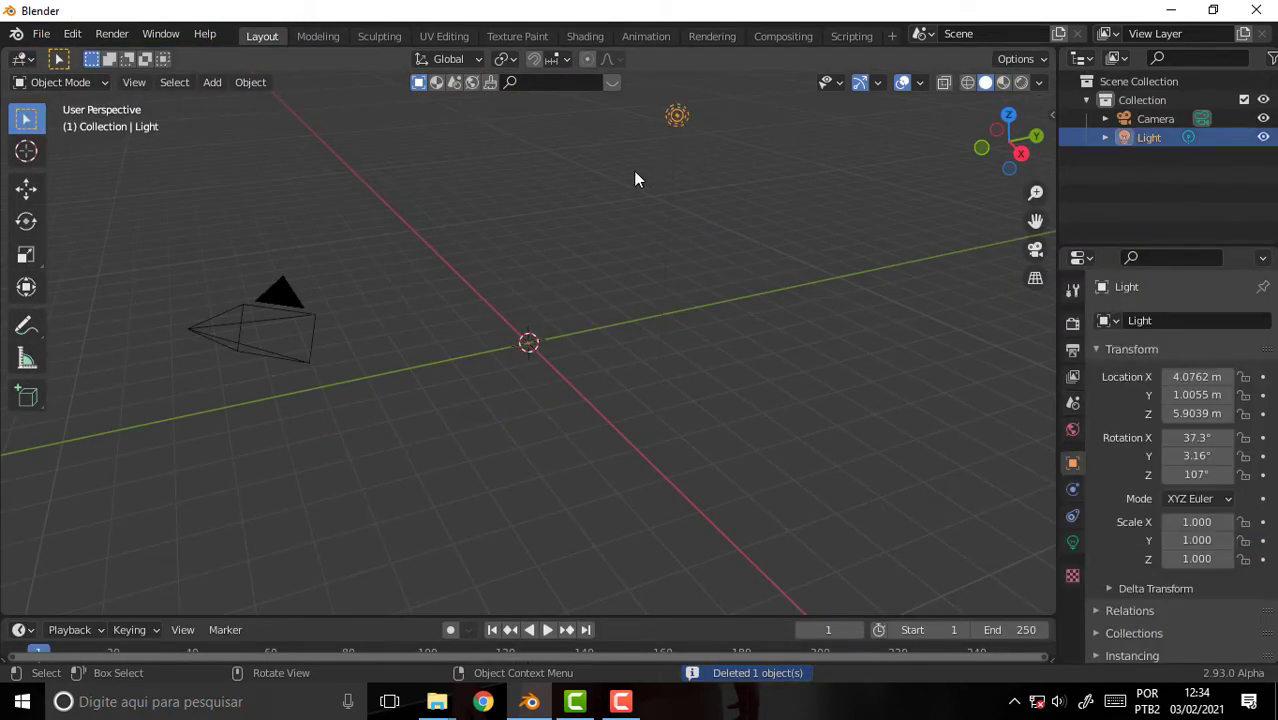
key(Delete)
click(277, 303)
key(Delete)
Paste the Abi_Sneaker shoes and Abi_ShoeLace laces into the empty scene.
key(ctrl+v)
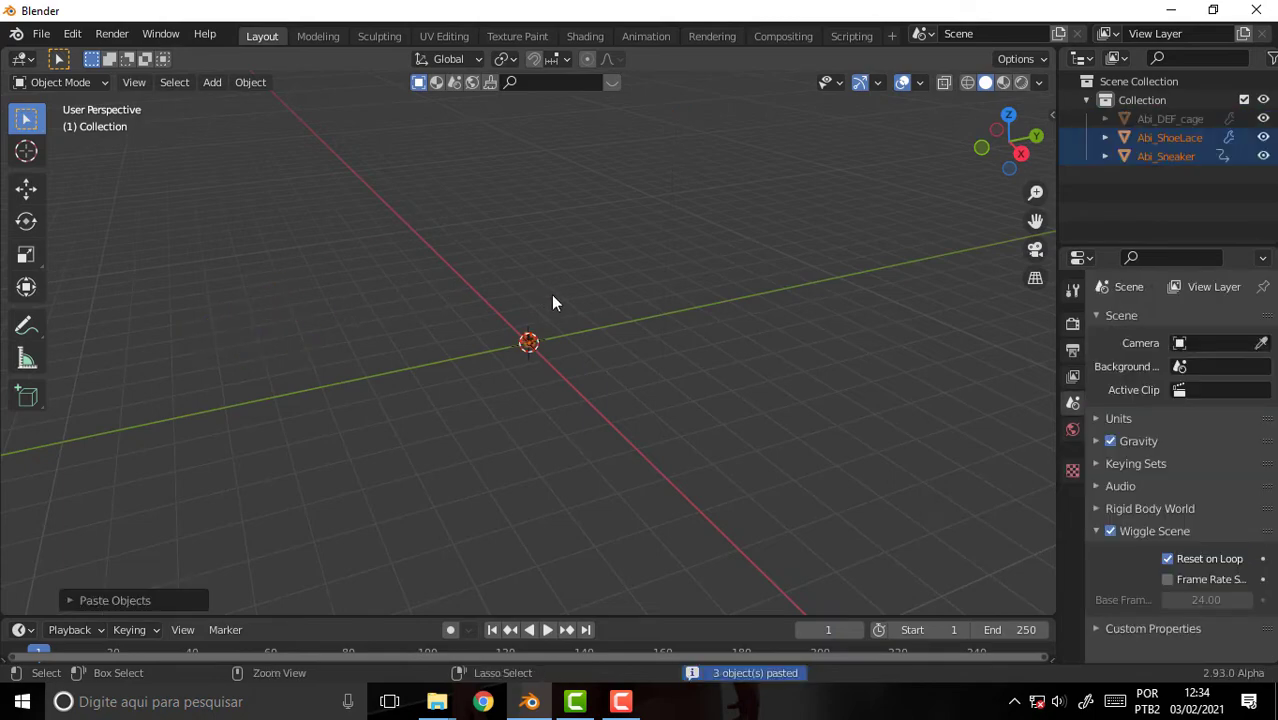
scroll(547, 293, up, 10)
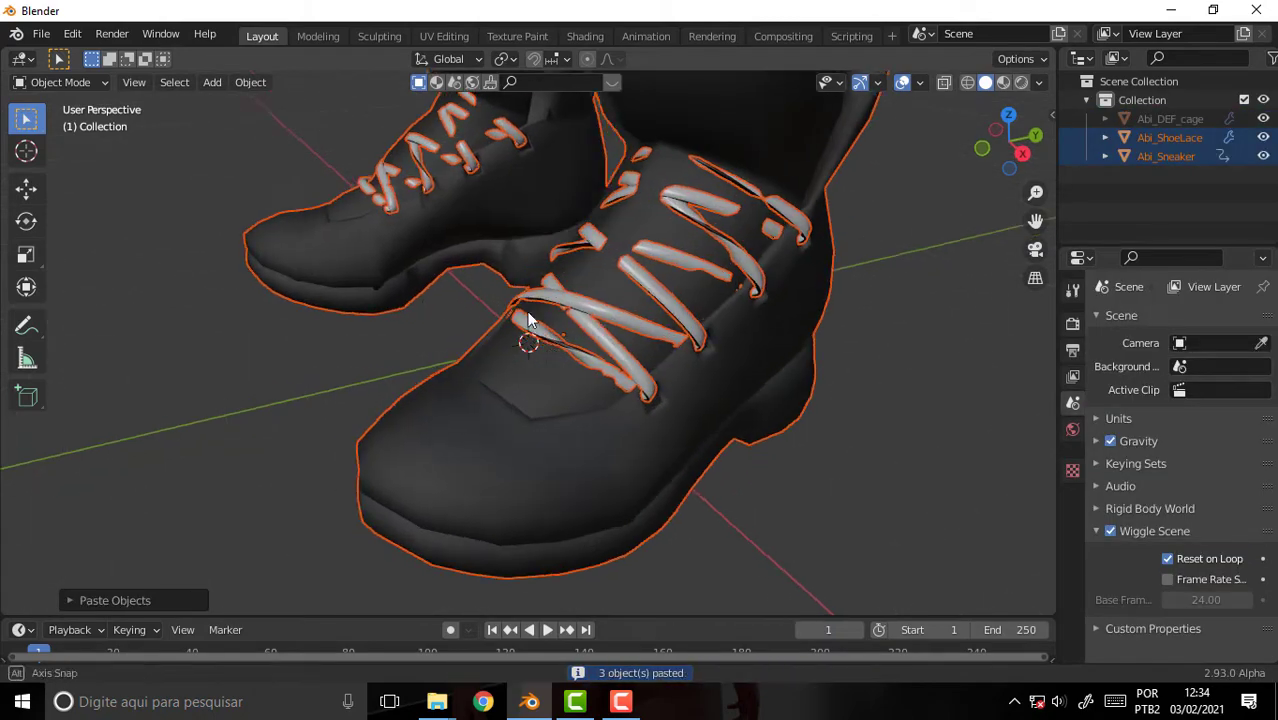
alt+middle_drag(543, 289, 625, 313)
scroll(608, 308, down, 1)
scroll(606, 310, down, 2)
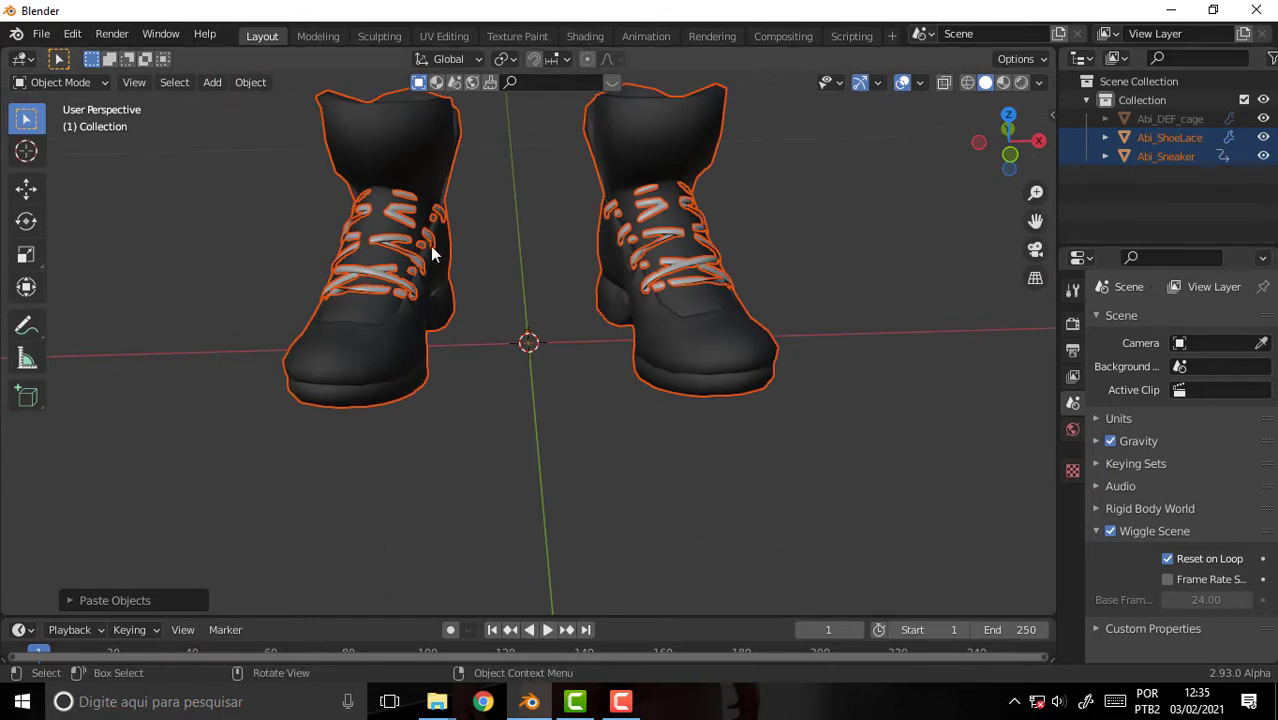
click(41, 33)
mouse_move(69, 305)
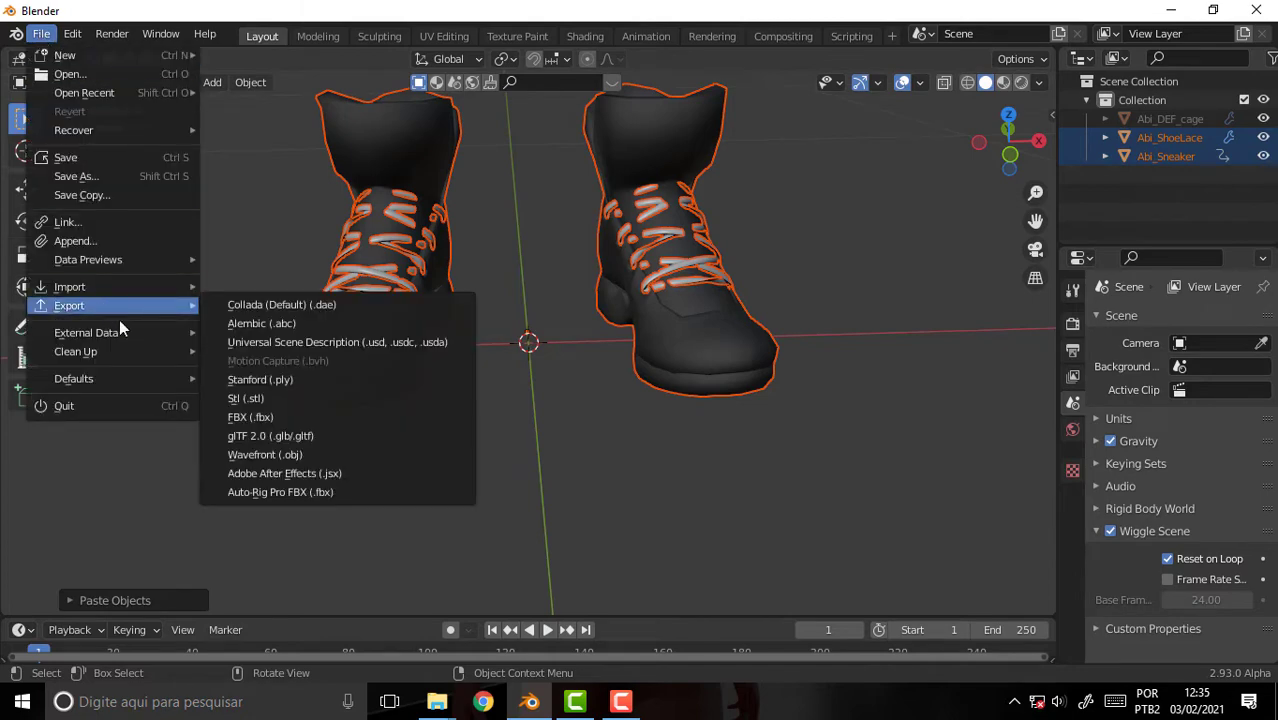
Export the sneakers and laces as untitled.fbx into C: trabalho > what > women > Women Azora.
click(357, 418)
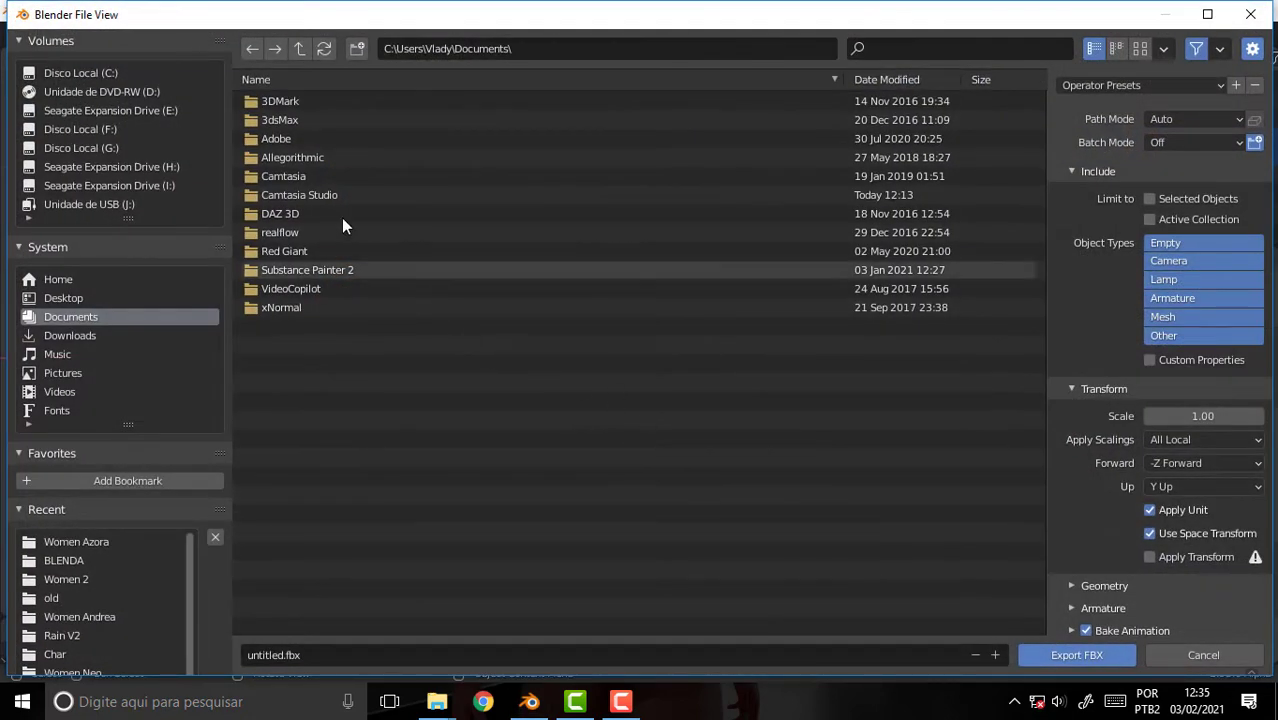
click(300, 48)
click(301, 47)
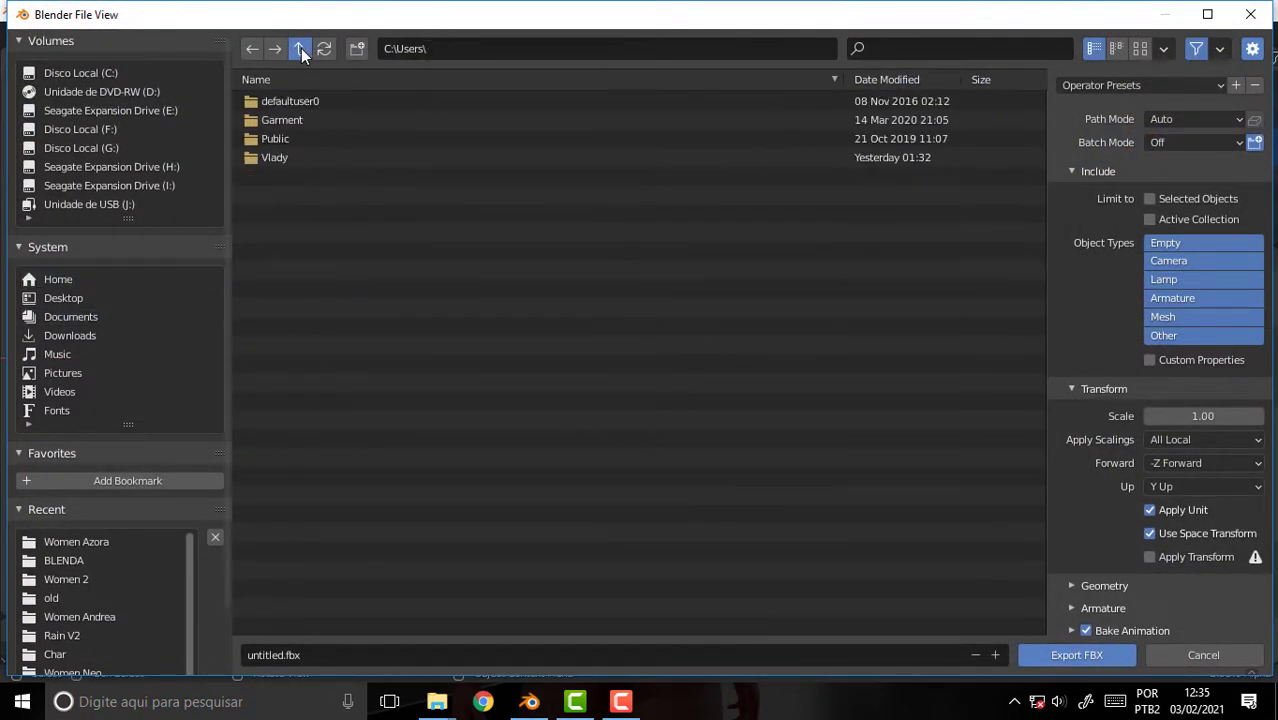
click(301, 48)
double_click(279, 233)
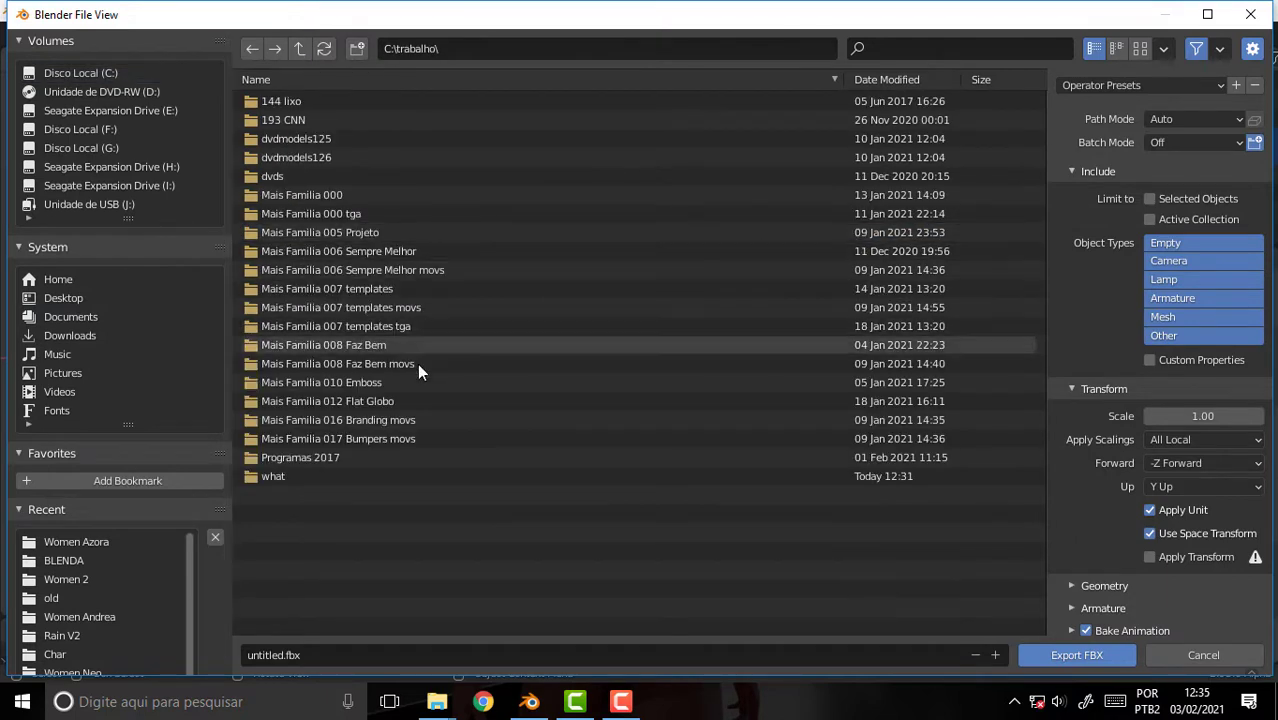
double_click(280, 477)
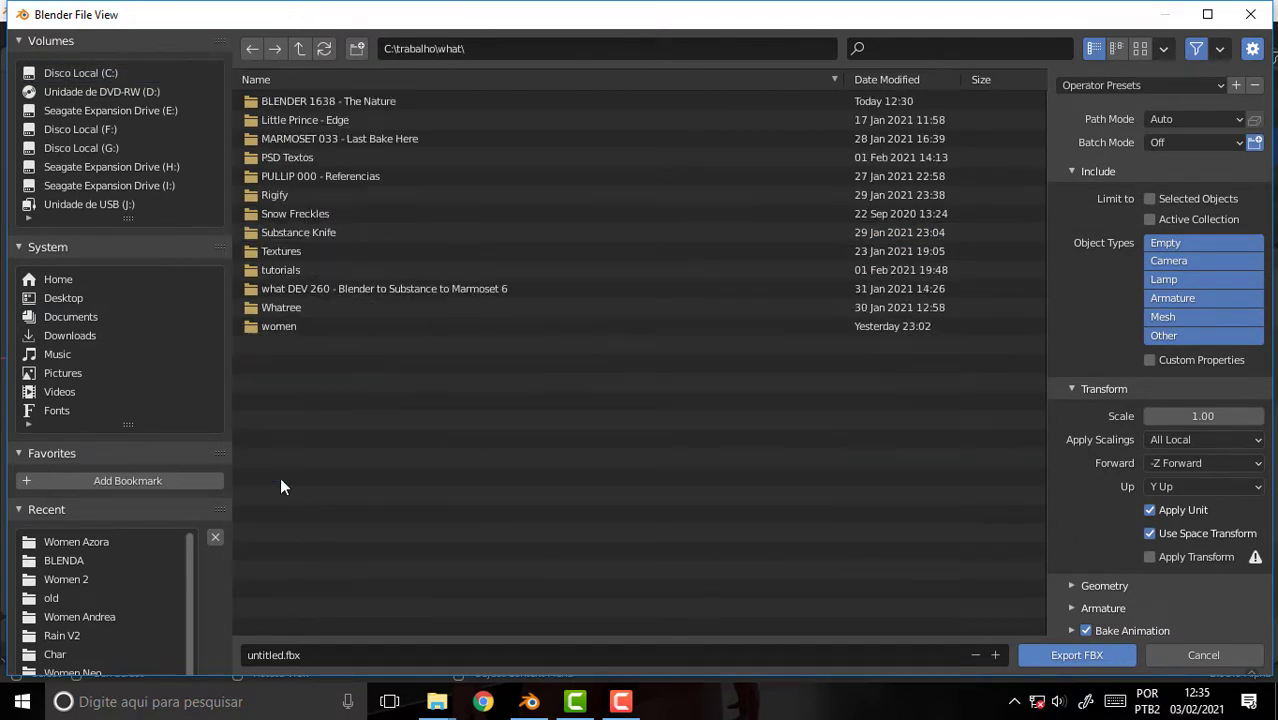
double_click(279, 327)
double_click(287, 420)
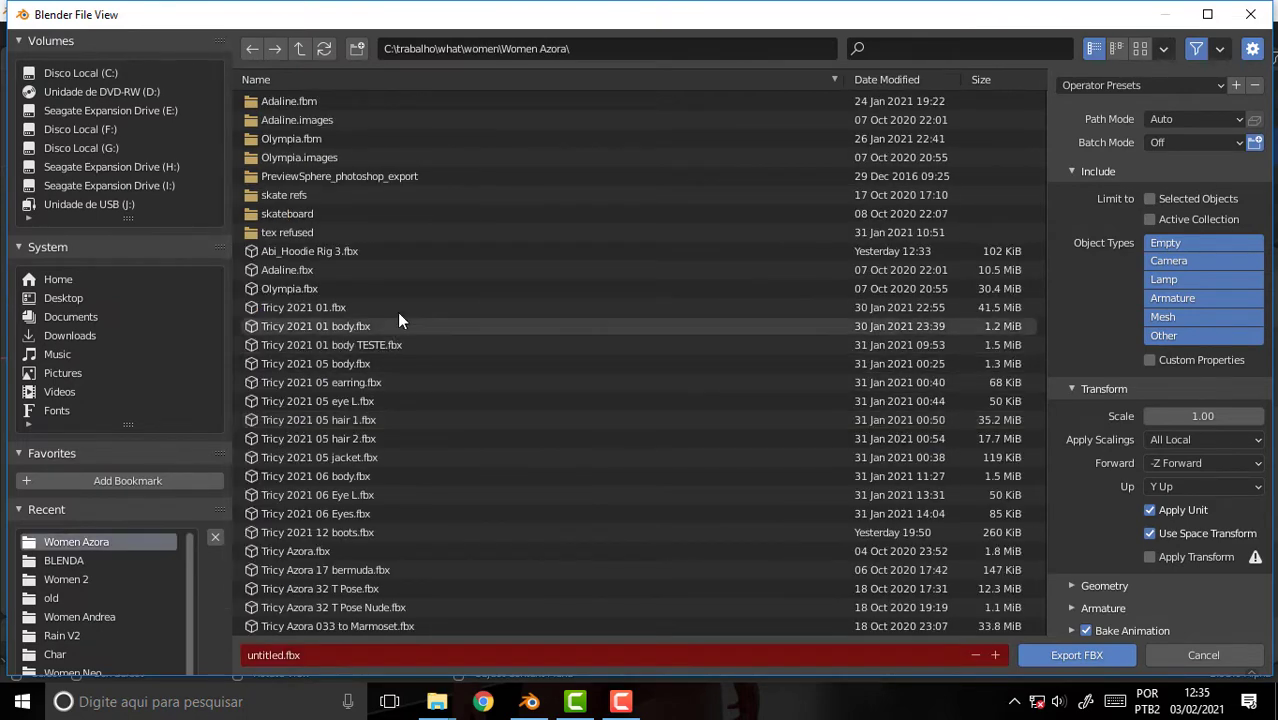
scroll(418, 309, down, 3)
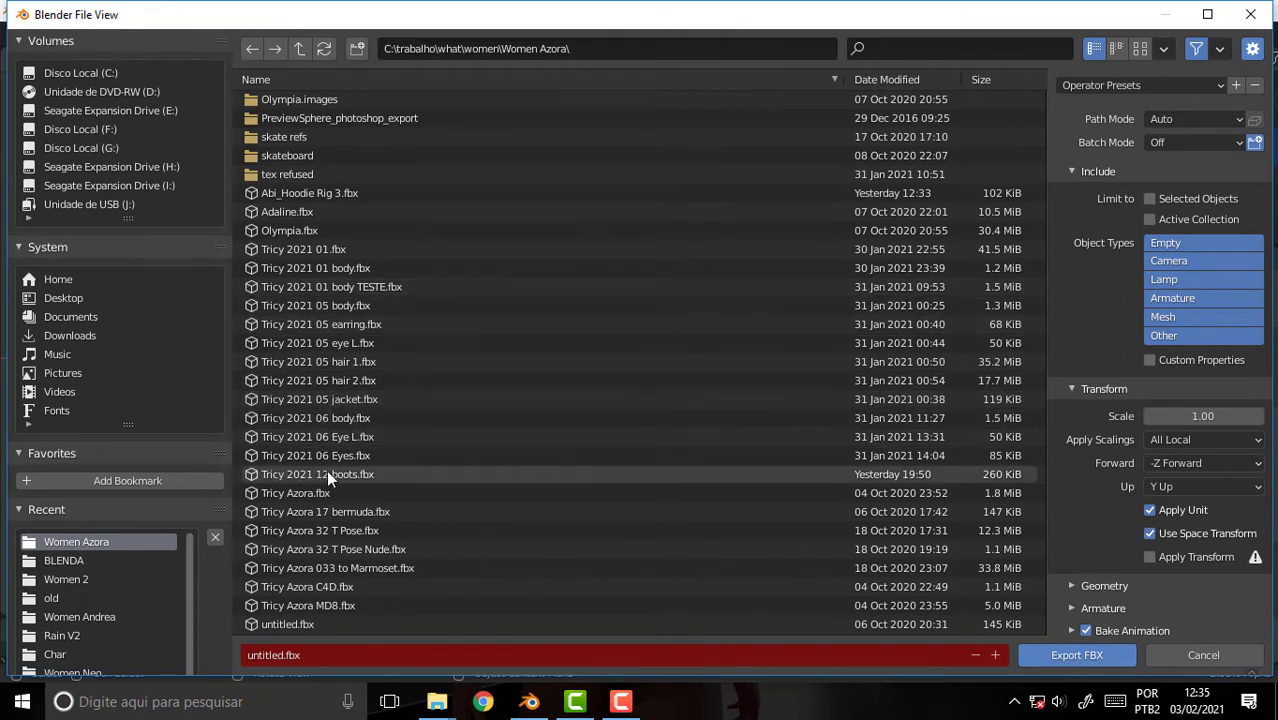
click(1074, 655)
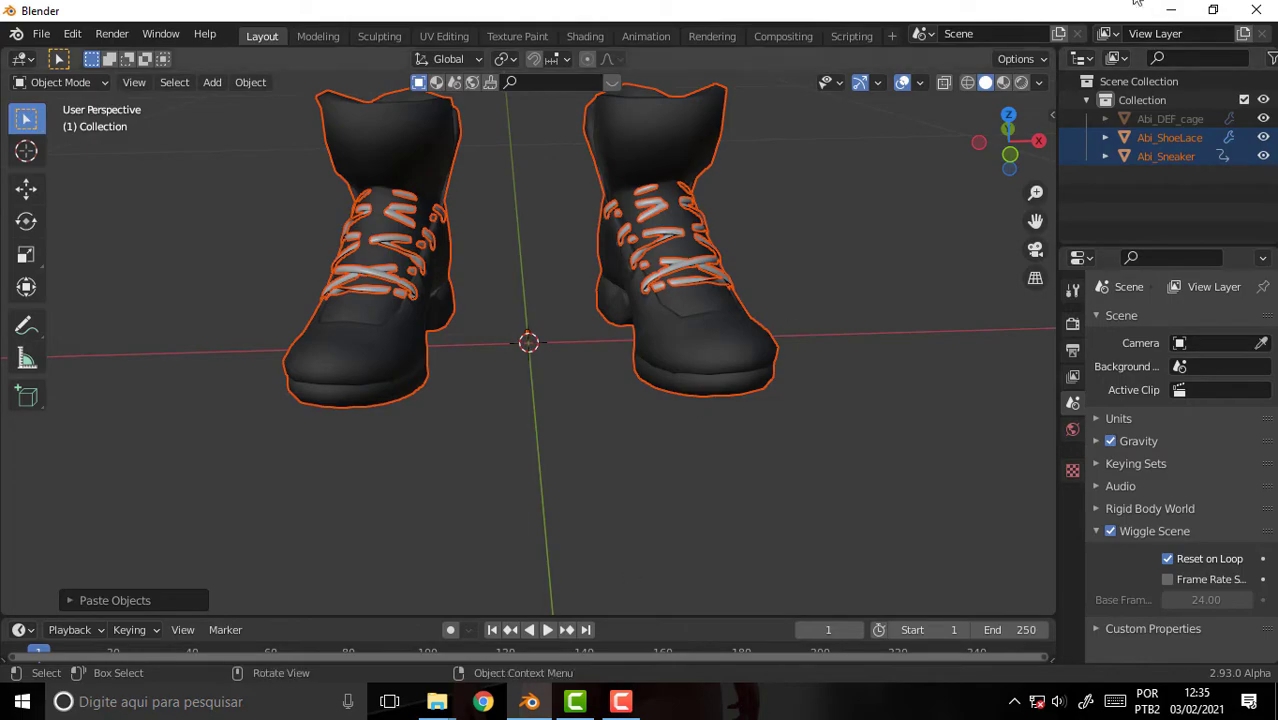
Minimize Blender, close the what videos 012 window, and launch Substance Painter.
click(1170, 9)
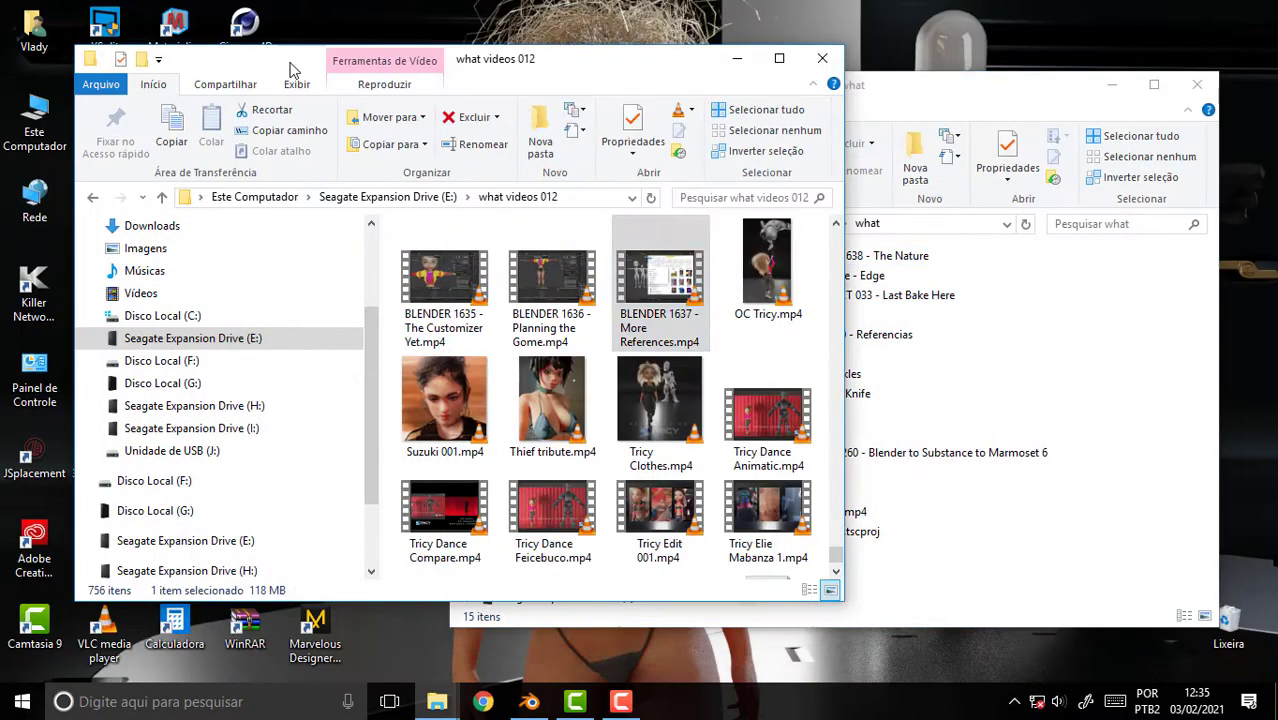
click(822, 58)
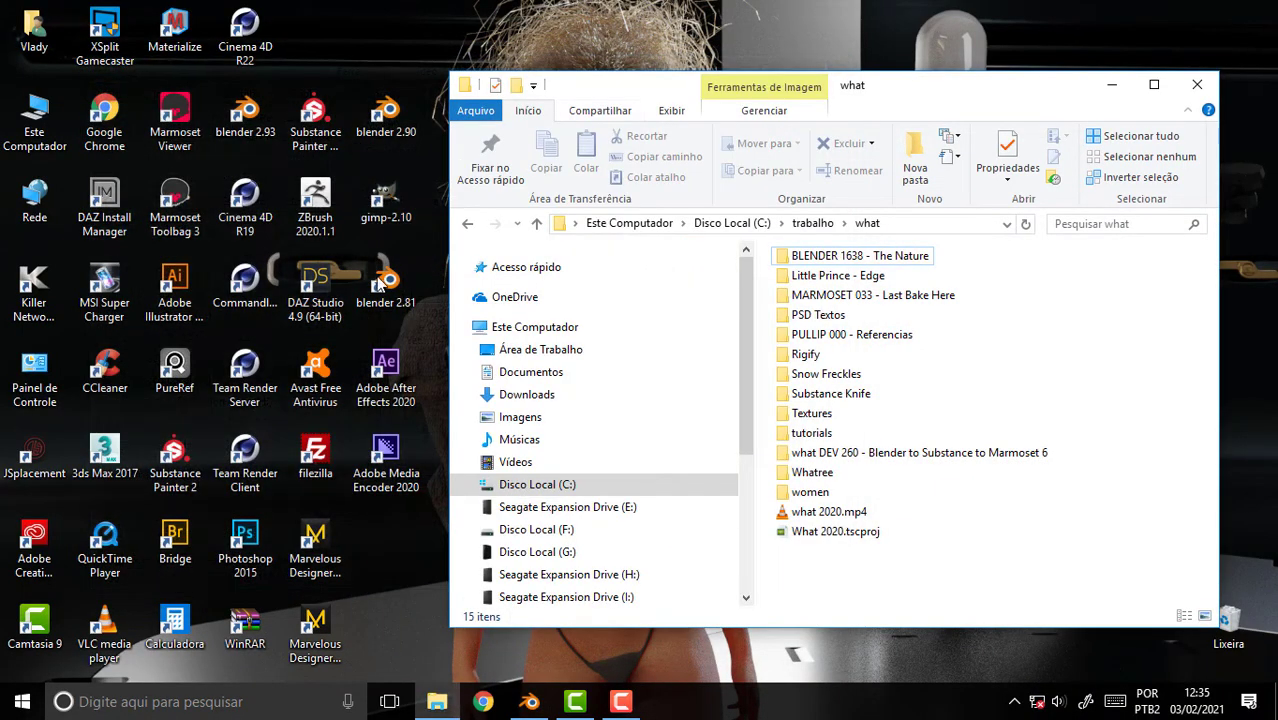
click(318, 118)
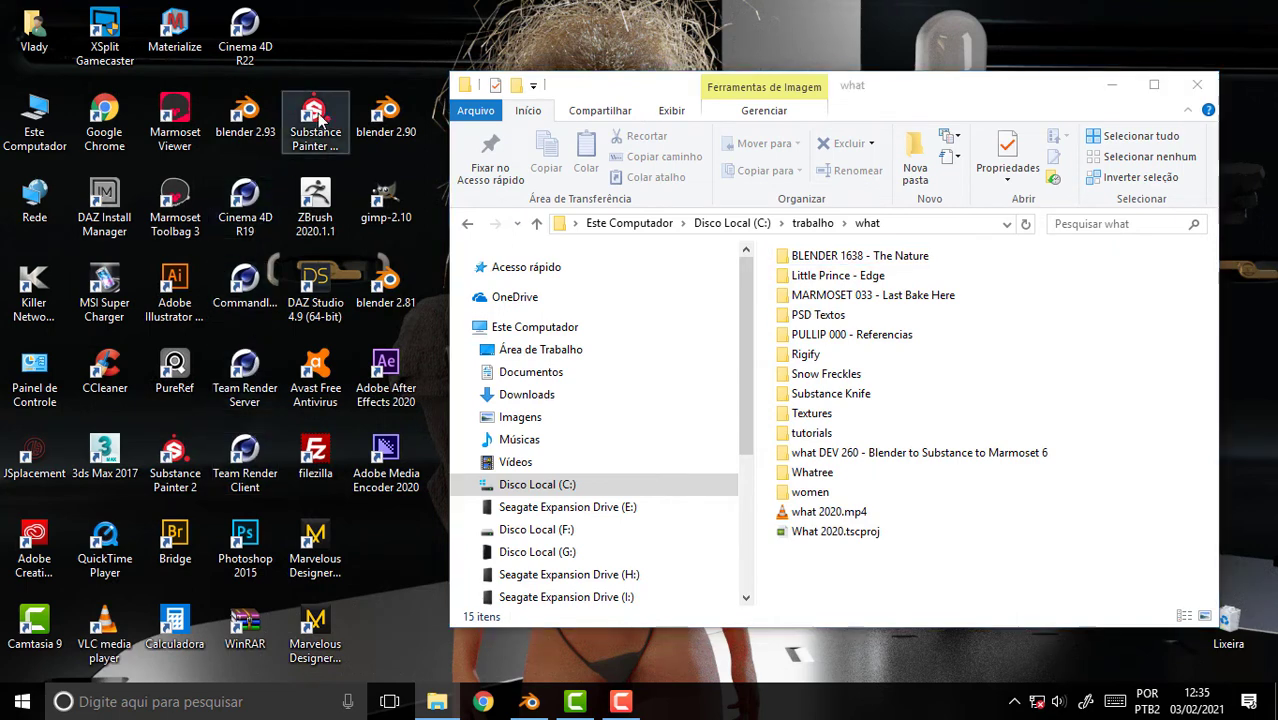
double_click(318, 118)
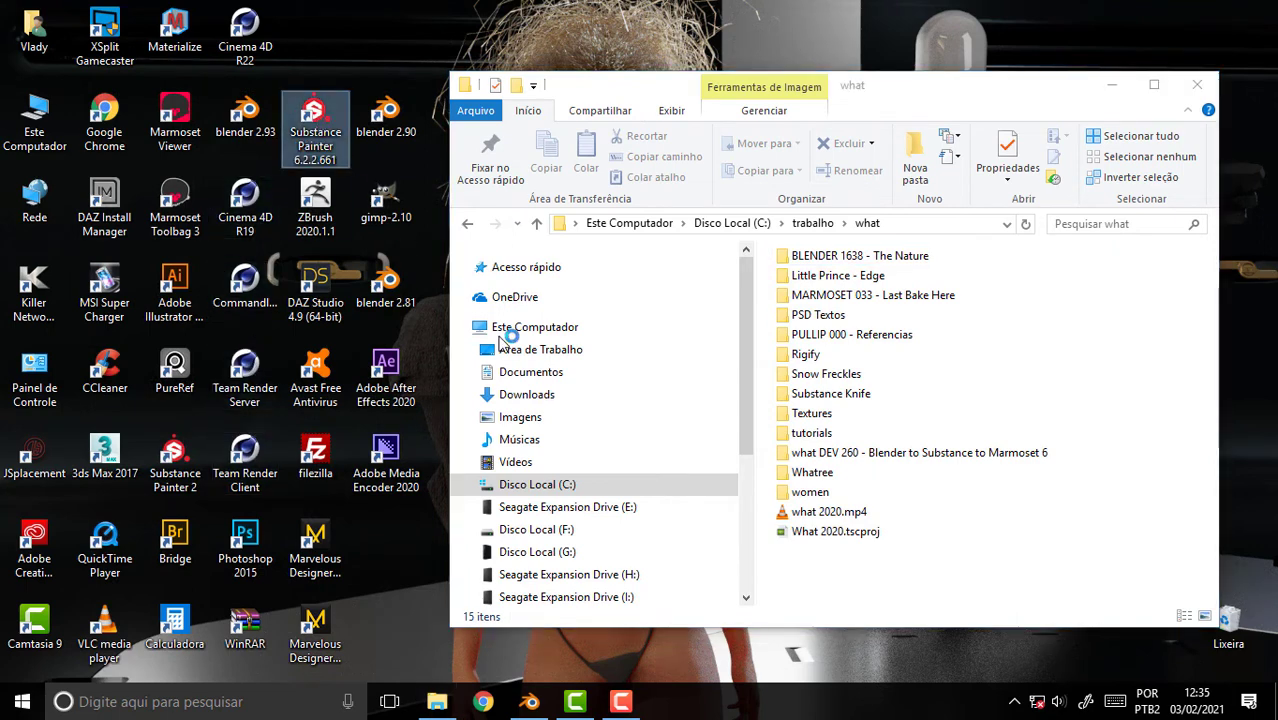
click(620, 701)
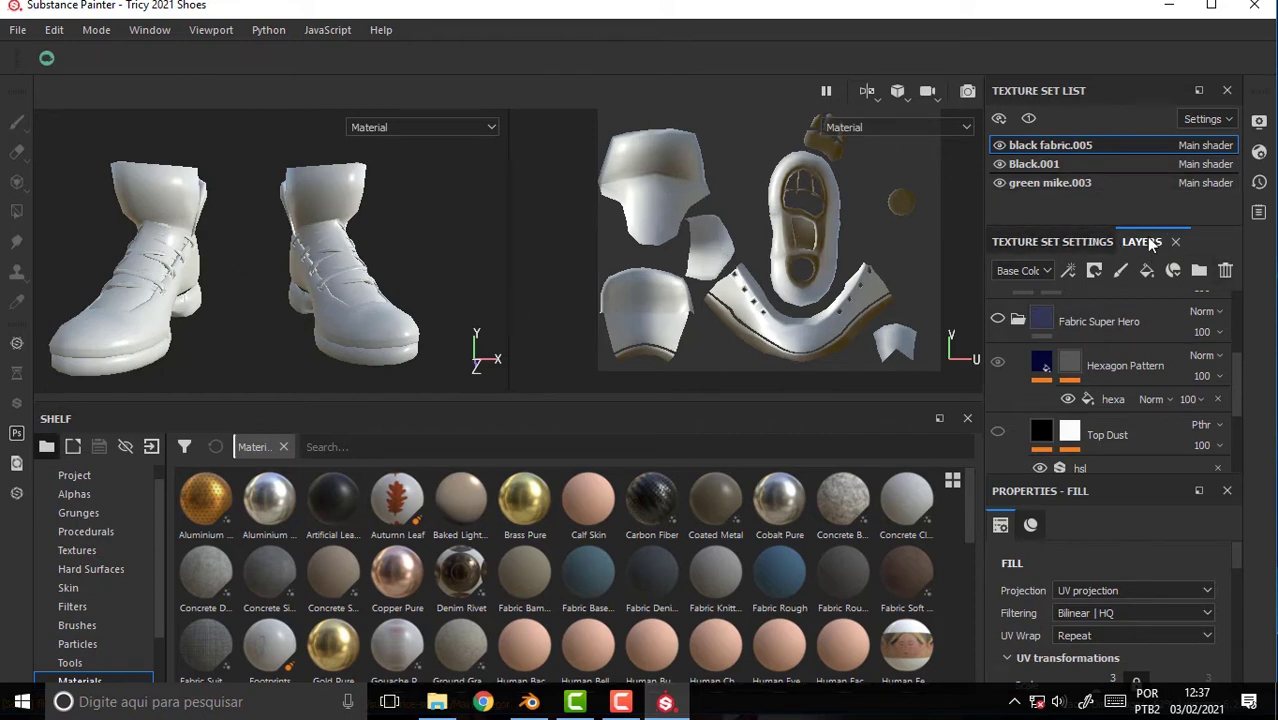
Check the black fabric.005 Texture Set Settings, then open the shoes in subs folder.
click(1071, 242)
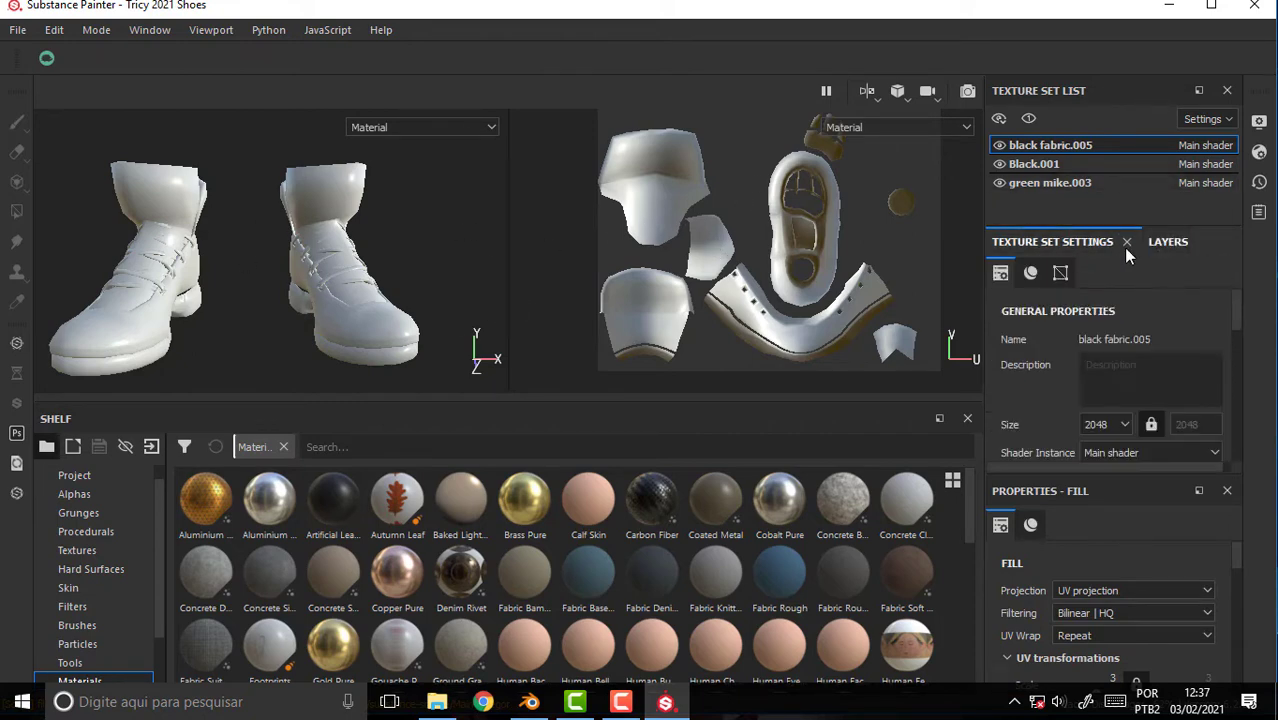
click(1175, 241)
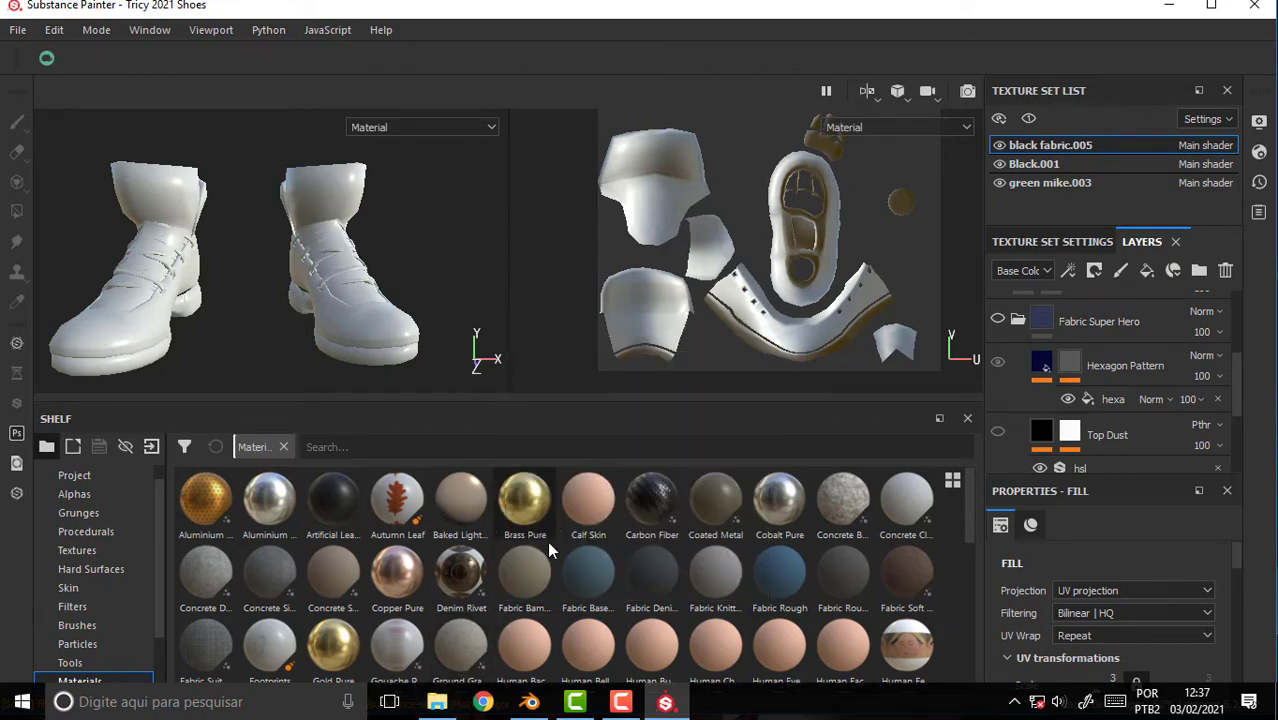
click(621, 702)
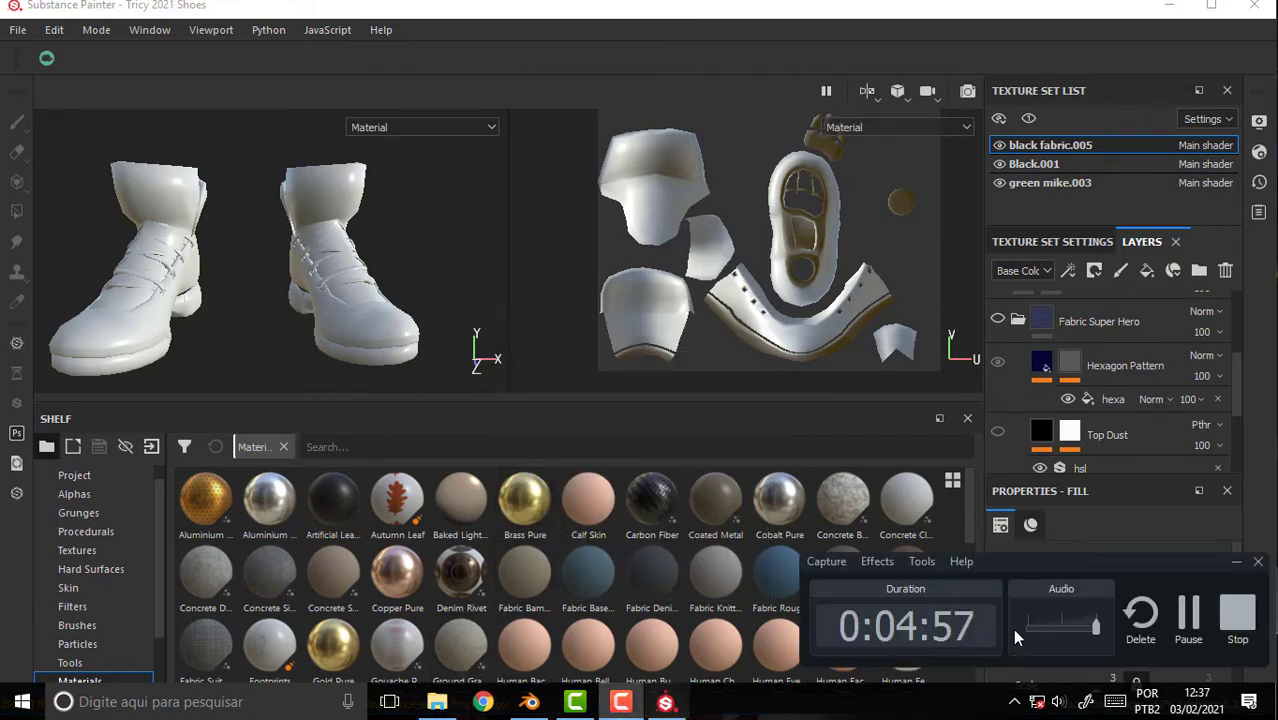
click(1188, 613)
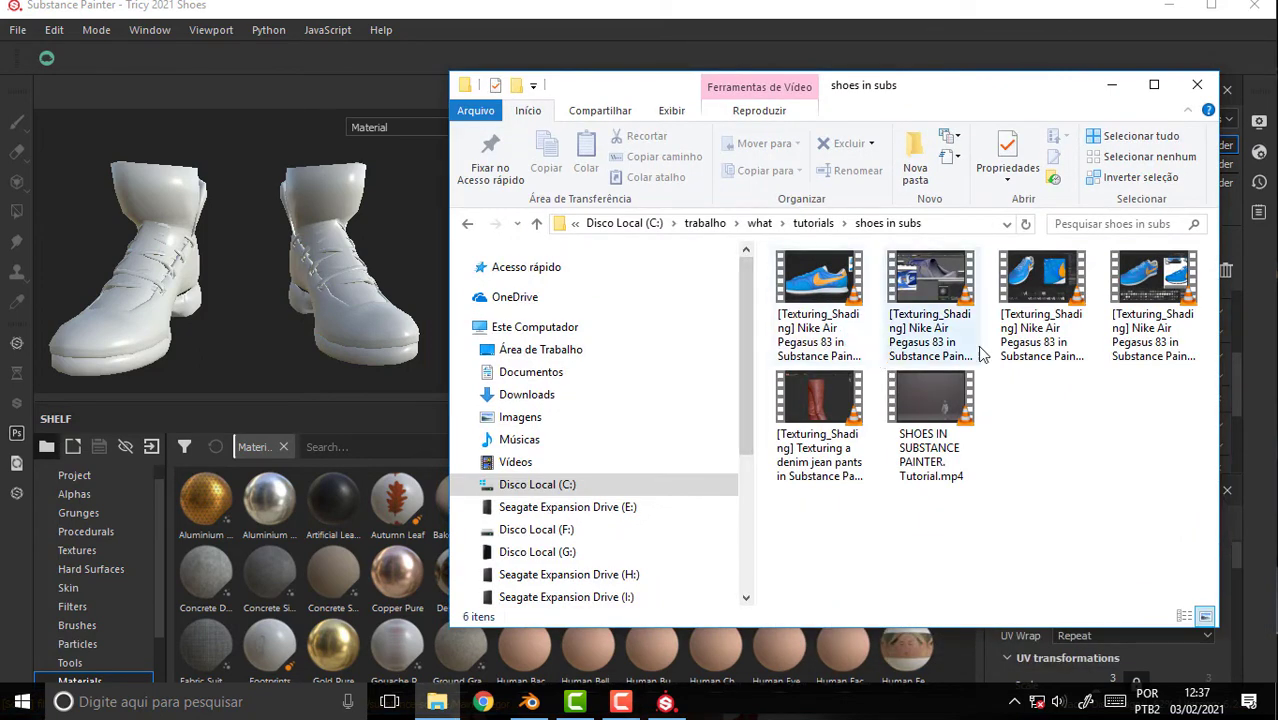
Switch the folder to List view and play the Part 1 Nike Air Pegasus video.
right_click(1044, 410)
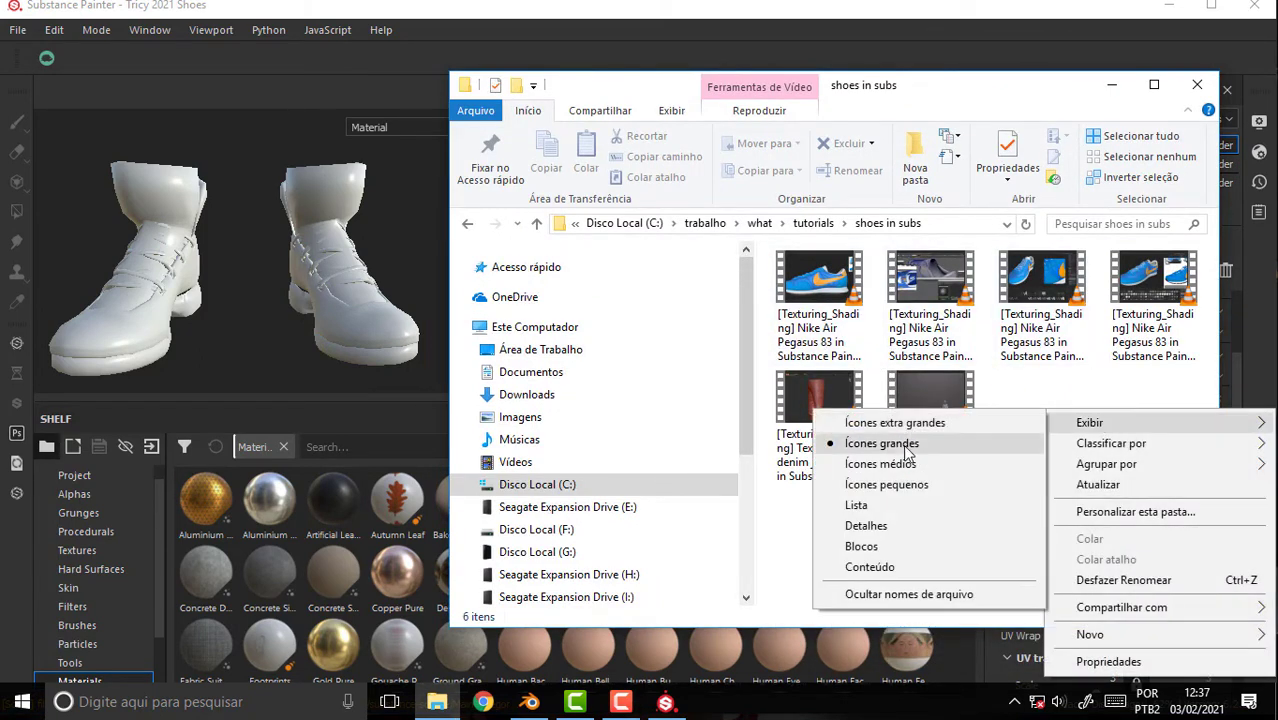
click(884, 505)
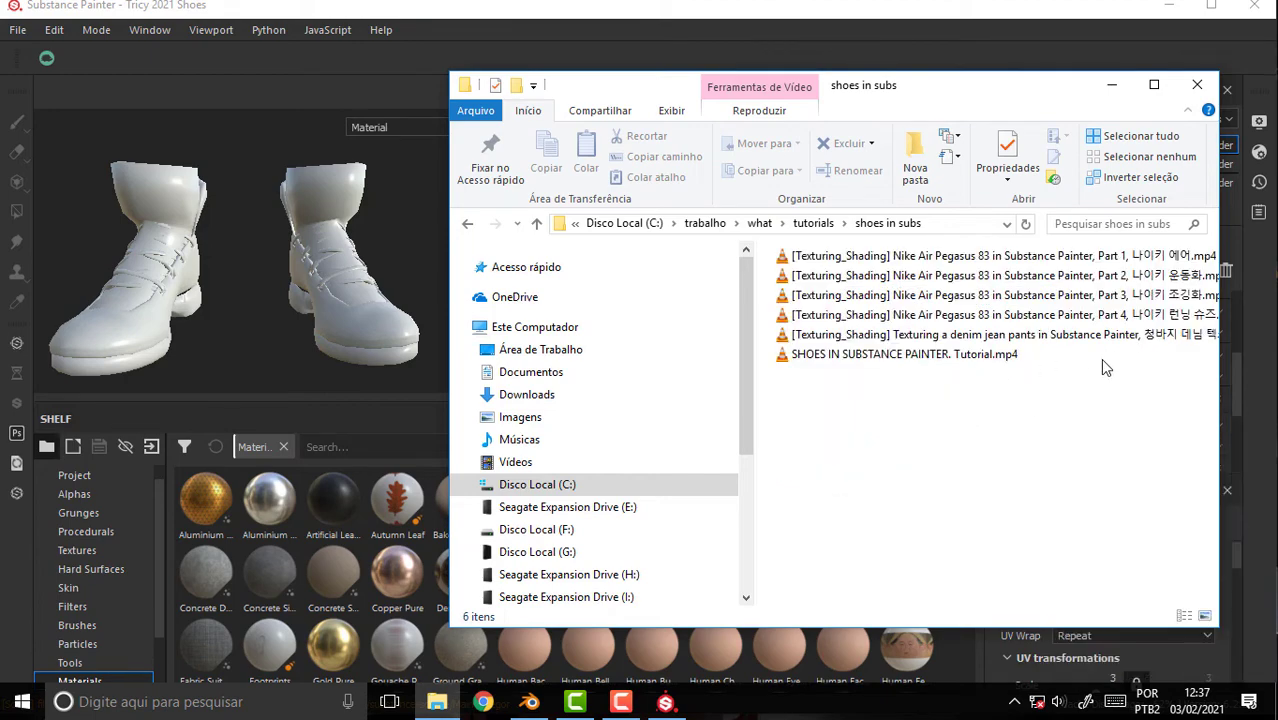
double_click(840, 256)
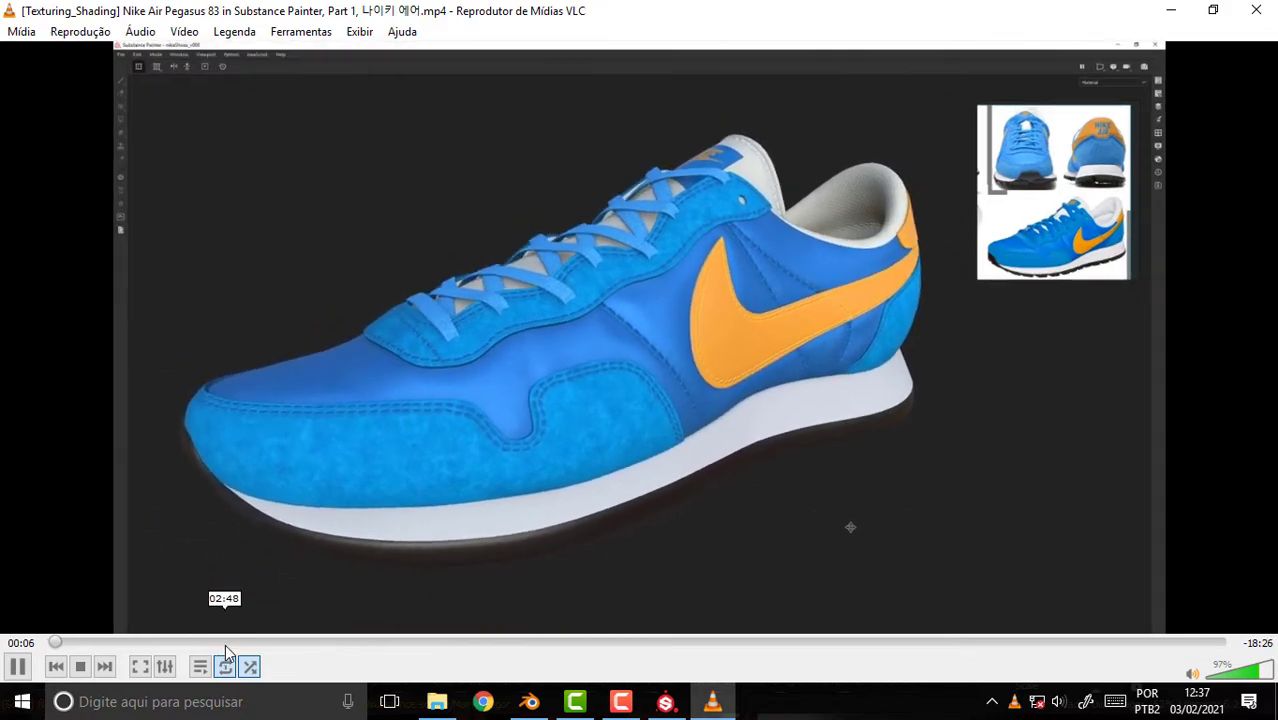
Skim the VLC tutorial forward through 2:48 and 7:45 to about 10:33, then return to Blender.
click(230, 644)
click(400, 645)
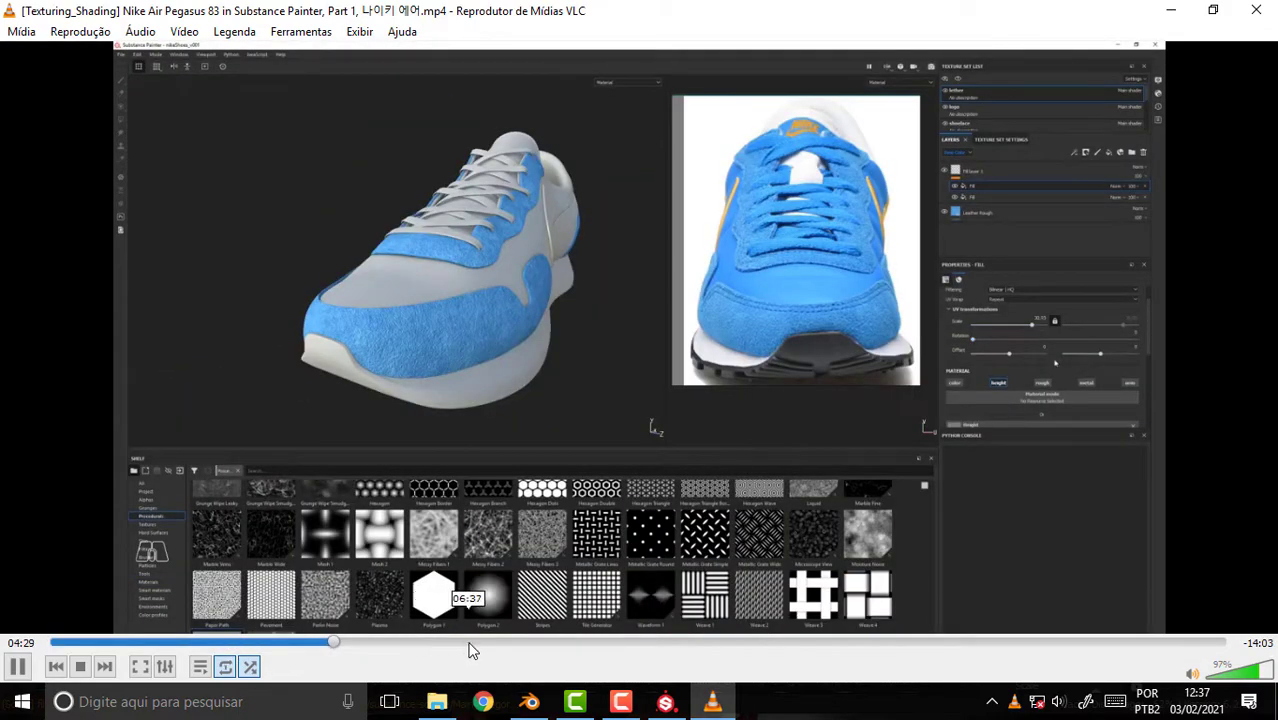
click(530, 645)
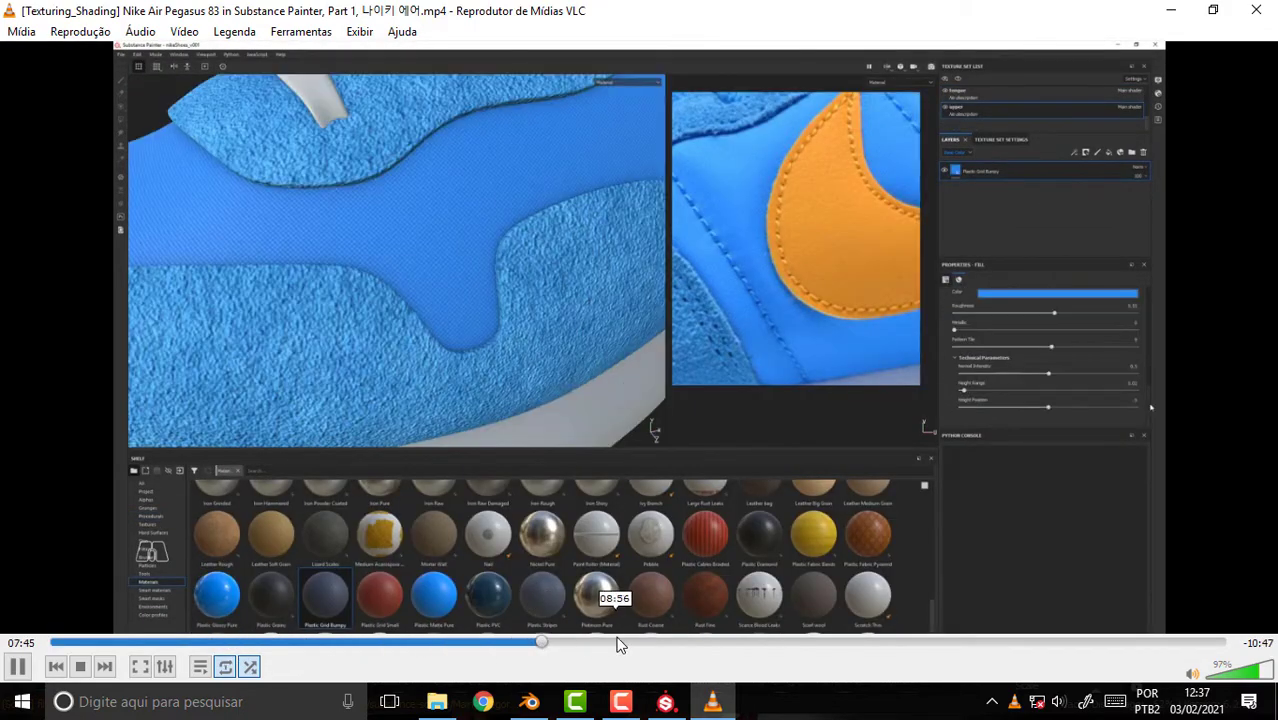
click(622, 642)
click(650, 644)
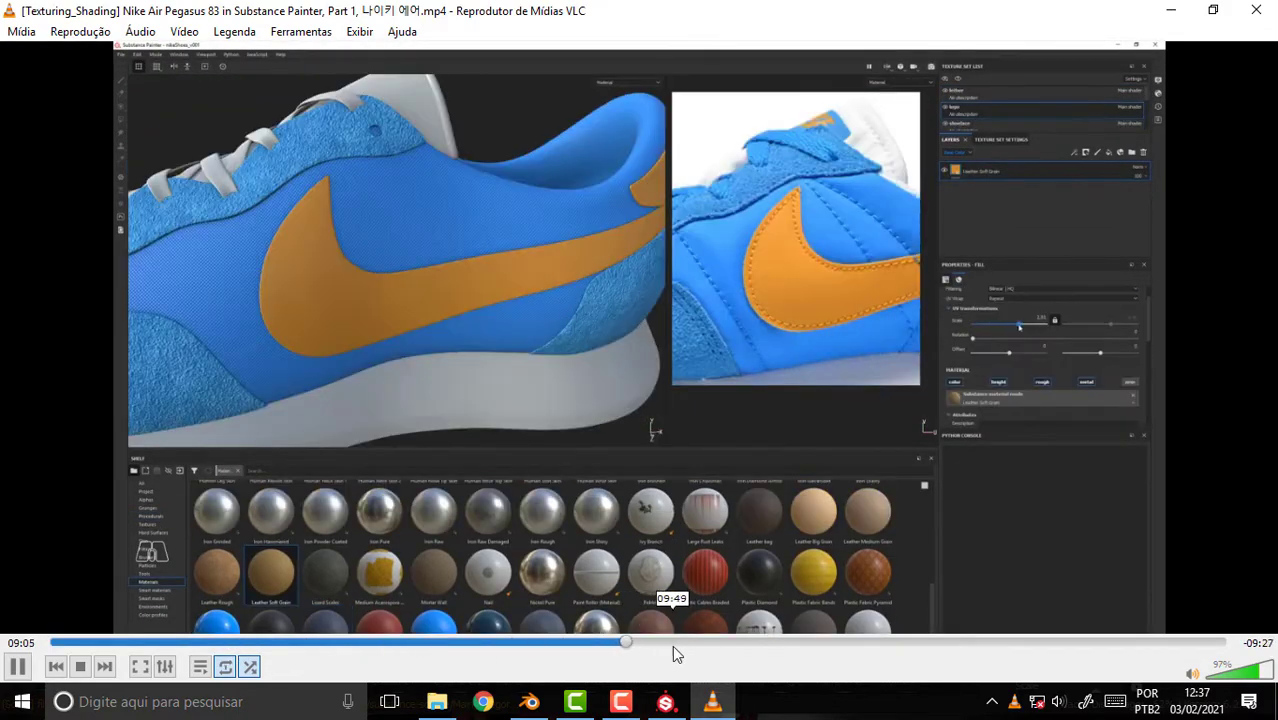
click(690, 645)
click(718, 645)
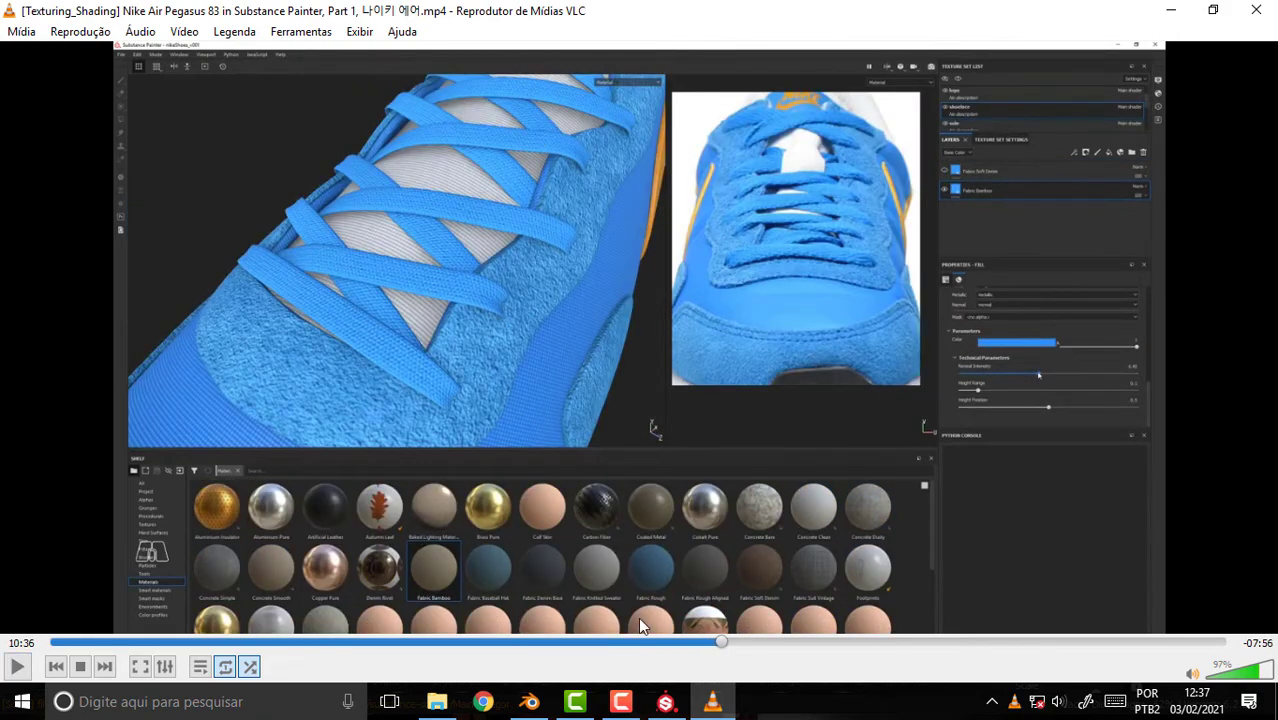
click(537, 708)
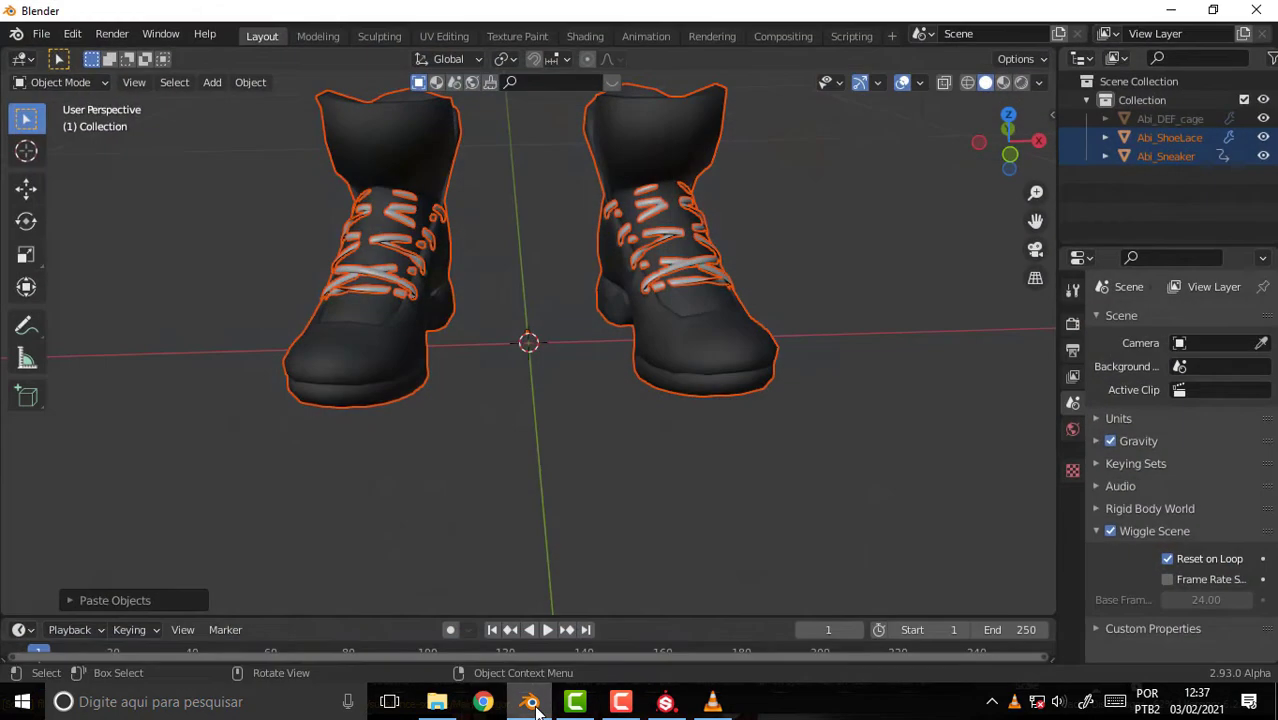
In Substance Painter, make Fill layer 1 visible to whiten the soles, then inspect the laces.
click(665, 702)
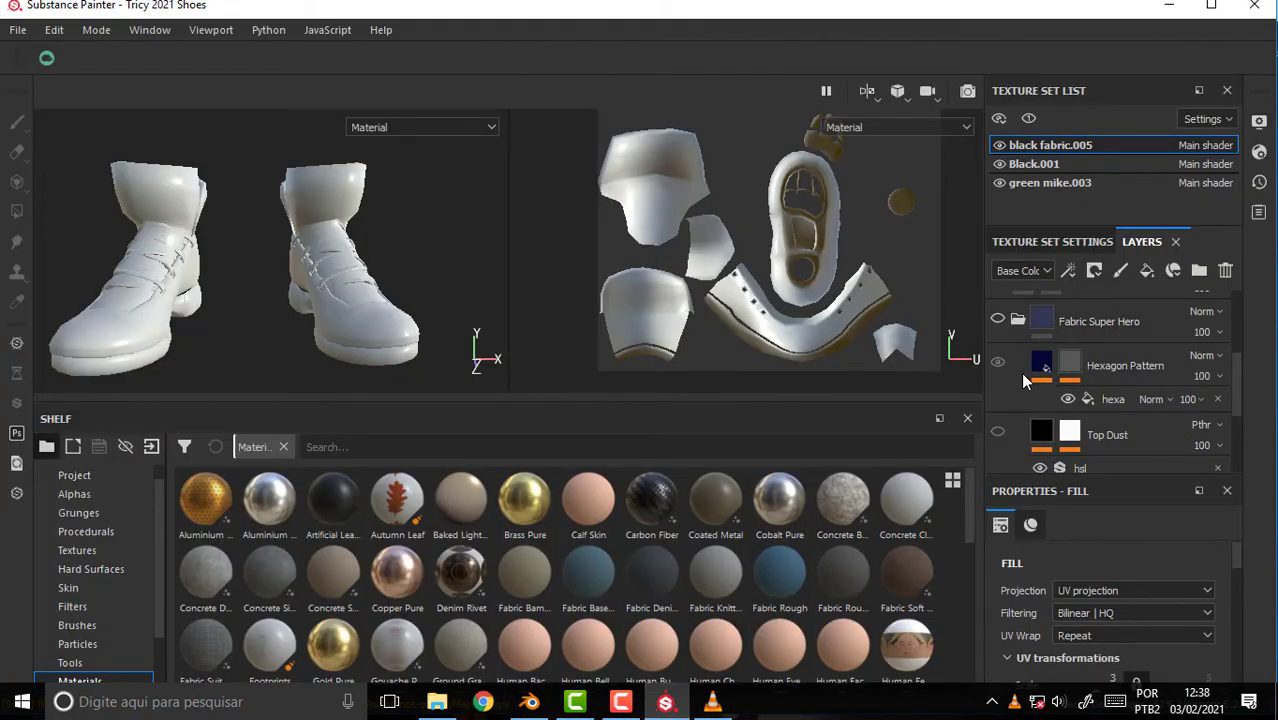
scroll(1047, 375, up, 2)
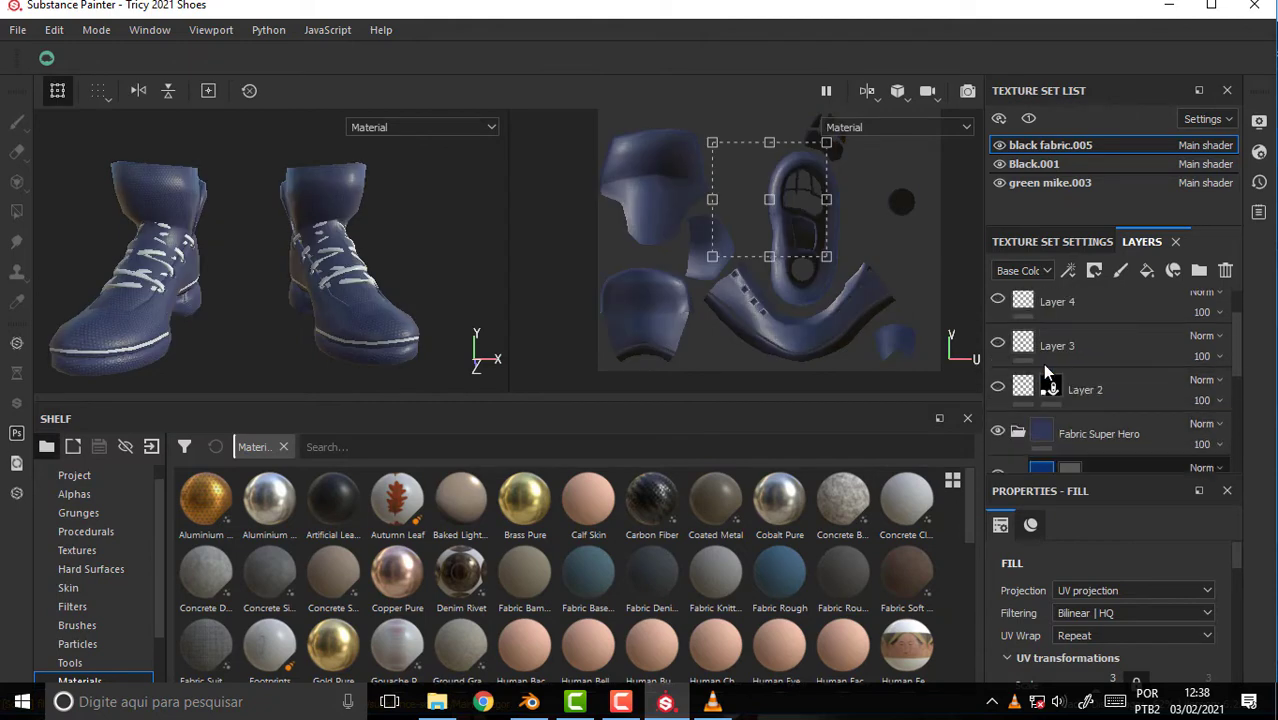
scroll(1047, 375, up, 1)
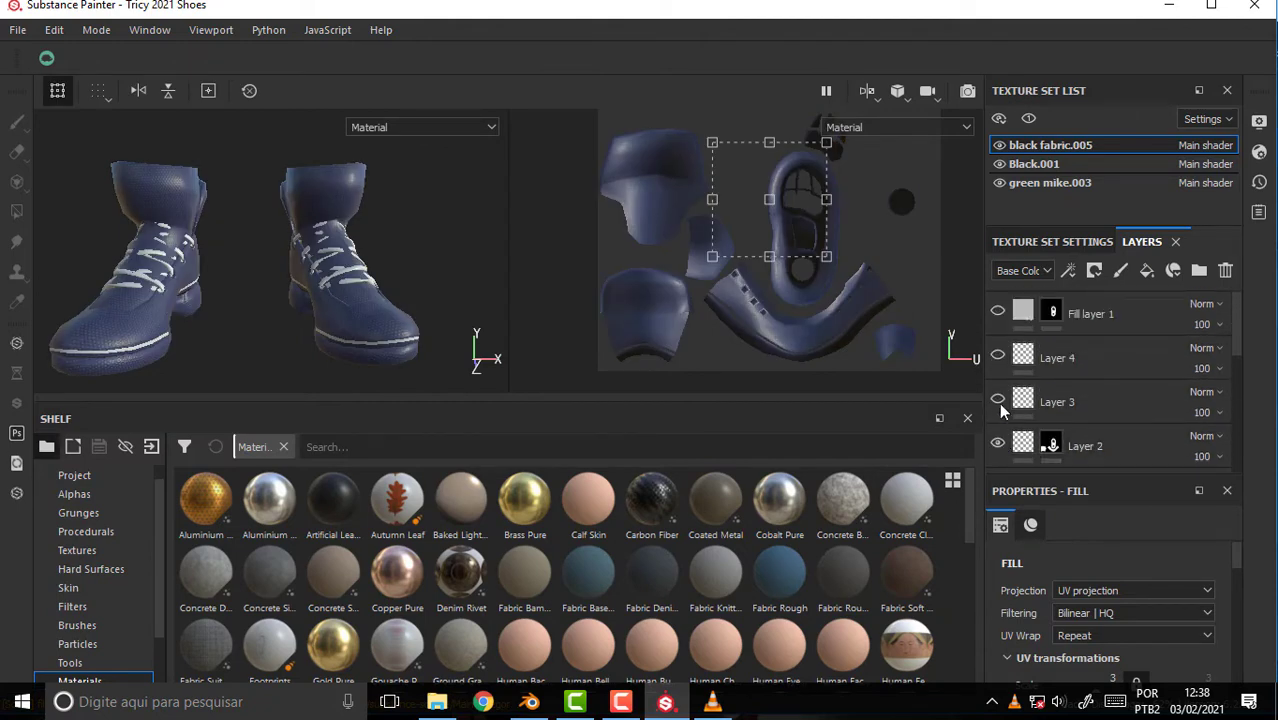
click(997, 312)
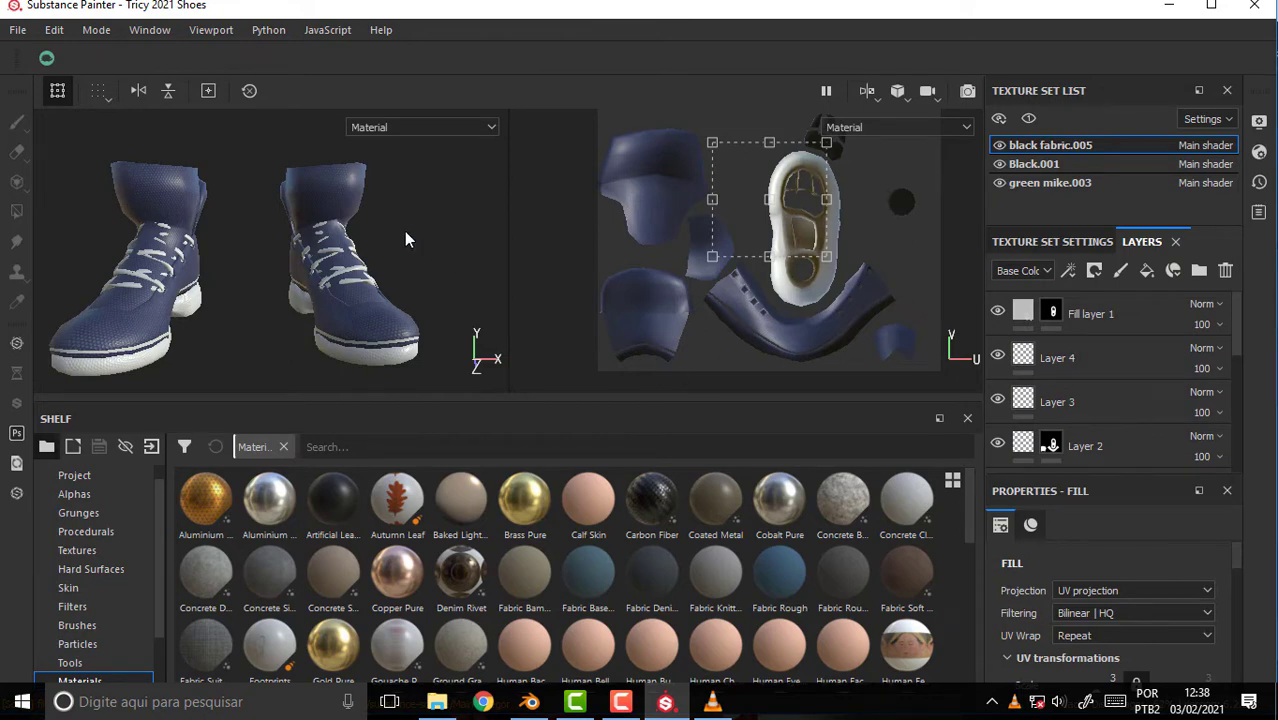
scroll(405, 238, up, 2)
scroll(406, 238, up, 2)
scroll(408, 237, up, 2)
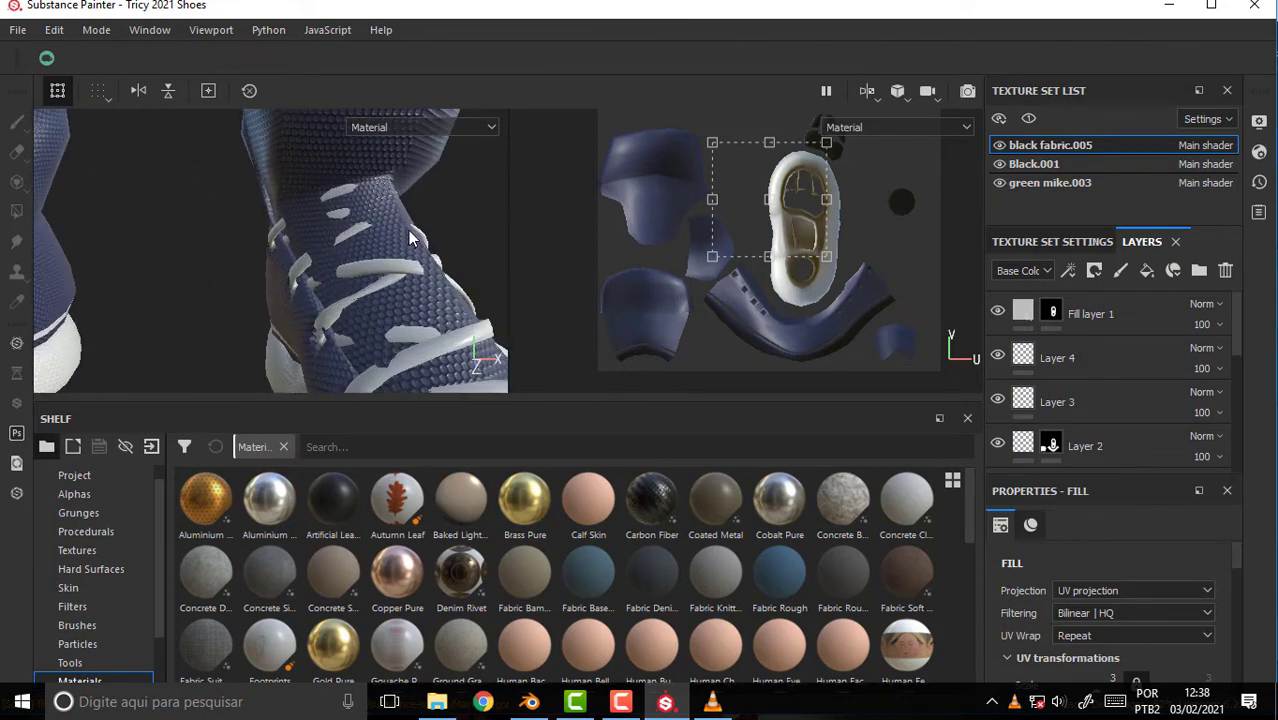
mouse_move(395, 195)
alt+mouse_down()
mouse_move(158, 190)
mouse_move(205, 94)
mouse_move(265, 157)
mouse_move(345, 178)
alt+mouse_up()
scroll(365, 205, down, 3)
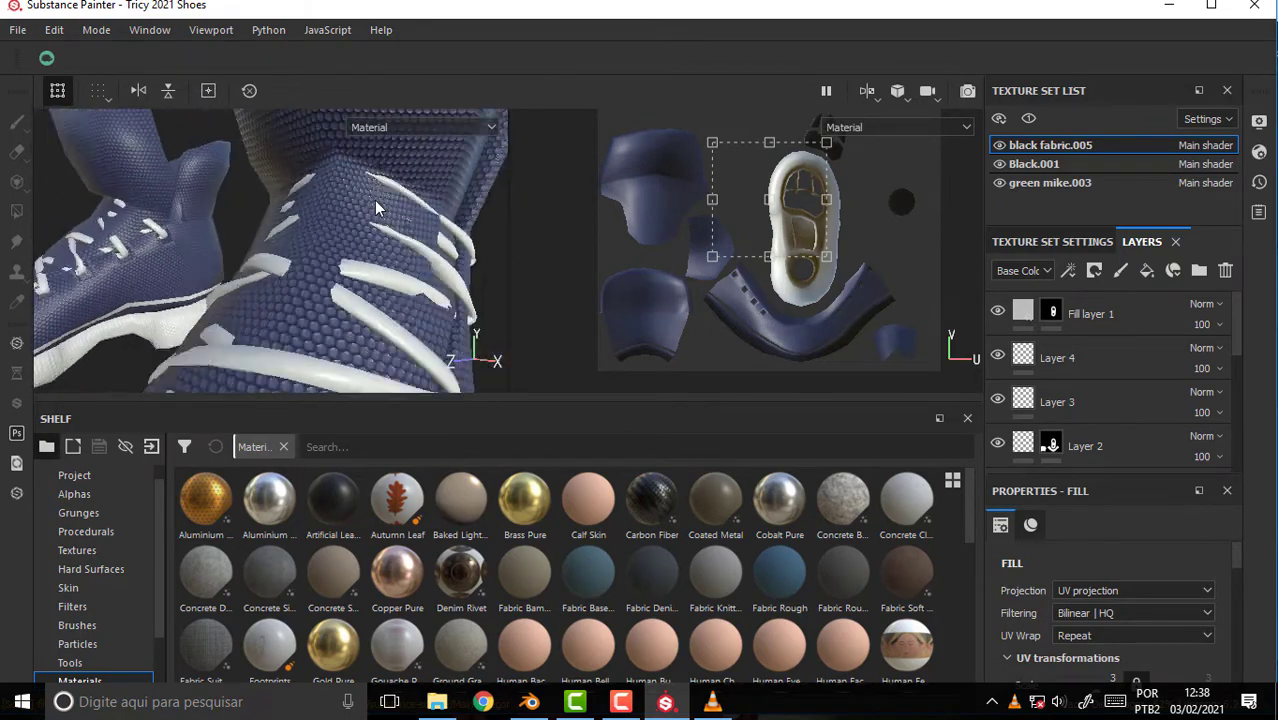
scroll(365, 205, down, 2)
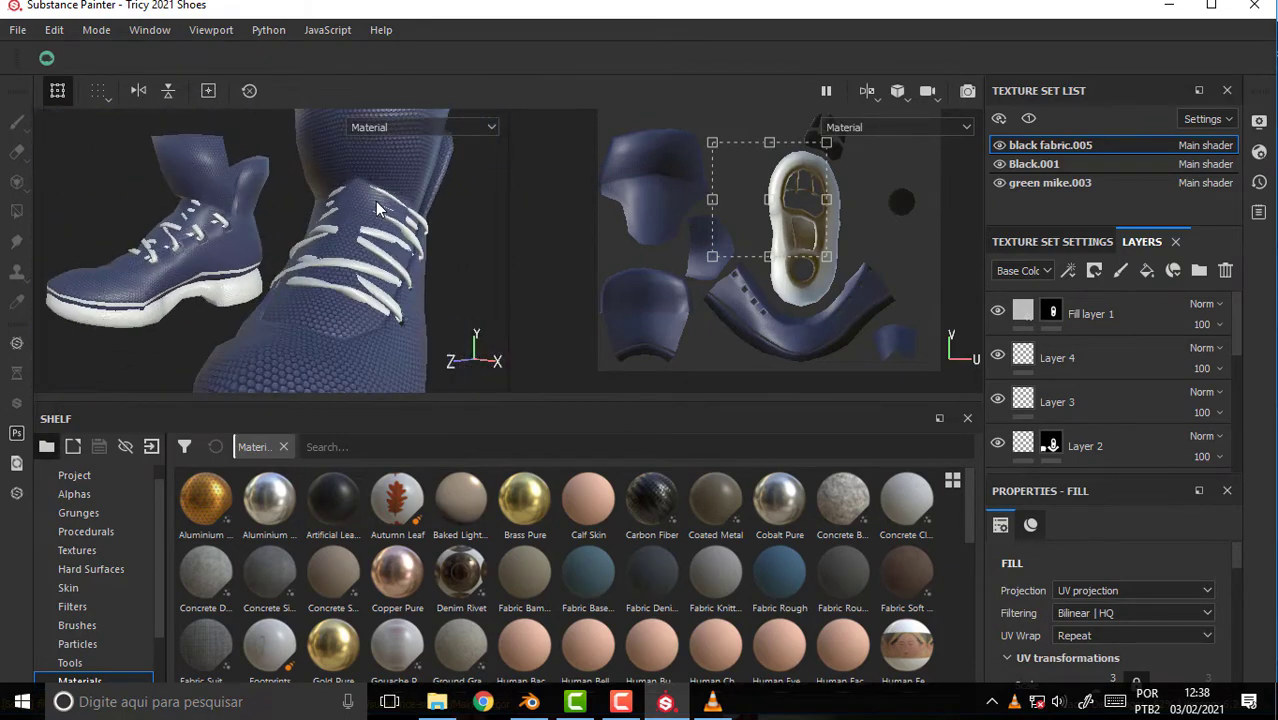
Switch to the green mike.003 lace texture set and open the Export textures dialog.
click(1035, 183)
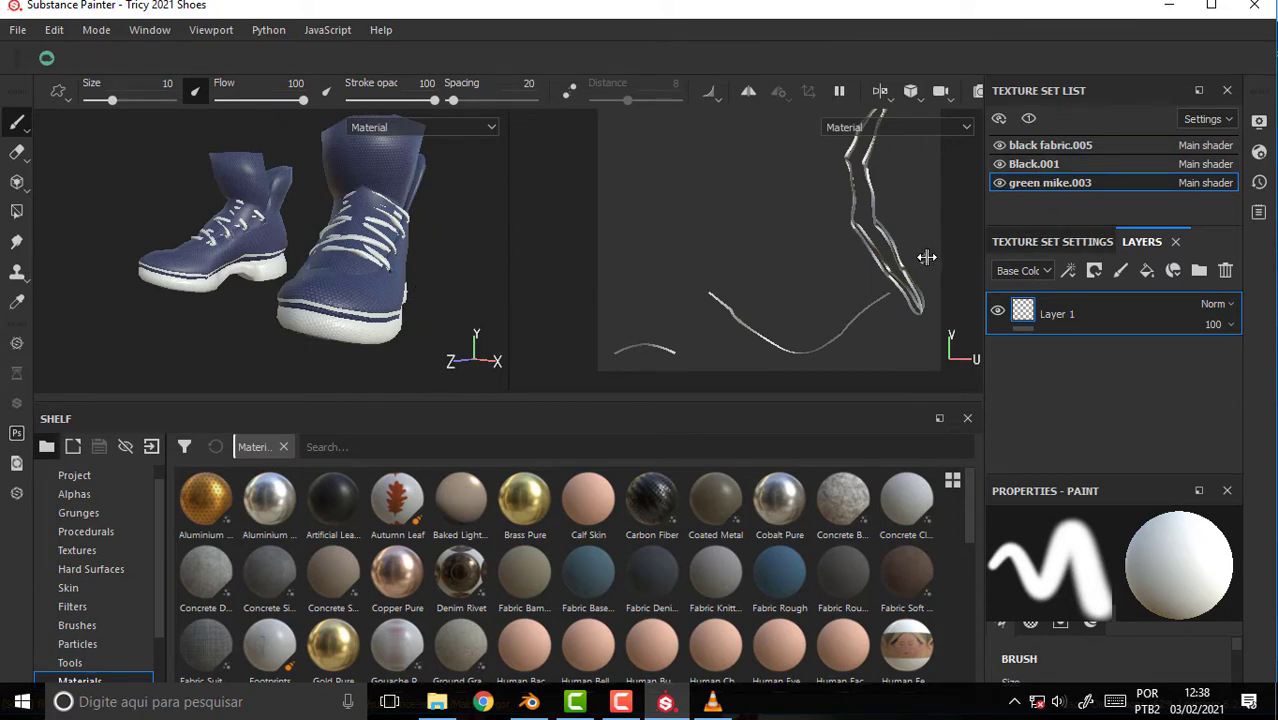
click(18, 30)
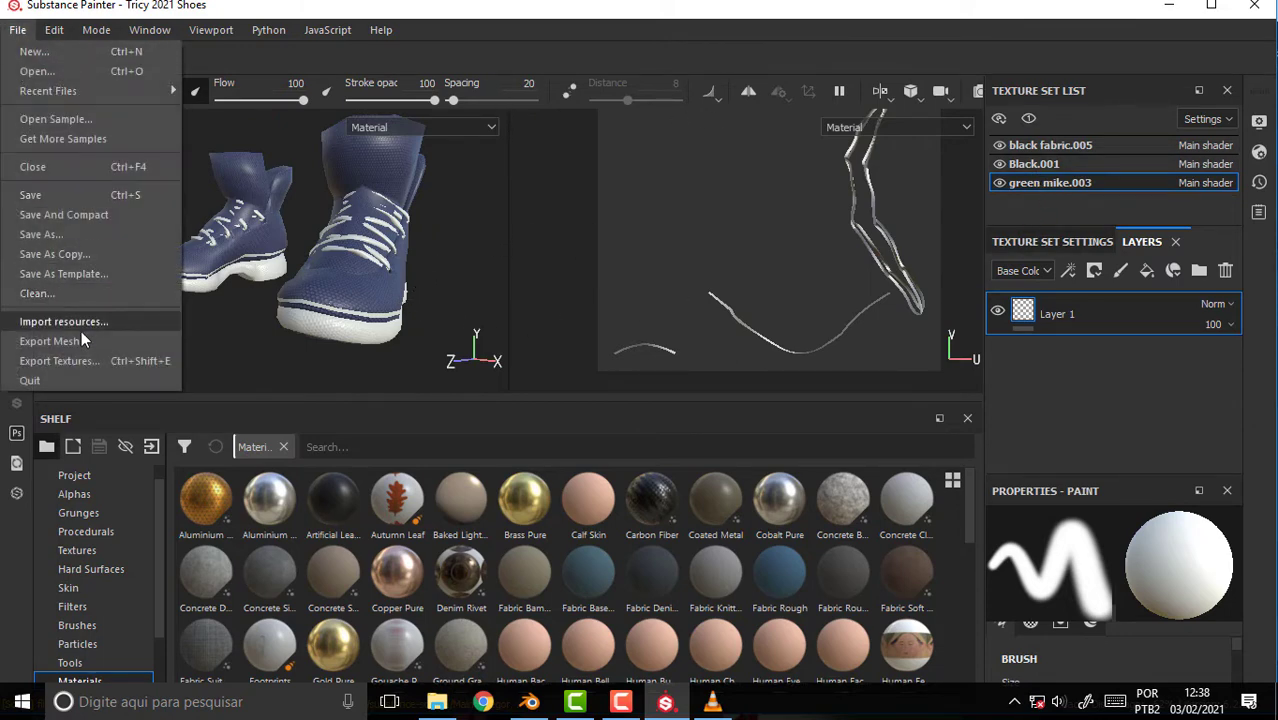
click(60, 360)
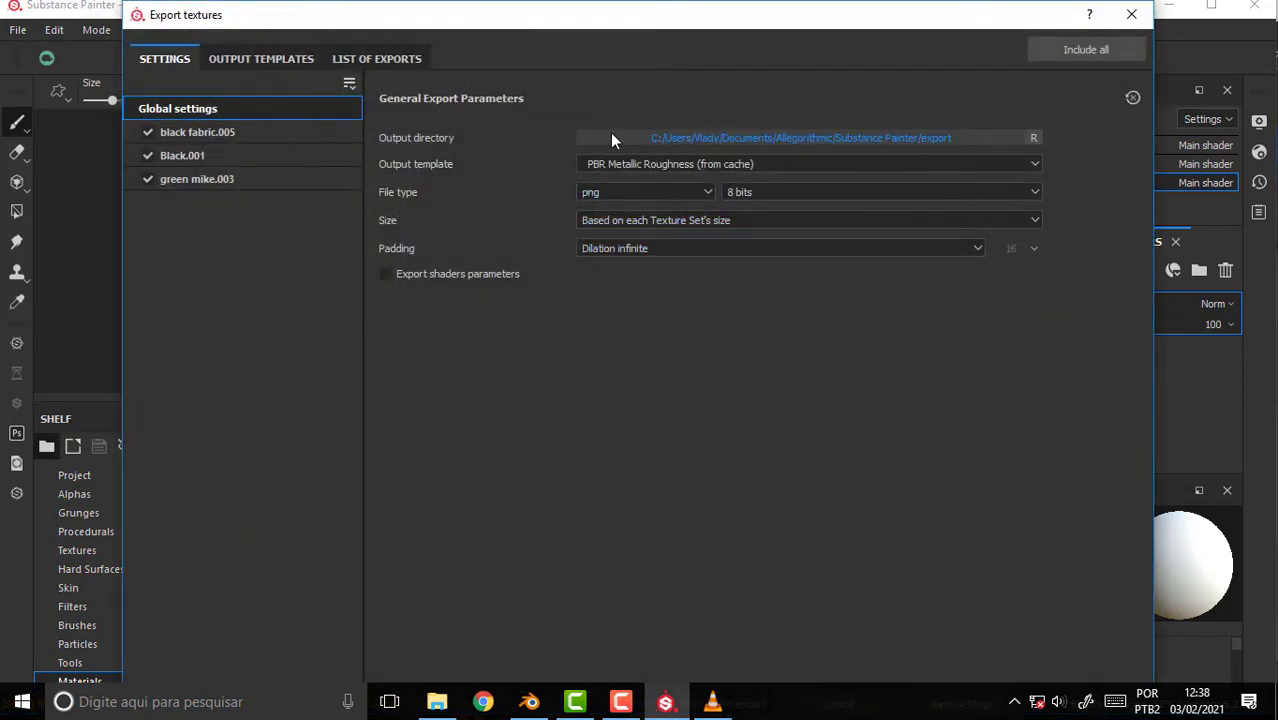
Keep the export folder, set padding to Dilation + diffusion, exclude Black.001, and close the dialog.
click(1032, 138)
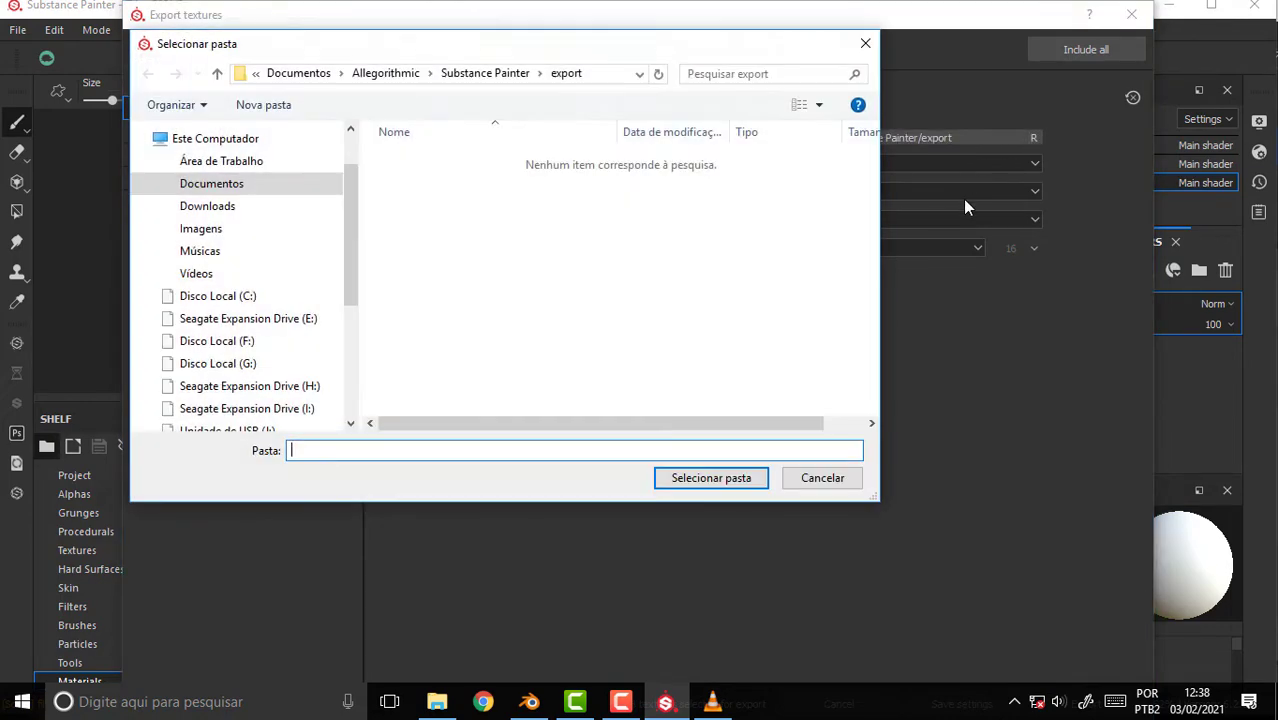
click(824, 478)
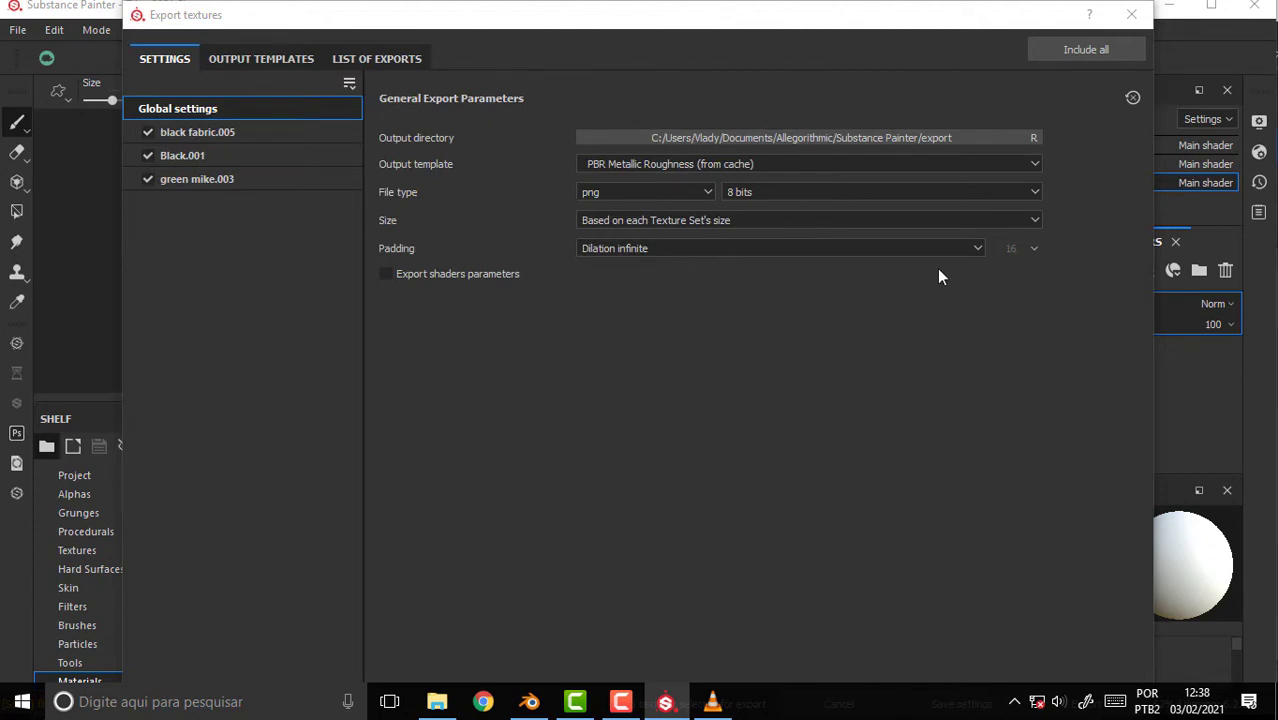
click(977, 248)
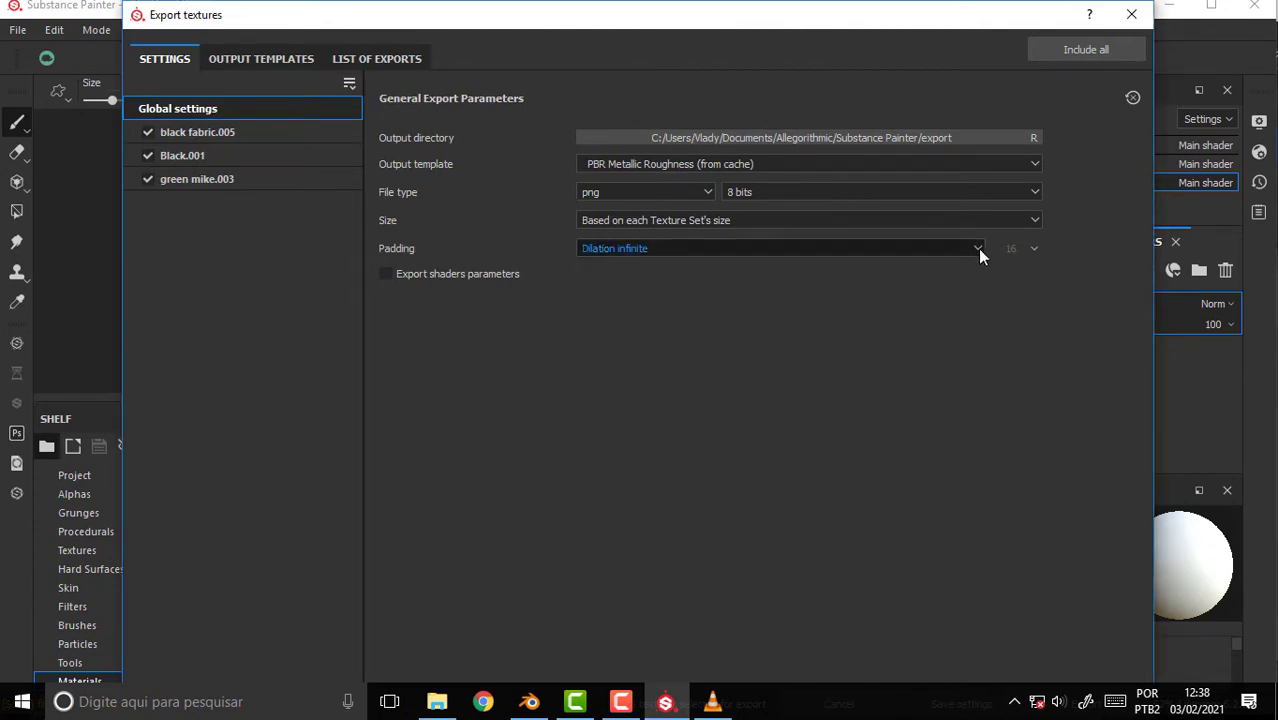
click(657, 314)
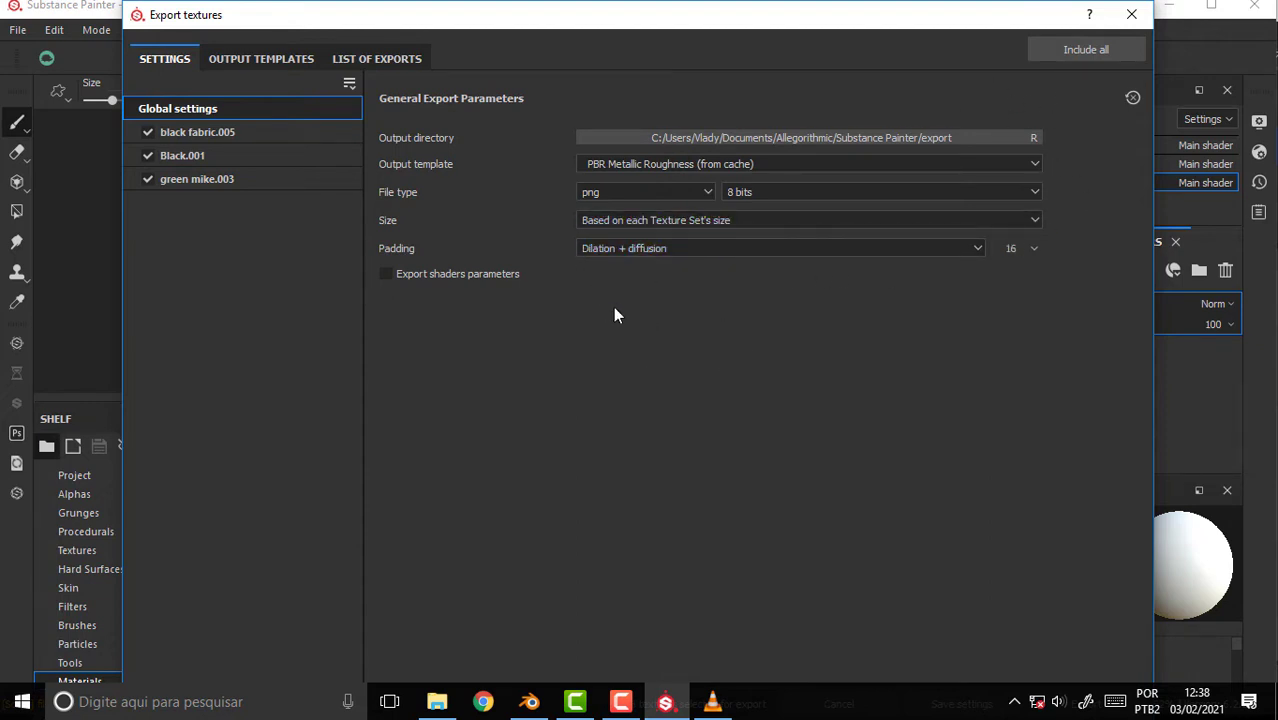
click(148, 156)
click(1132, 16)
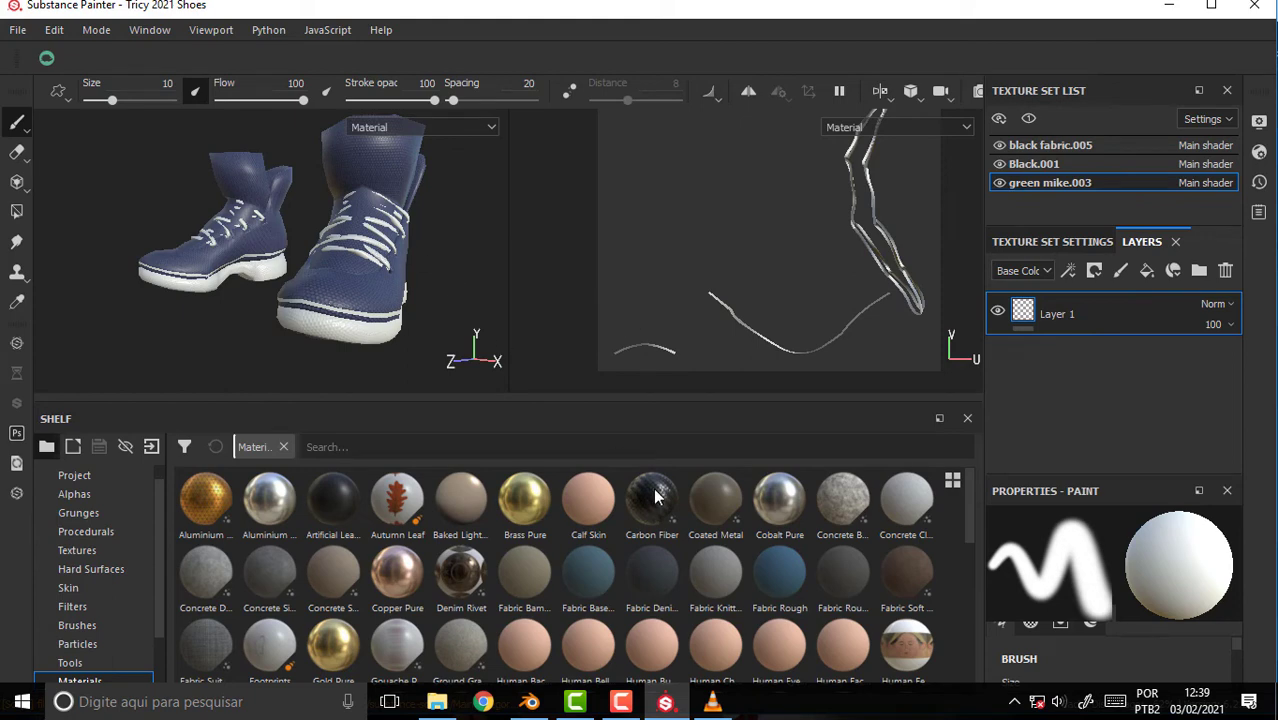
mouse_move(529, 702)
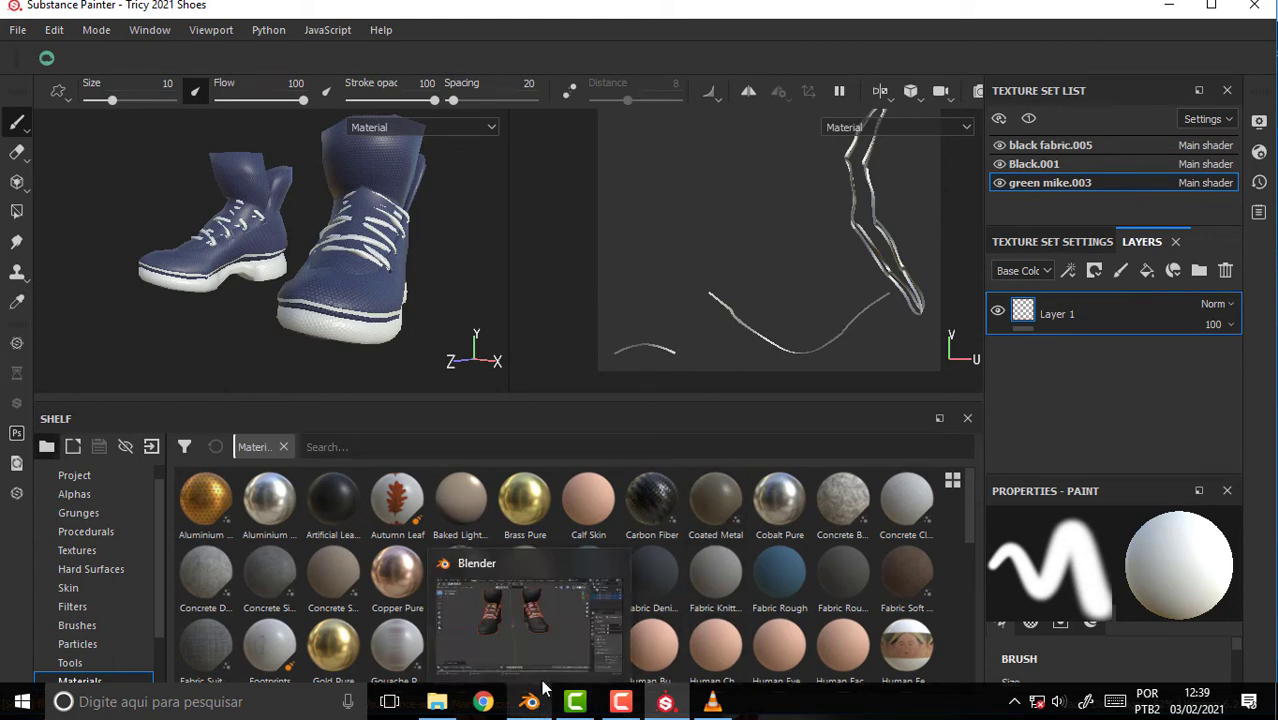
In Blender's Shading workspace, select the sneaker to show its black fabric.005 material.
click(543, 688)
mouse_move(793, 317)
middle_down()
mouse_move(658, 318)
mouse_move(753, 297)
middle_up()
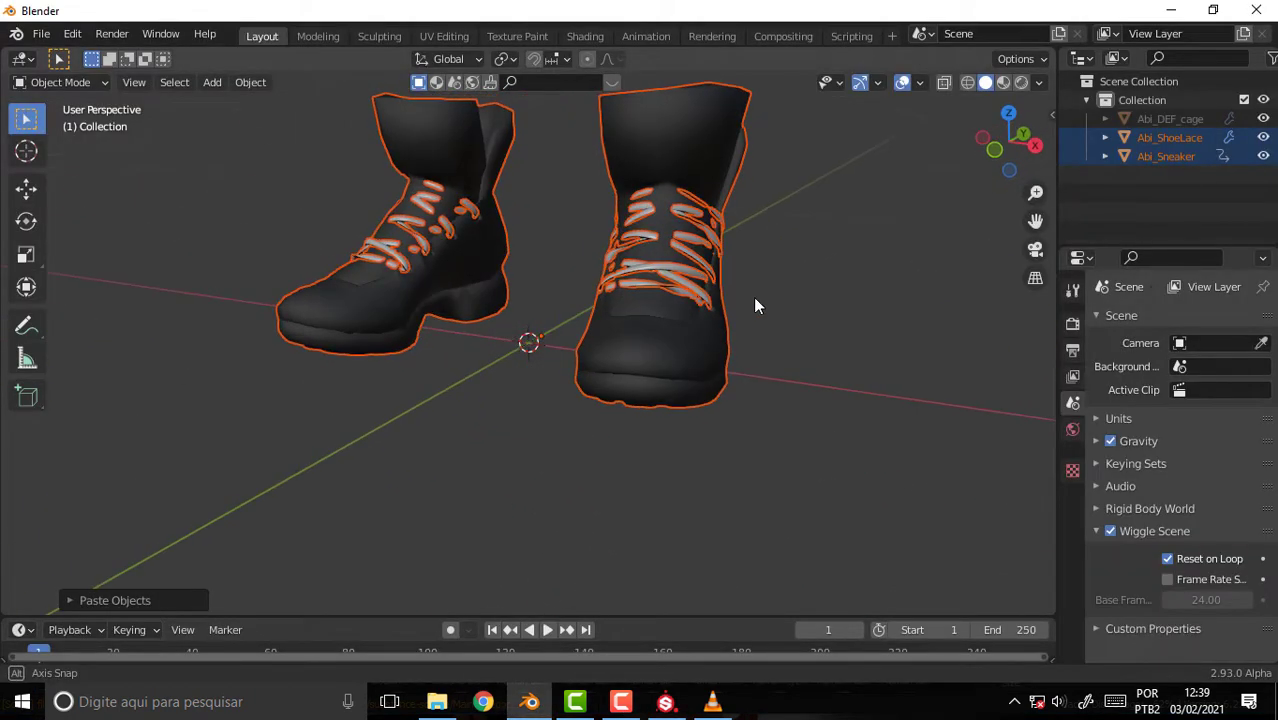
click(585, 36)
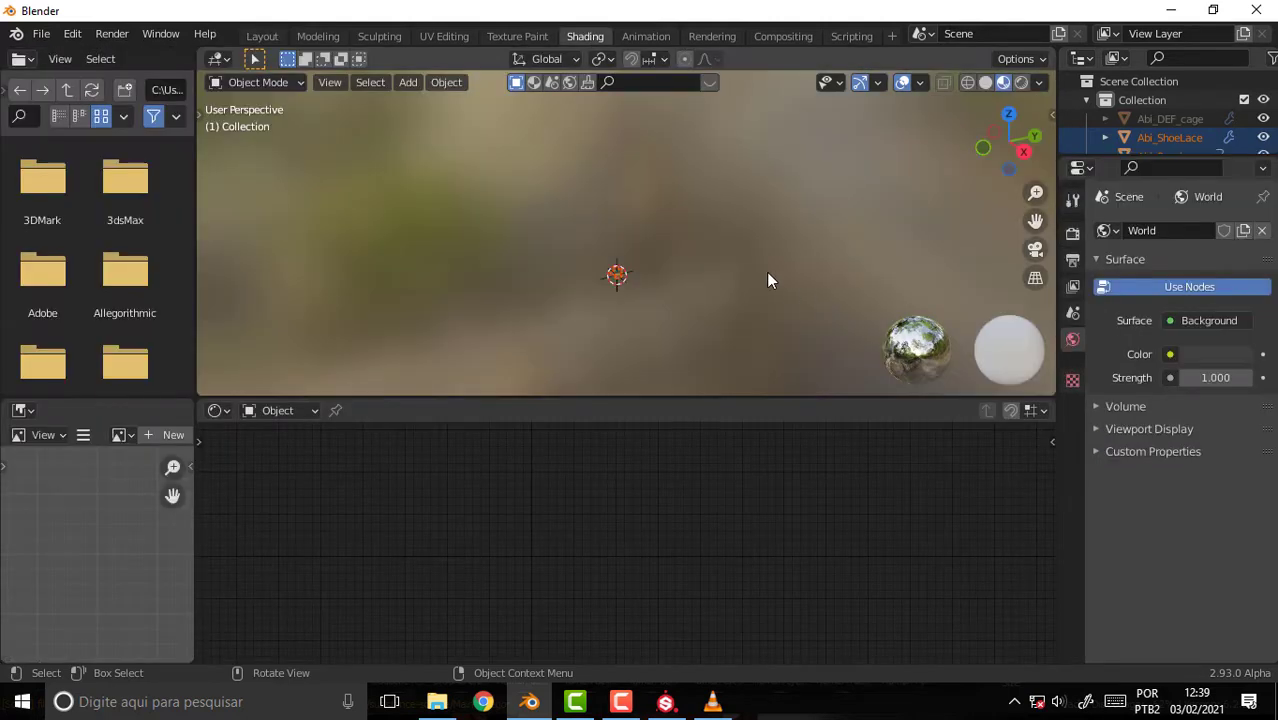
drag(1035, 220, 1065, 60)
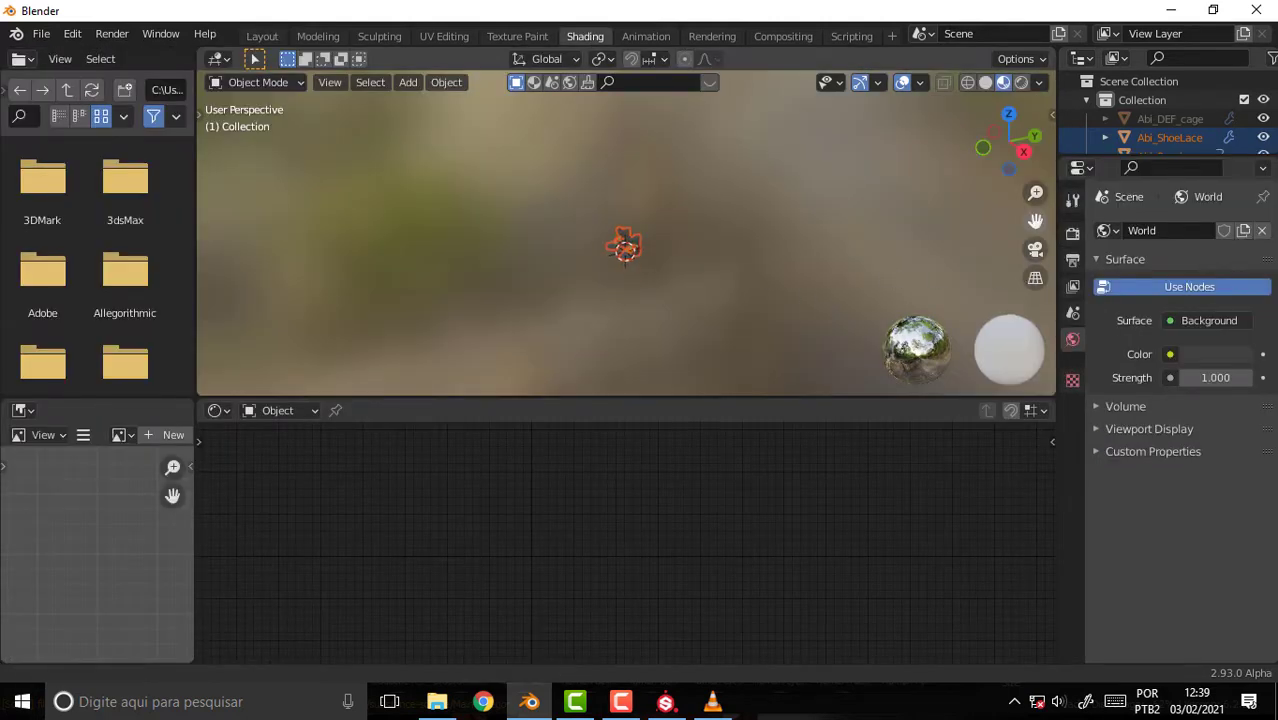
shift+middle_drag(833, 250, 811, 164)
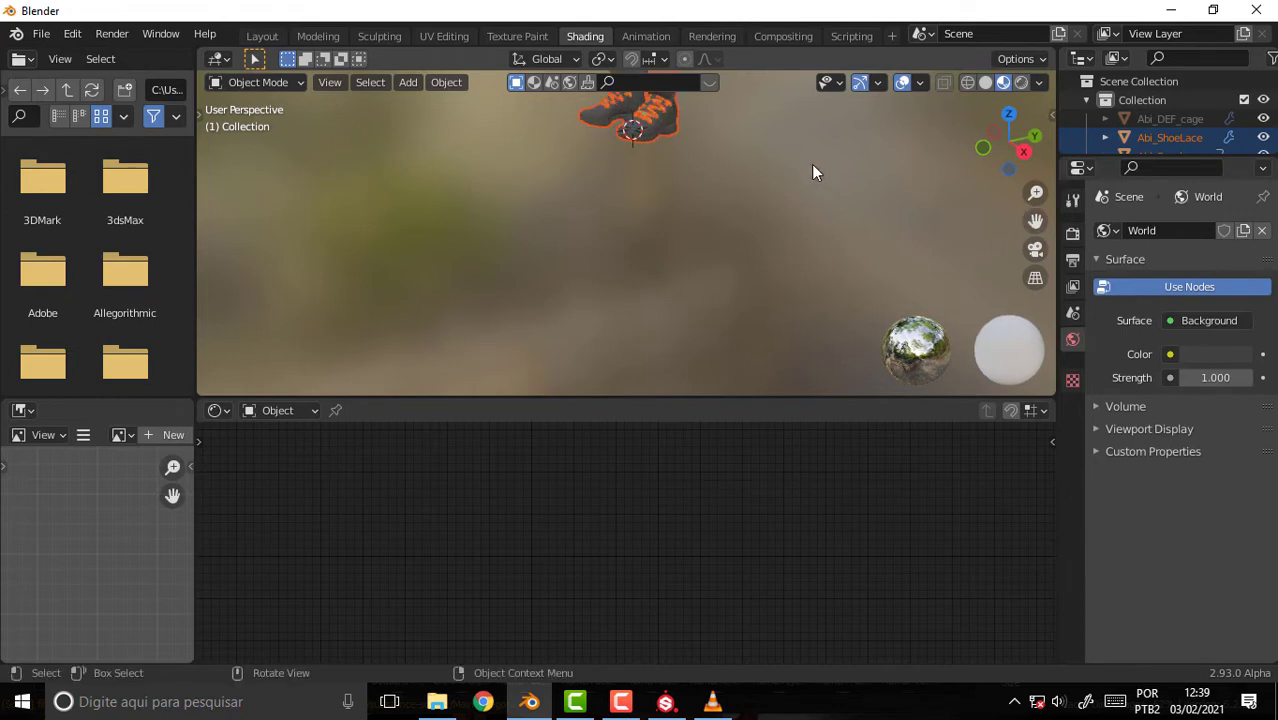
drag(1045, 218, 1045, 370)
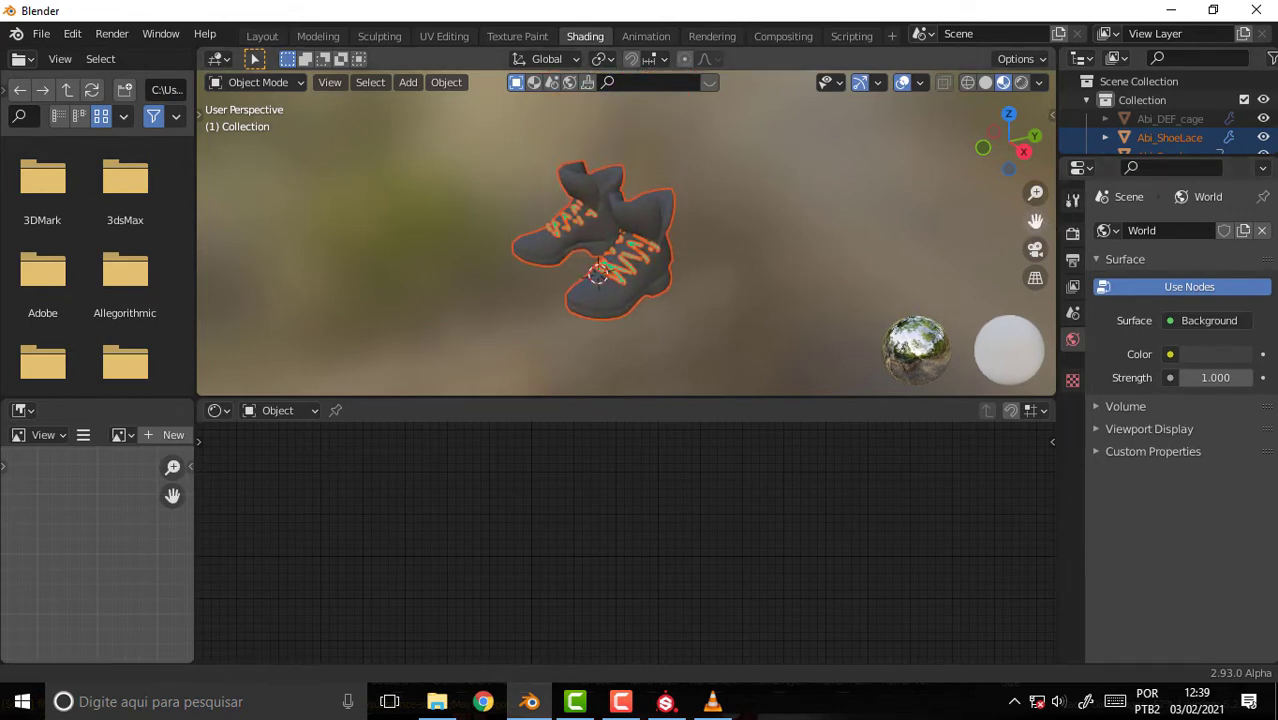
scroll(857, 195, up, 2)
click(664, 173)
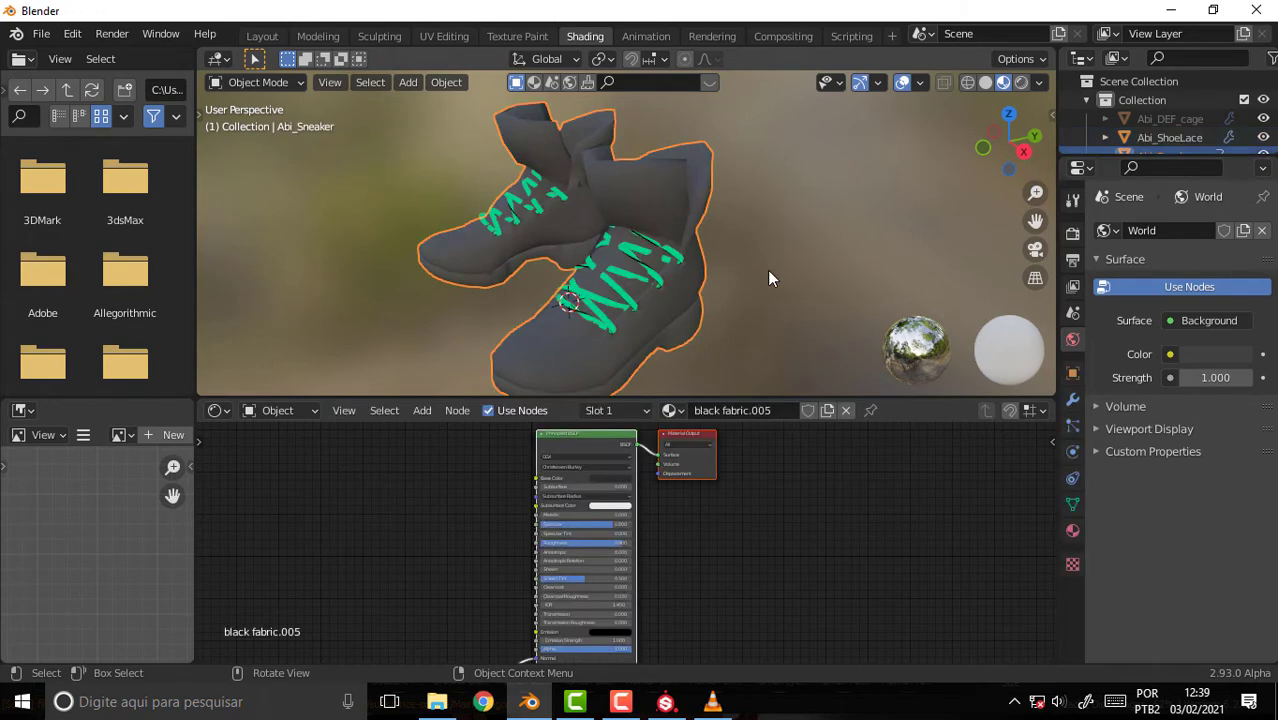
click(1073, 532)
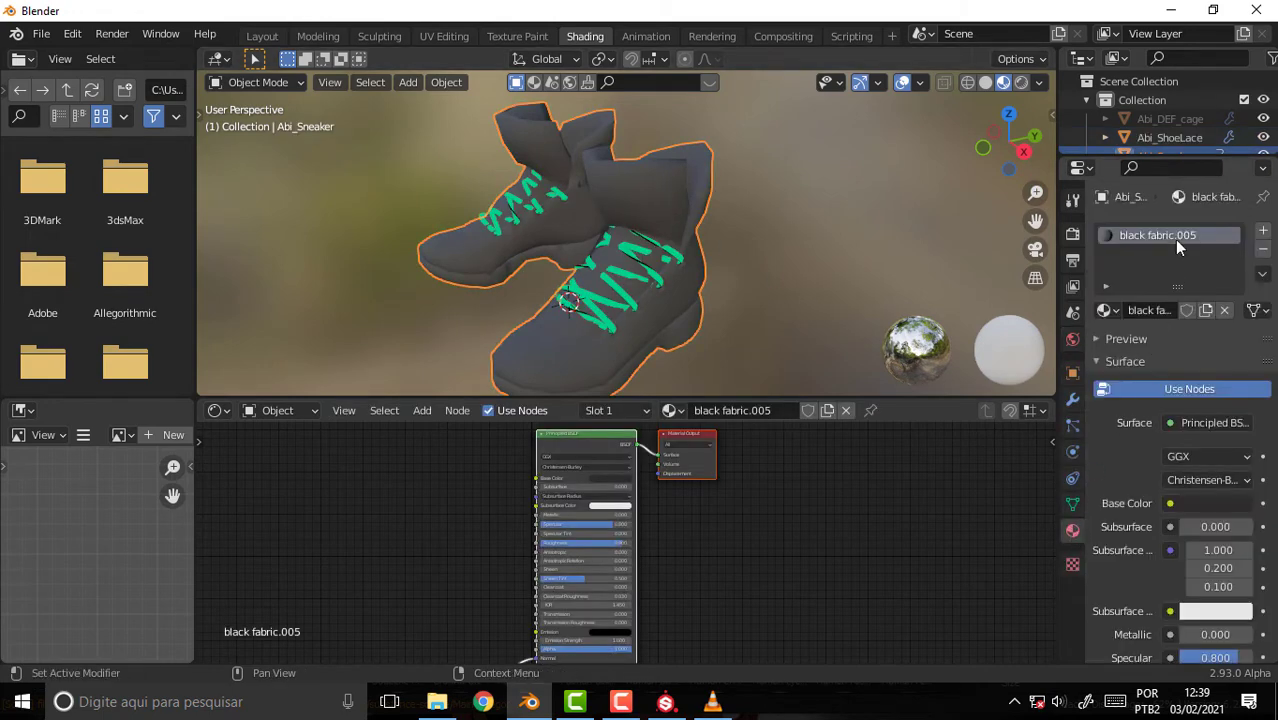
Delete the small node feeding the Principled shader and select the Principled BSDF node.
scroll(703, 519, down, 1)
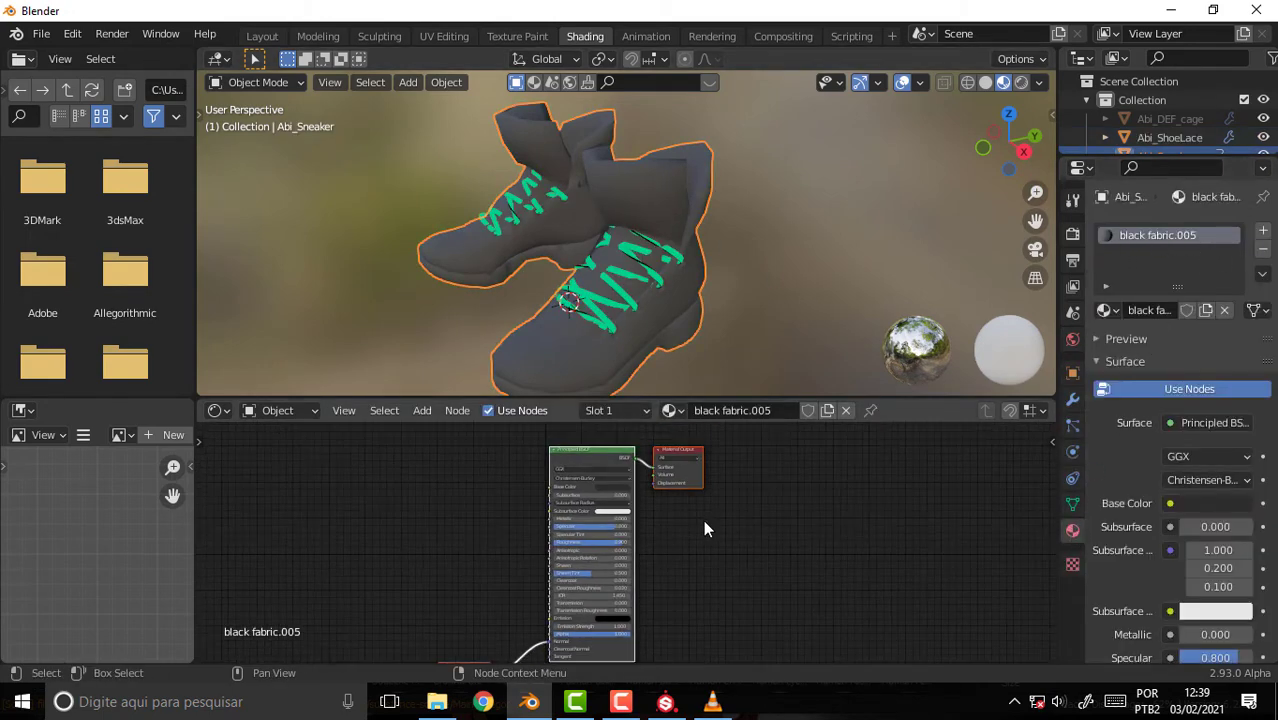
scroll(703, 520, down, 1)
middle_drag(763, 522, 870, 517)
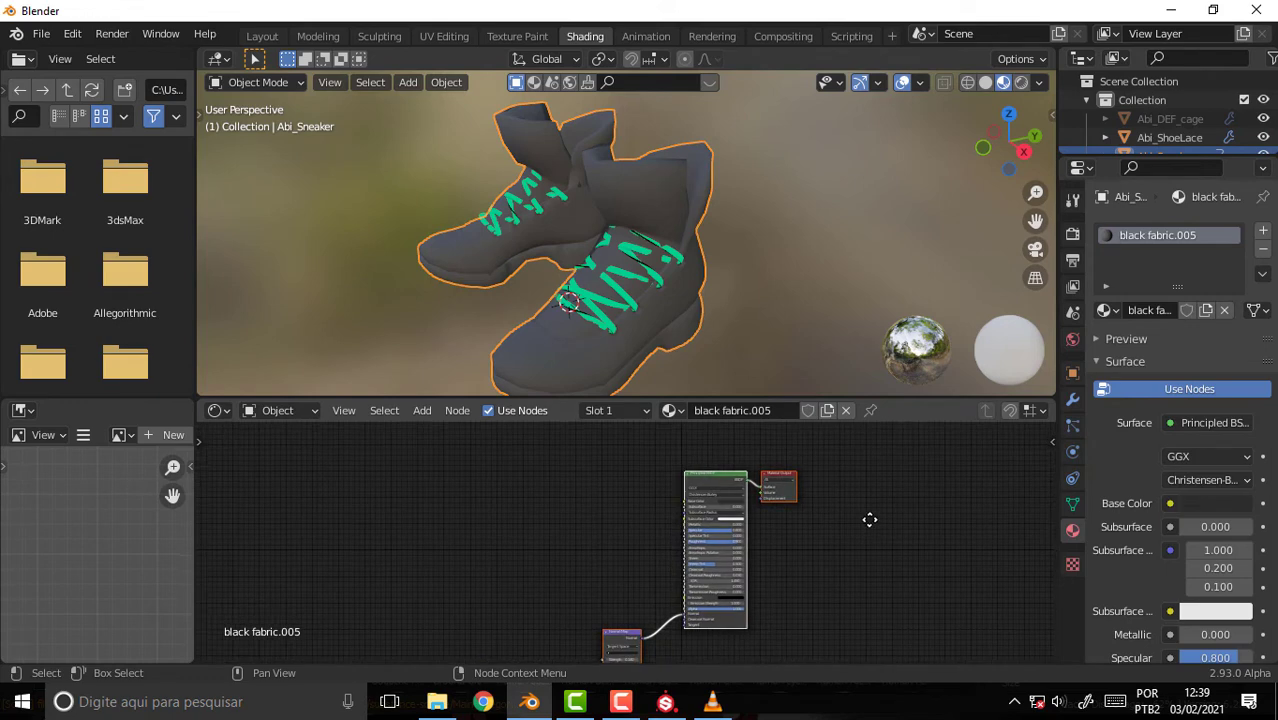
click(615, 636)
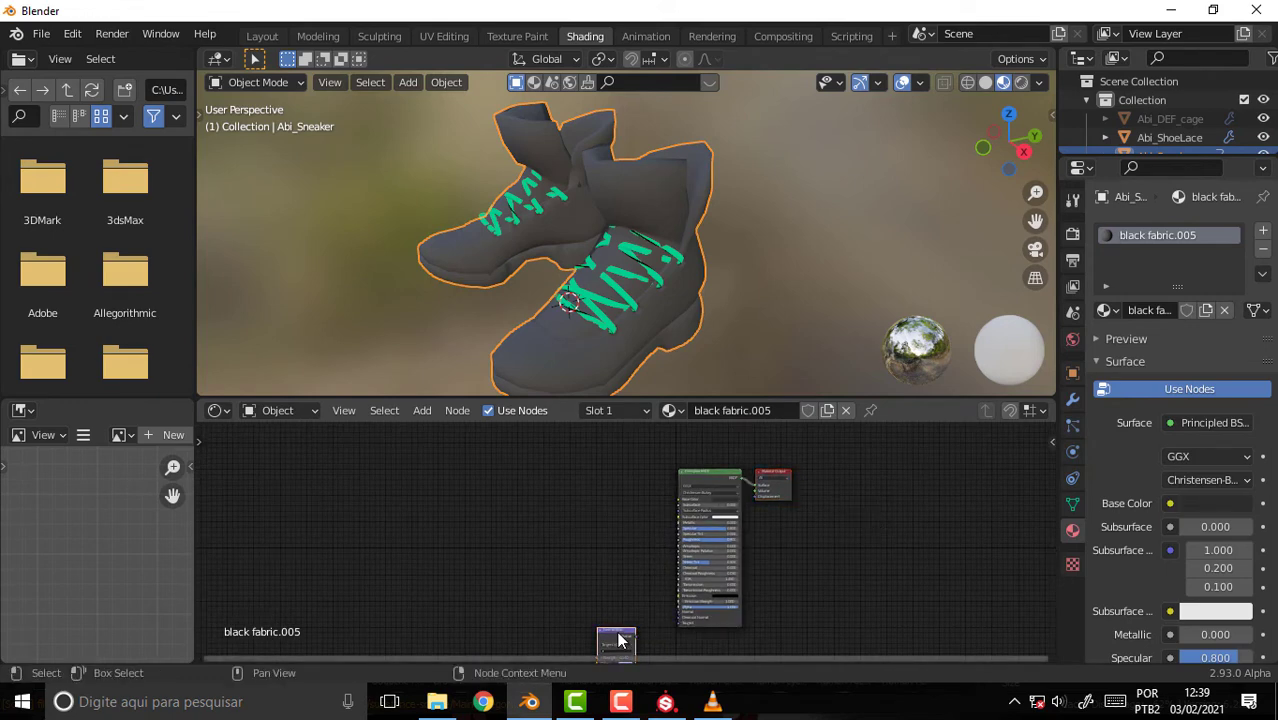
key(x)
click(73, 34)
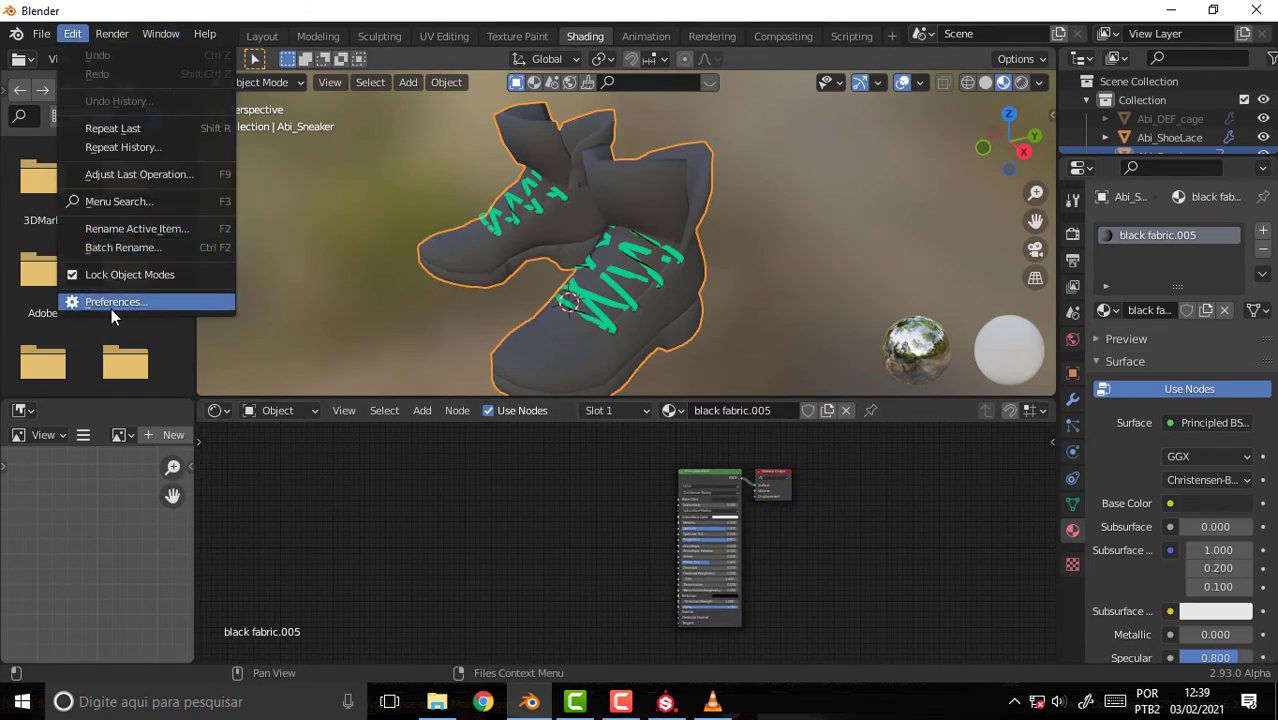
click(710, 475)
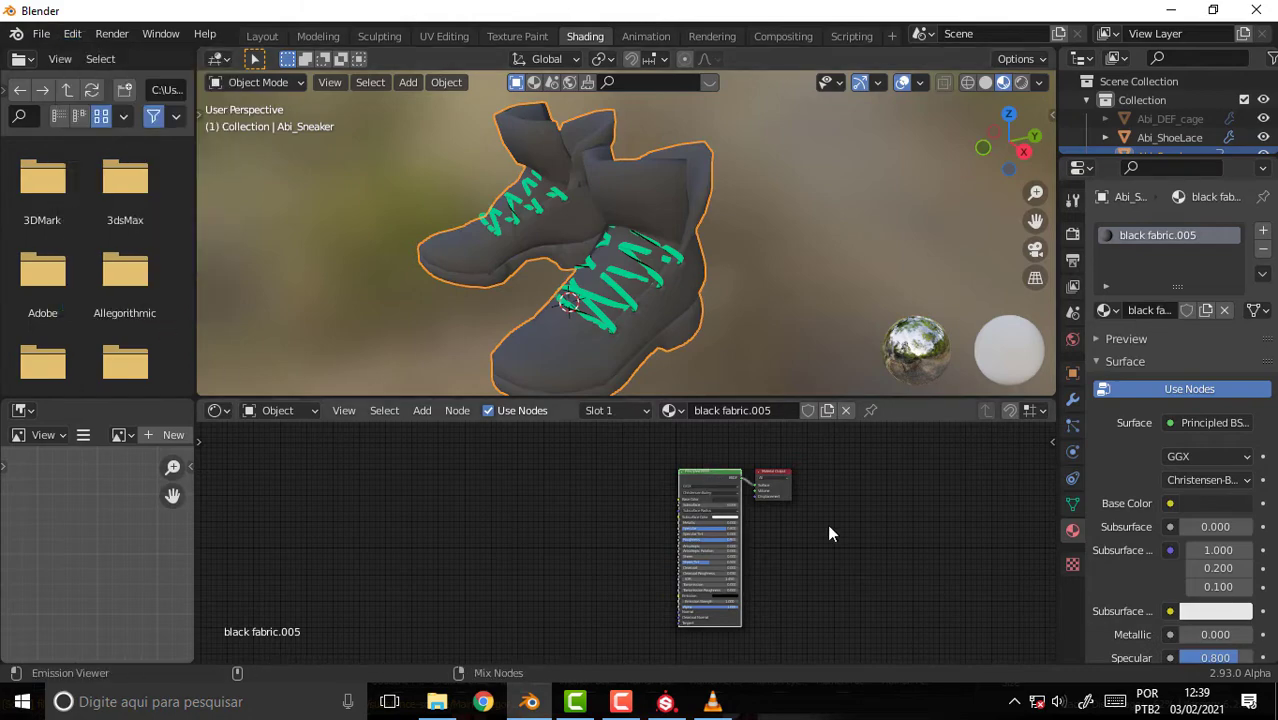
Start Principled texture setup with Ctrl+Shift+T and browse to C:\trabalho\what\women\Women Azora.
key(ctrl+shift+t)
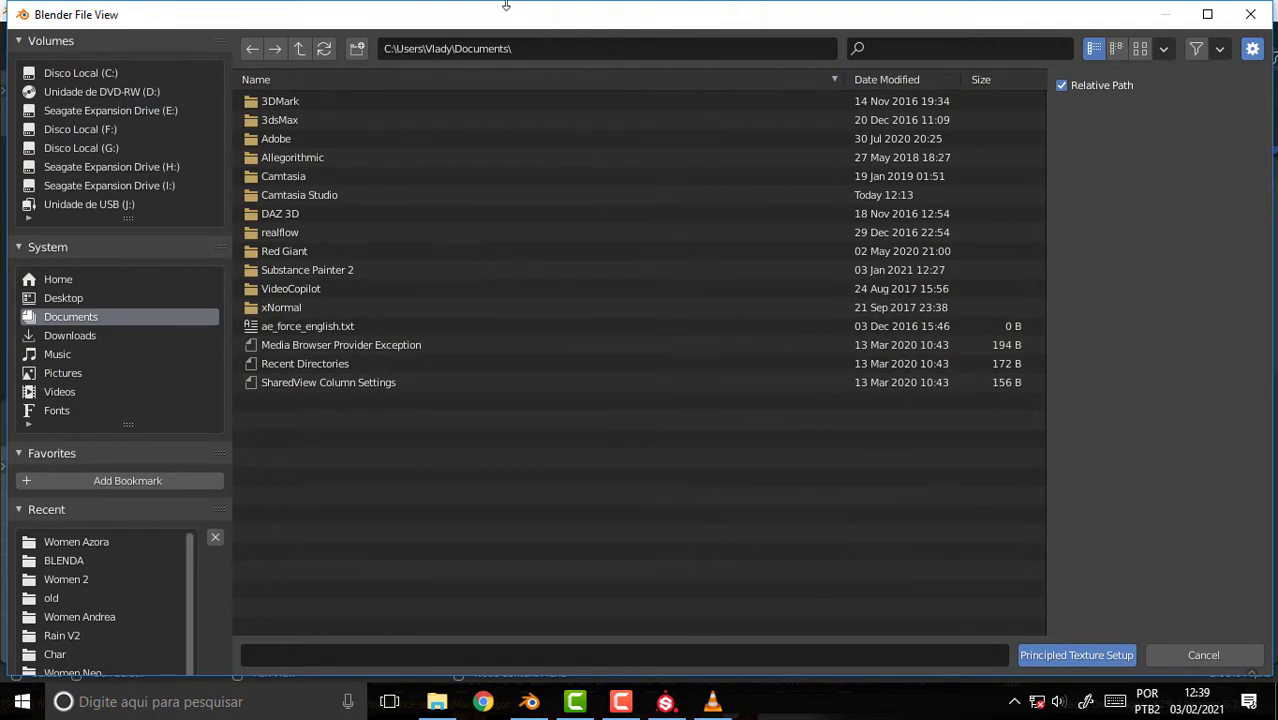
click(298, 49)
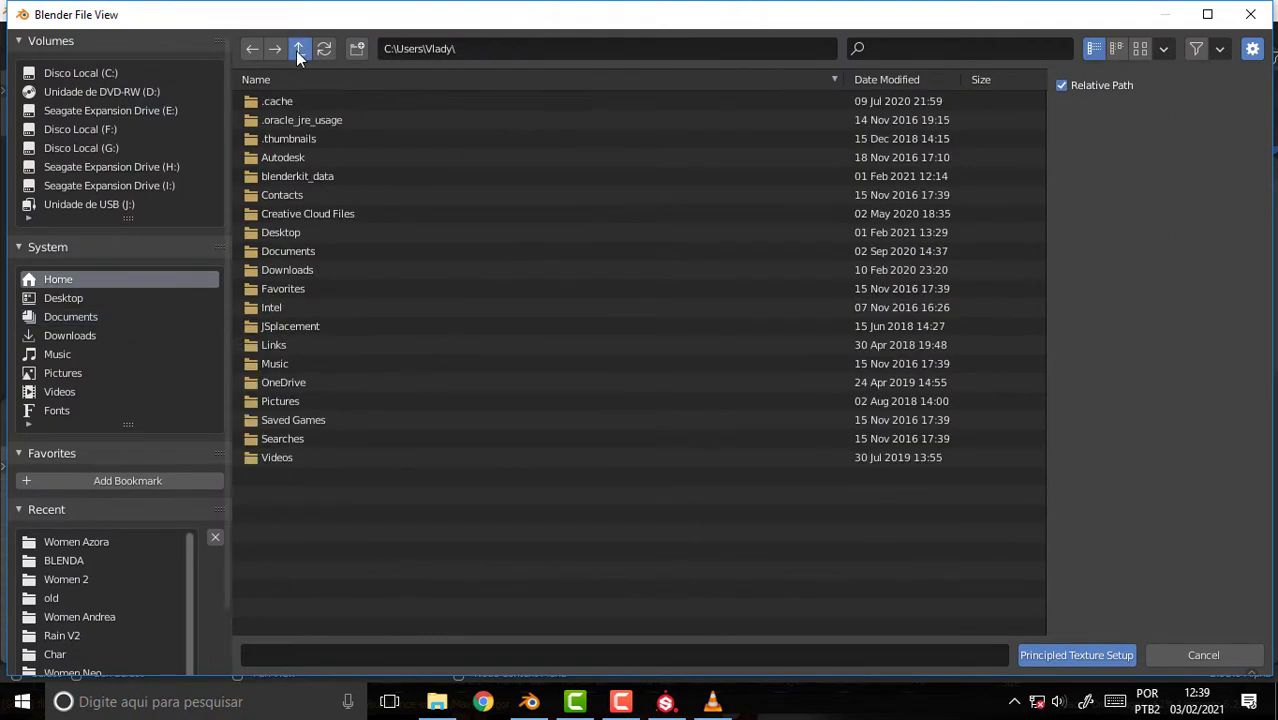
click(298, 49)
click(298, 49)
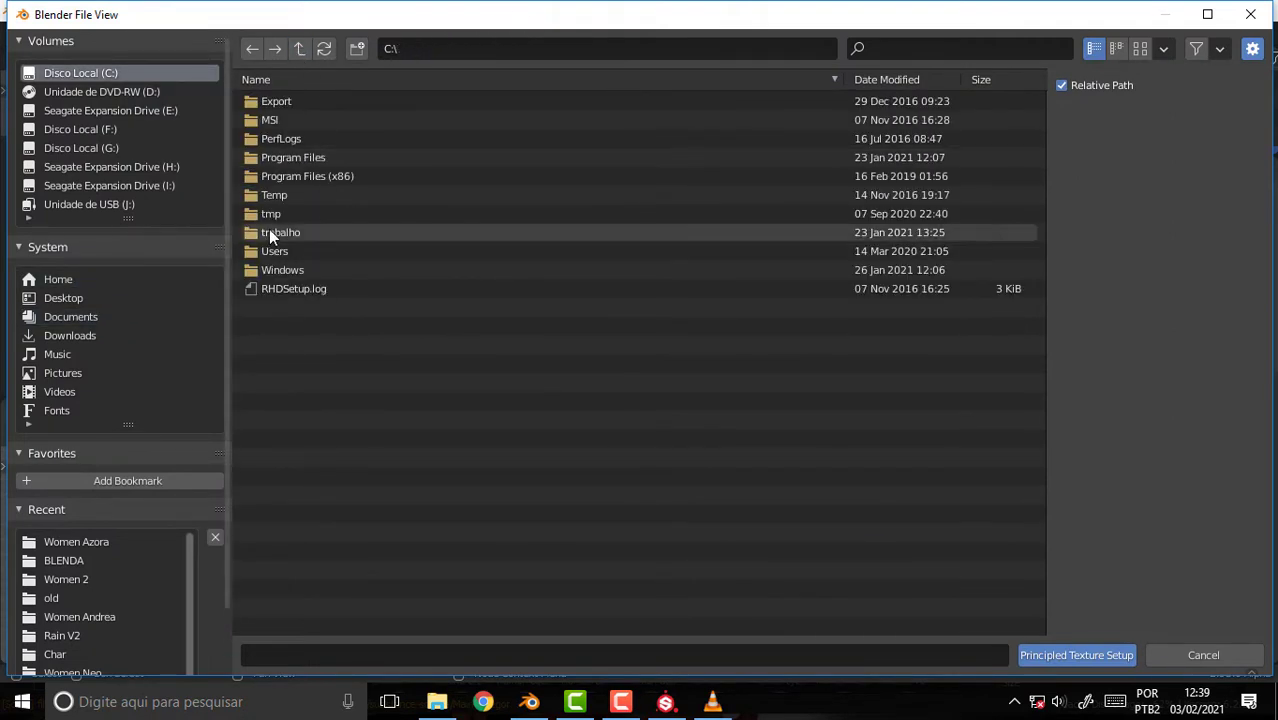
double_click(270, 232)
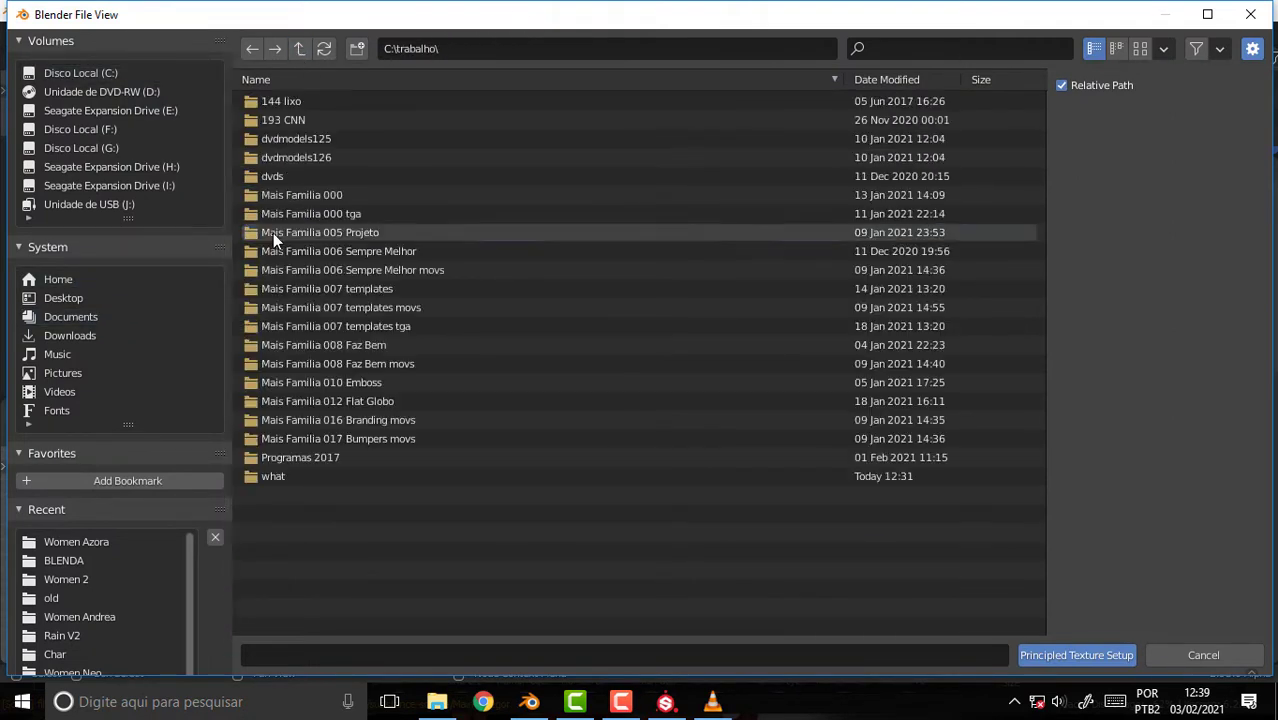
double_click(268, 476)
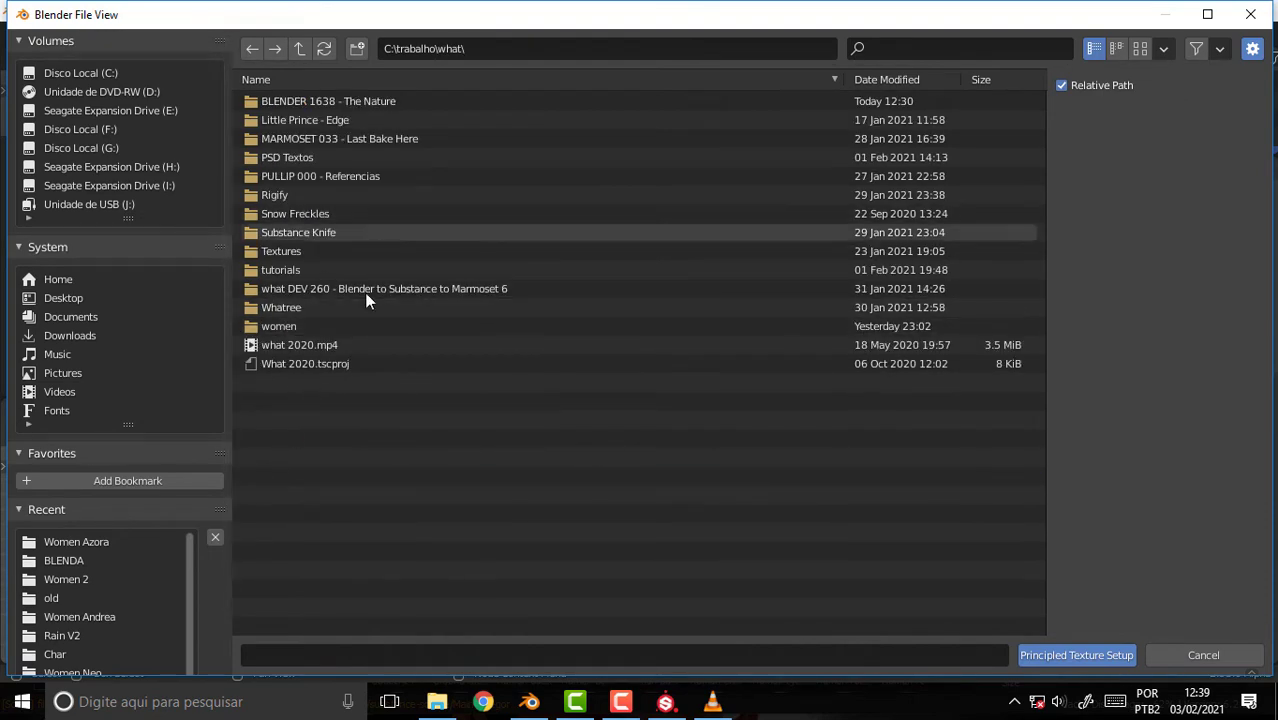
double_click(267, 326)
double_click(286, 425)
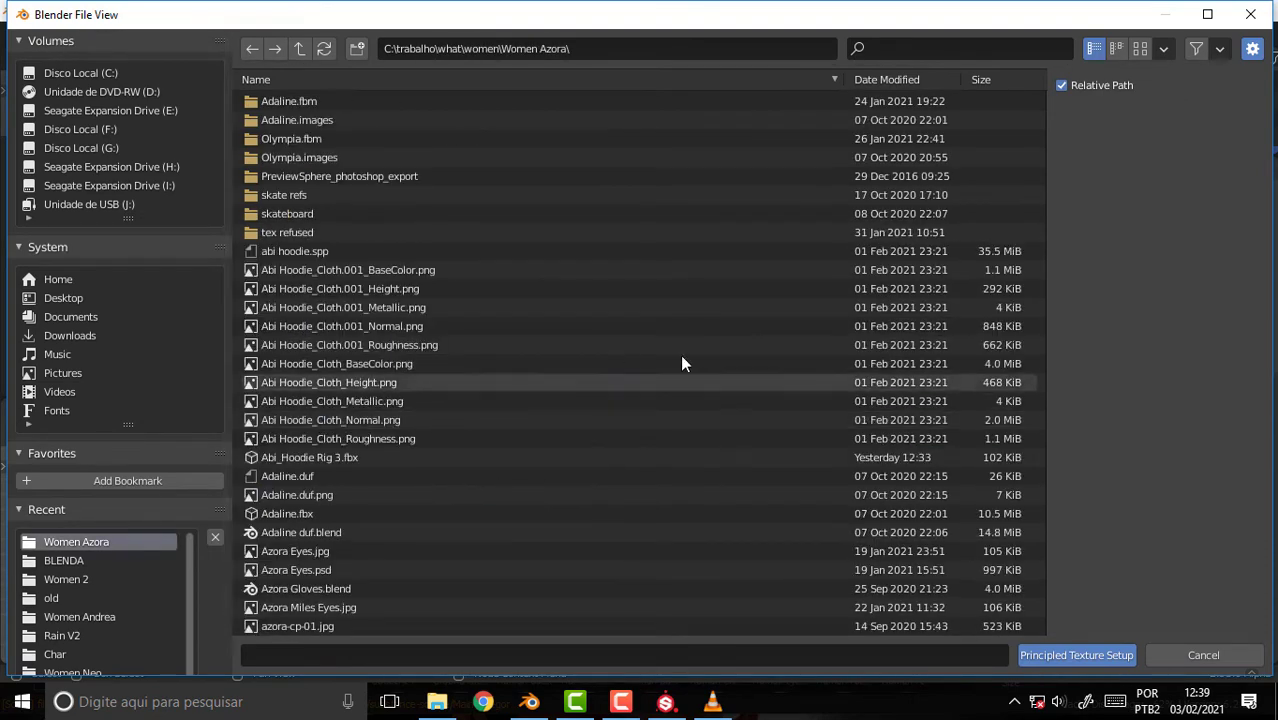
Select the five boots black fabric.005 maps, BaseColor through Roughness, and apply them to the shader.
drag(1043, 175, 1054, 655)
scroll(663, 457, up, 5)
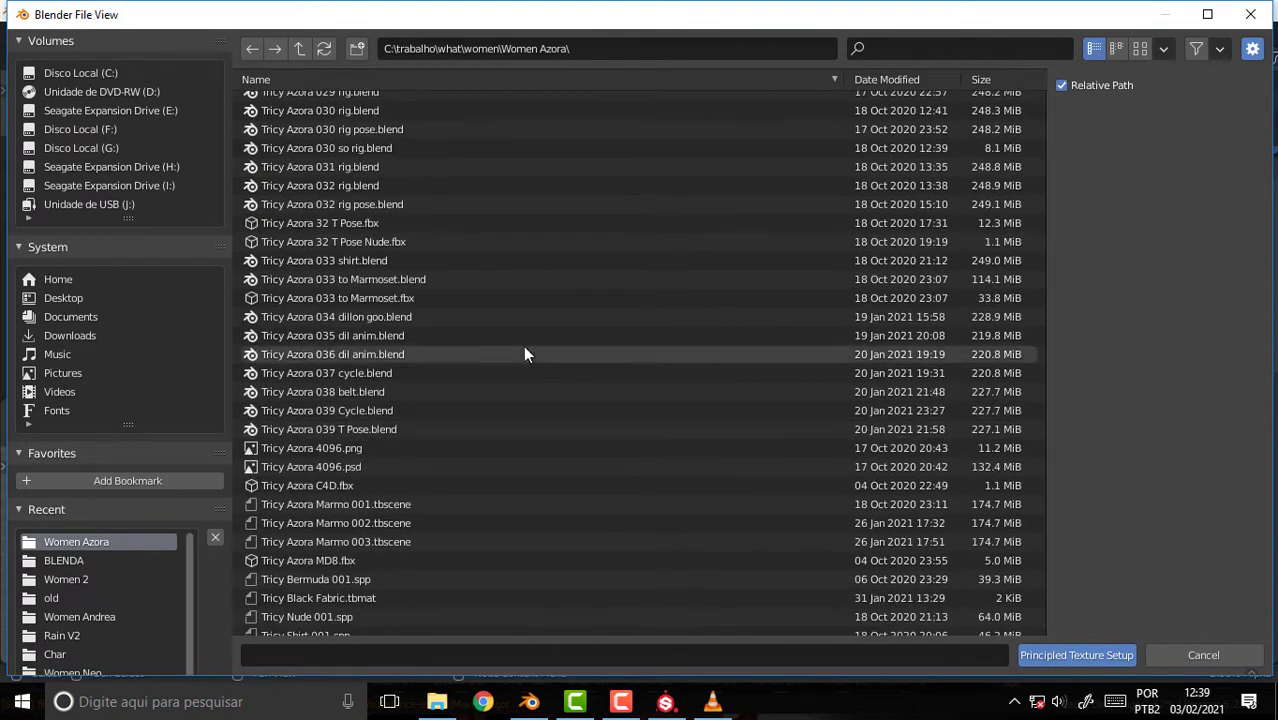
scroll(511, 337, up, 2)
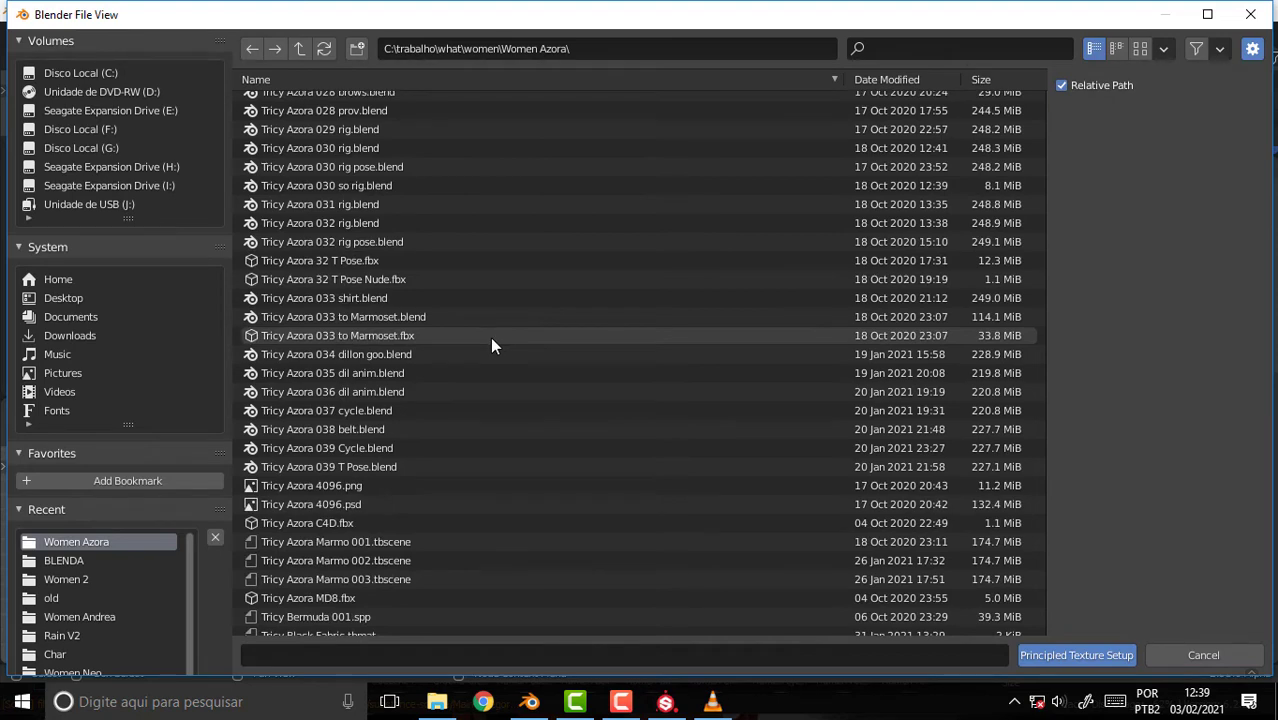
scroll(490, 337, up, 4)
scroll(479, 334, up, 4)
scroll(478, 332, up, 4)
scroll(489, 324, up, 3)
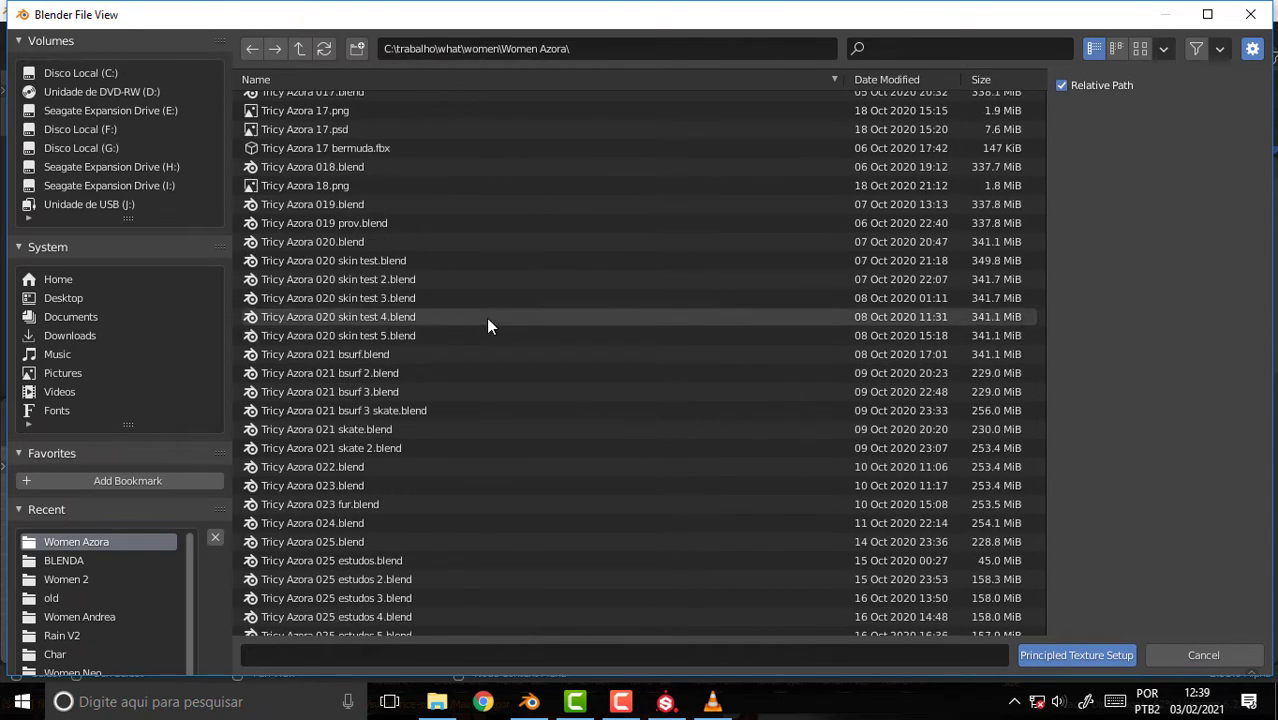
scroll(486, 318, up, 4)
scroll(479, 314, up, 4)
scroll(480, 312, up, 4)
scroll(478, 311, up, 4)
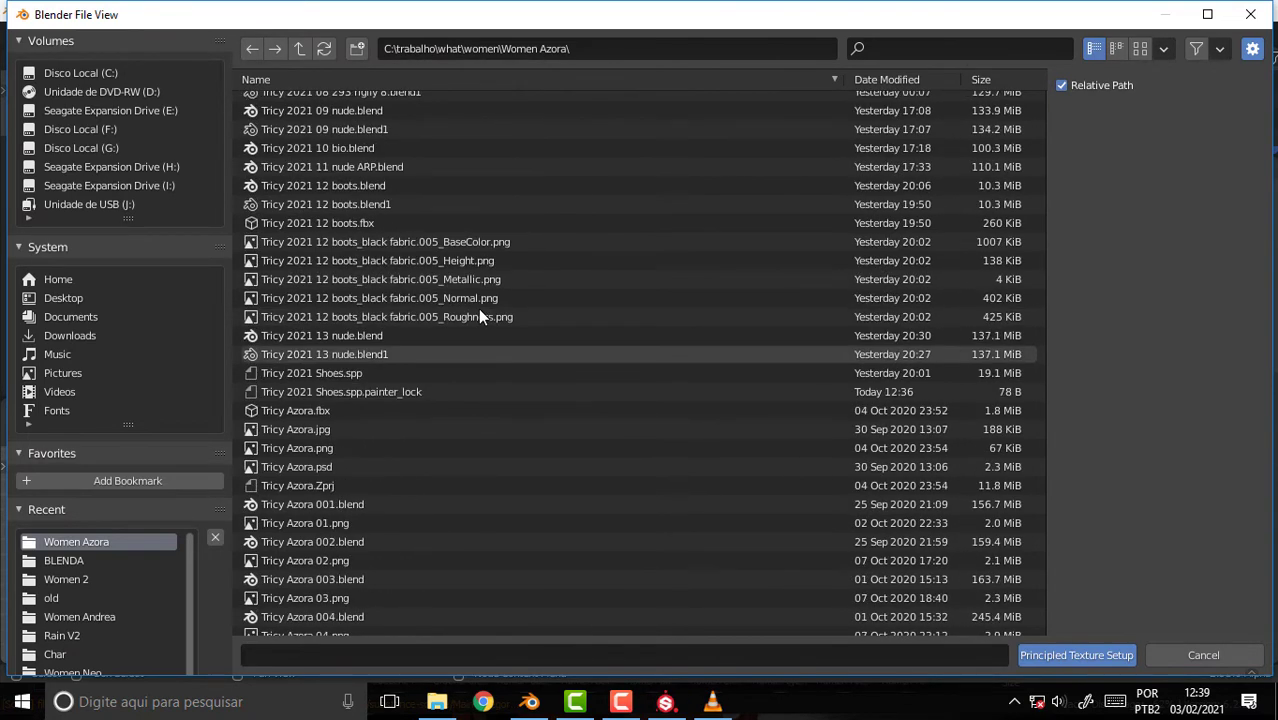
click(330, 243)
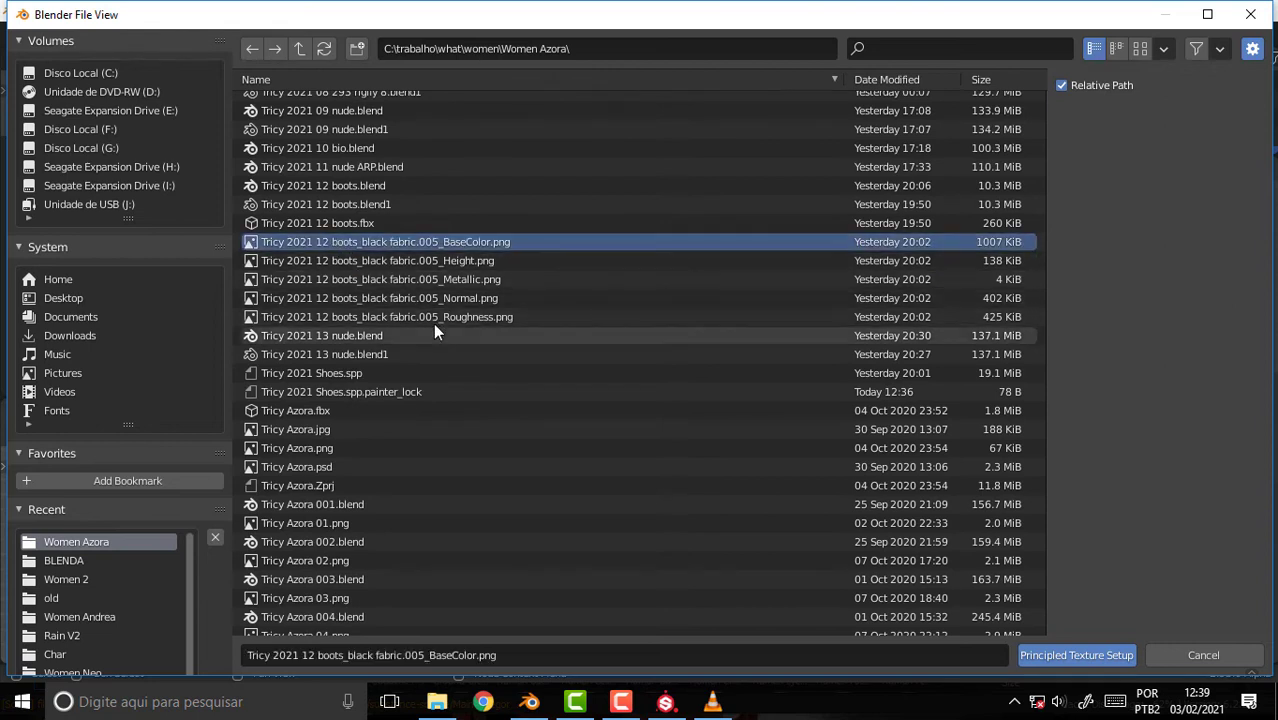
shift+click(402, 316)
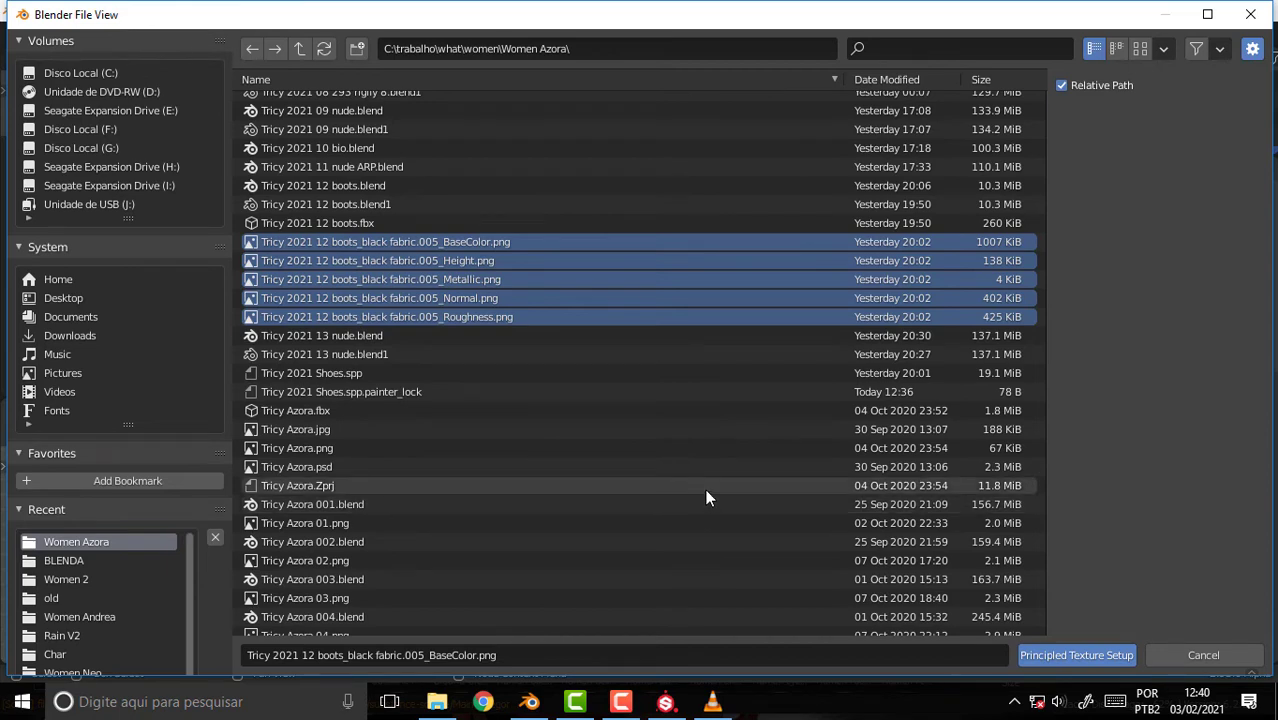
click(1089, 652)
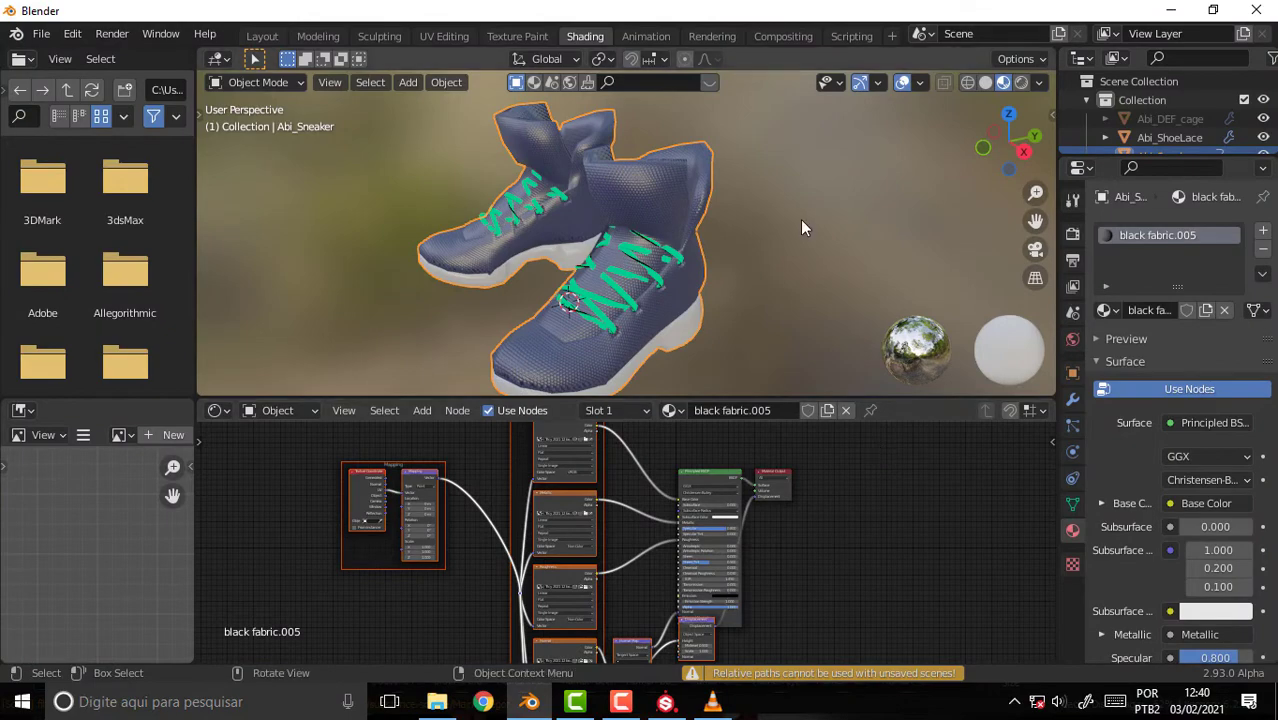
Select the shoelaces to show their green mike.003 Emission material and frame the shoe's sole.
mouse_move(800, 219)
middle_down()
mouse_move(836, 177)
mouse_move(776, 177)
middle_up()
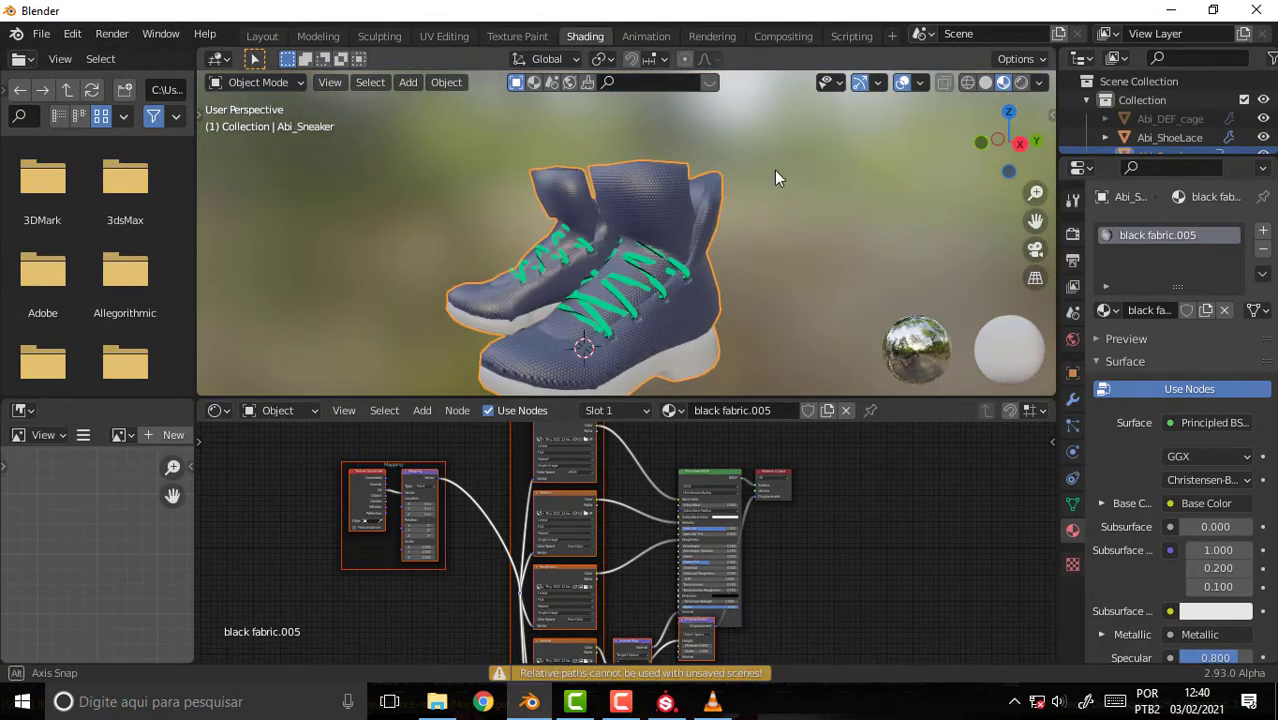
scroll(781, 188, up, 4)
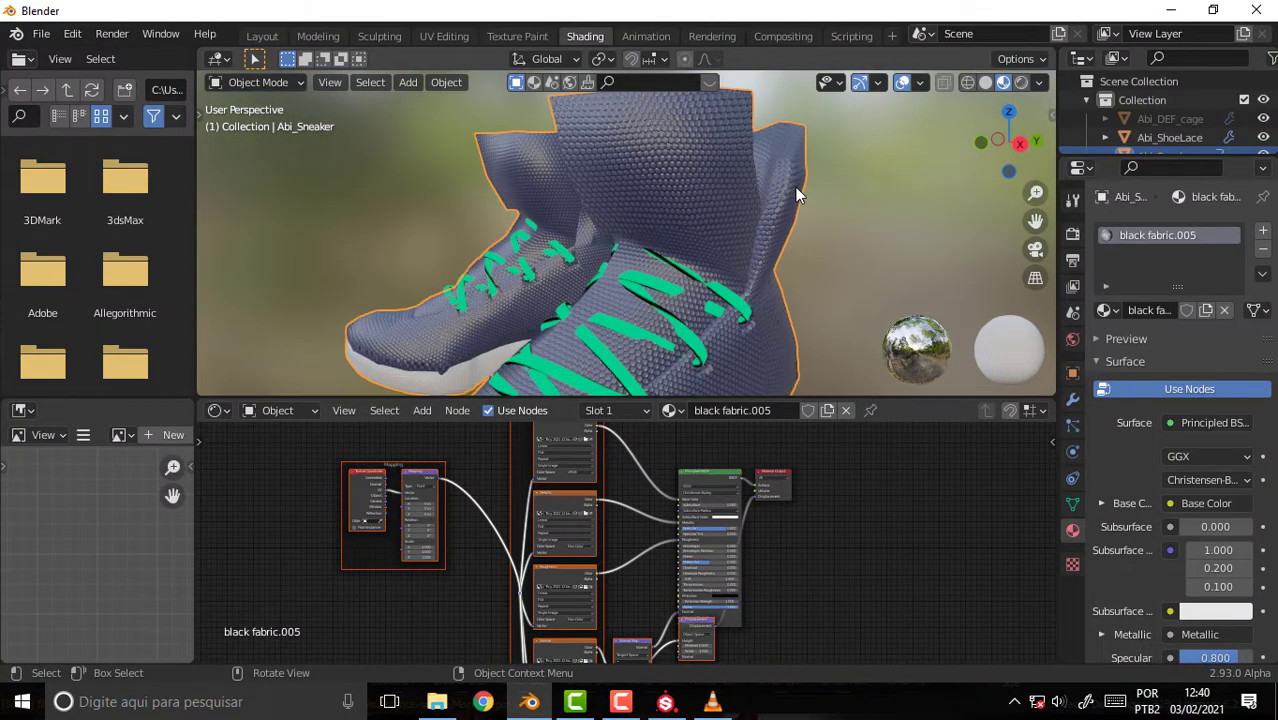
click(741, 306)
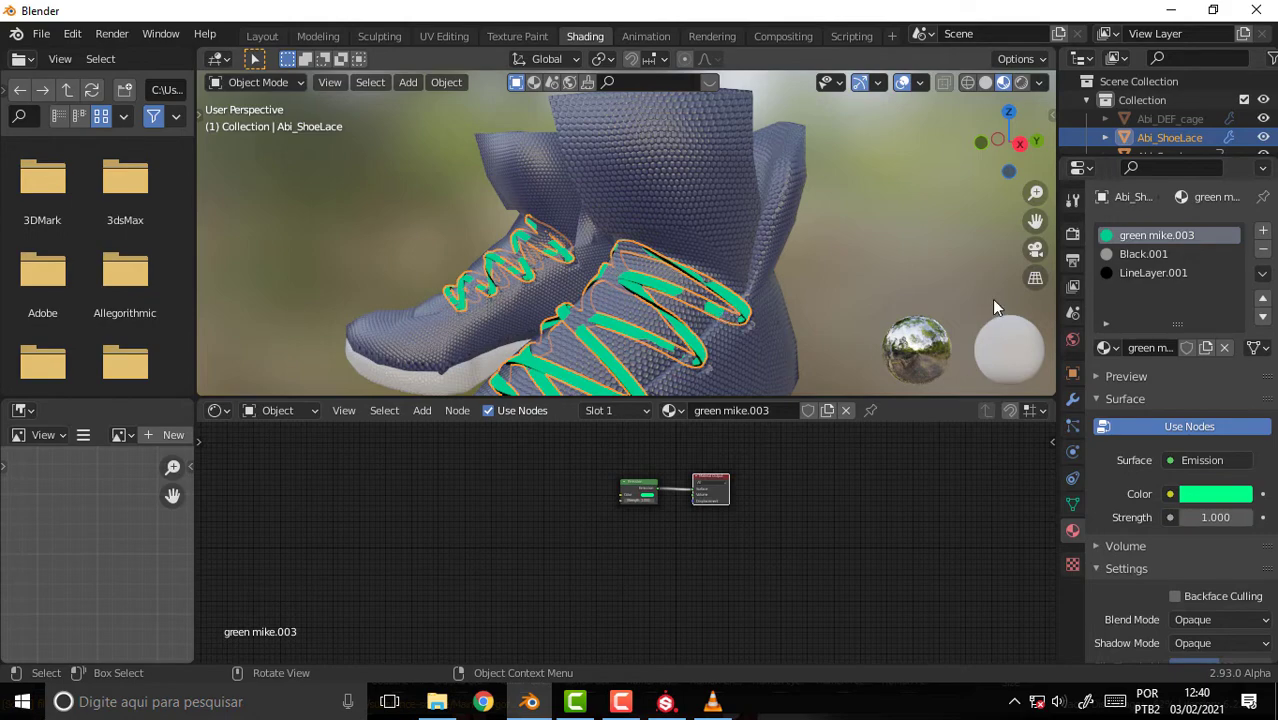
middle_drag(782, 200, 856, 190)
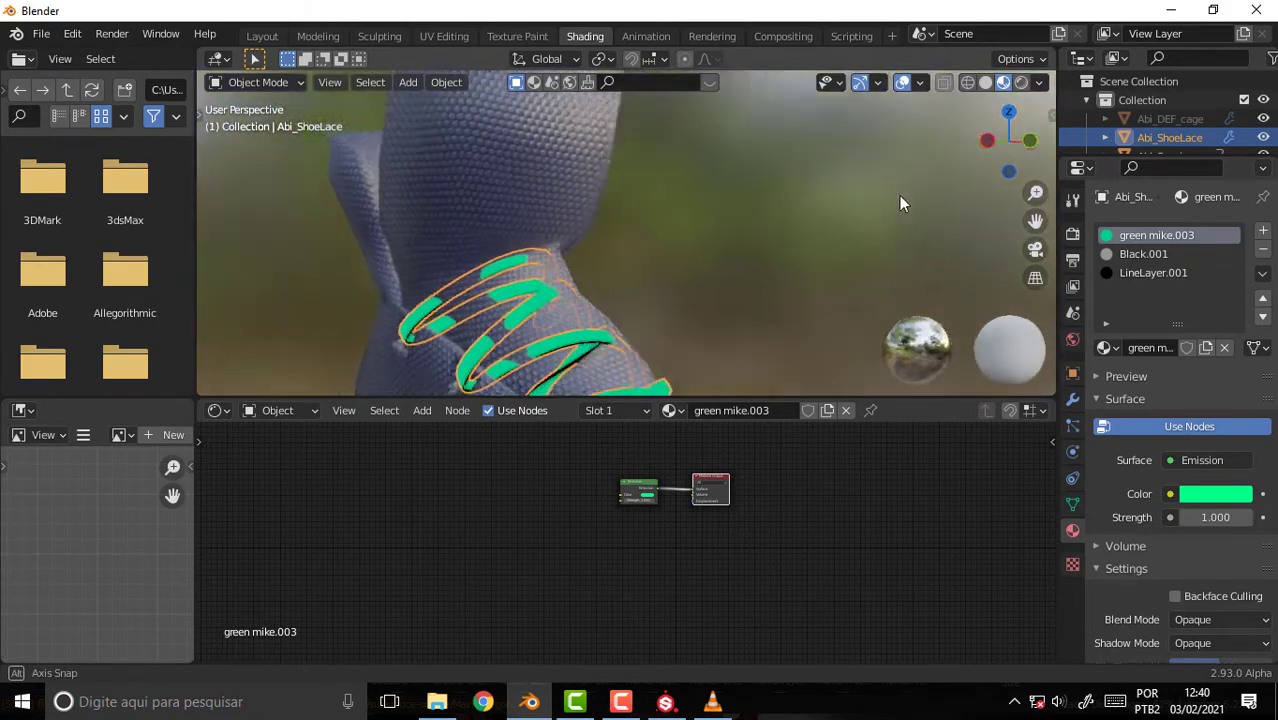
scroll(856, 190, down, 5)
scroll(852, 191, up, 2)
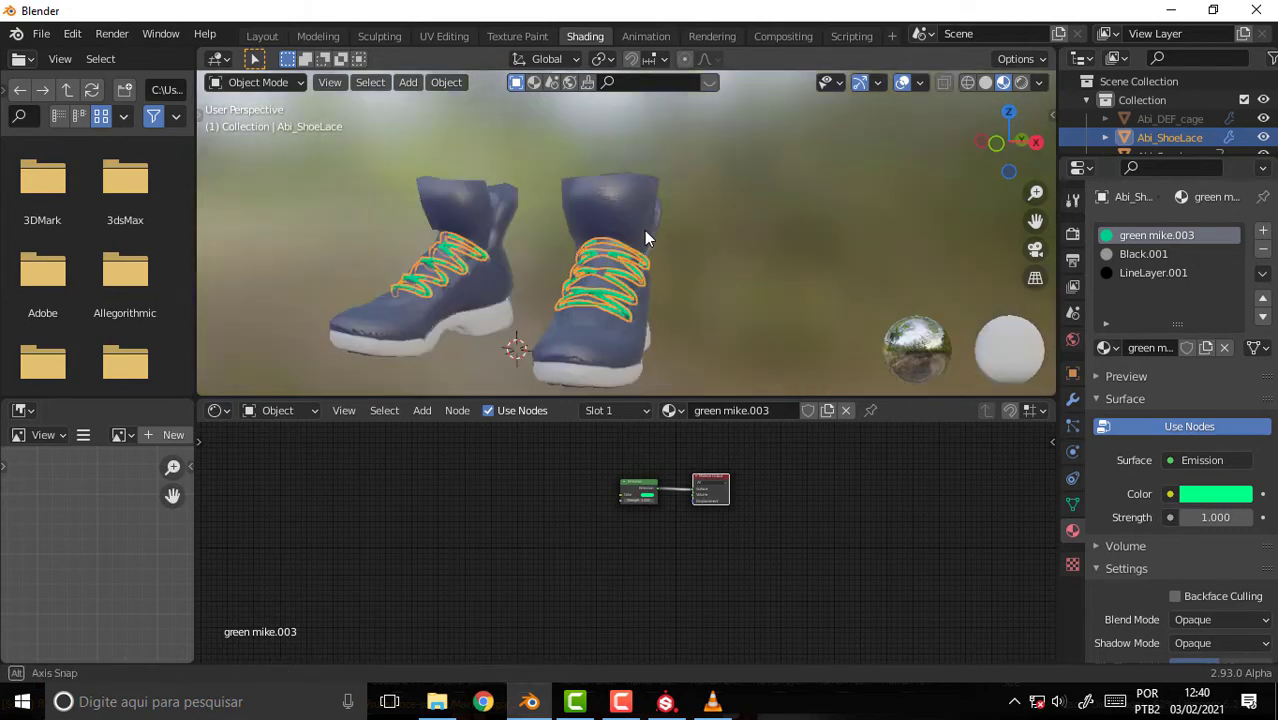
middle_drag(852, 191, 599, 214)
scroll(776, 271, up, 2)
scroll(658, 227, up, 2)
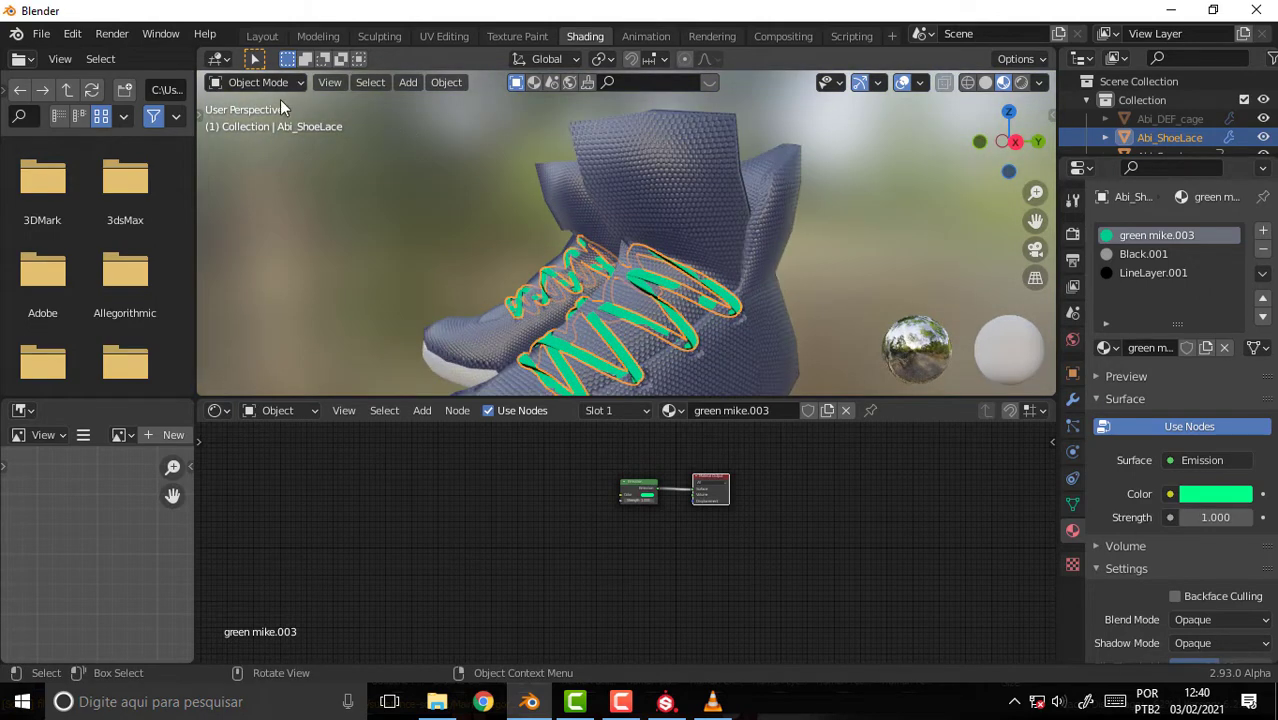
scroll(742, 258, down, 1)
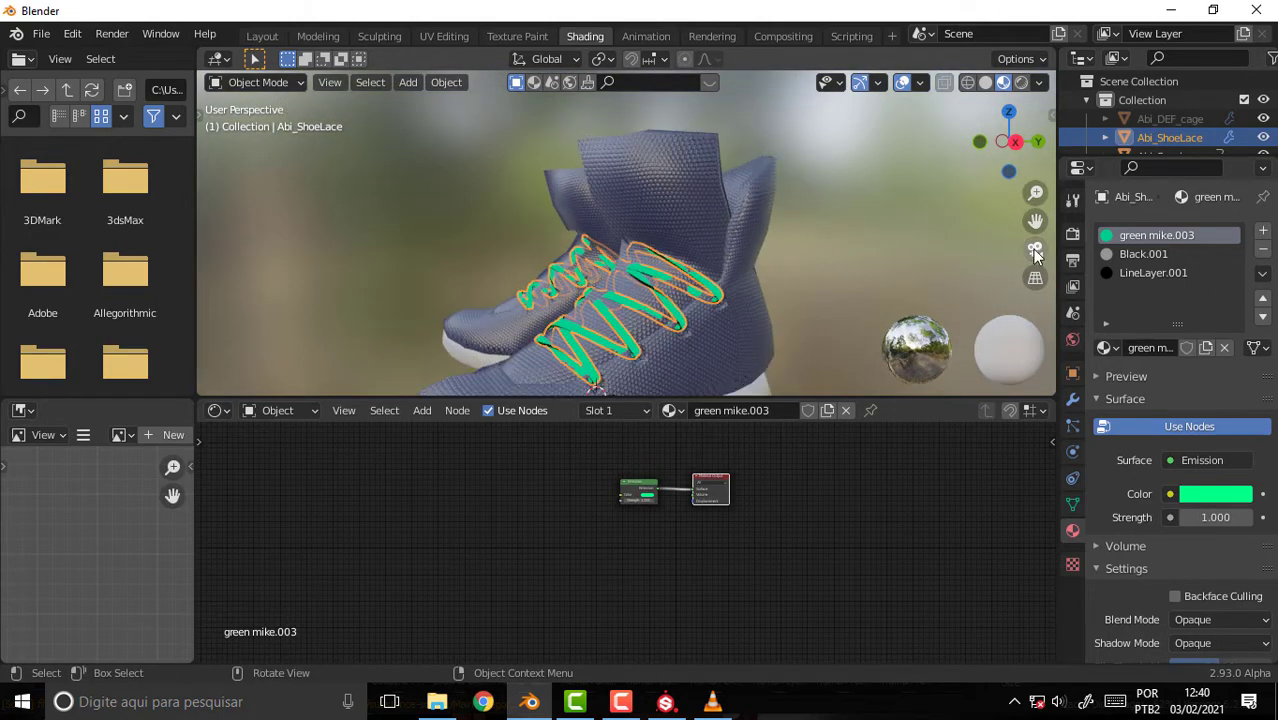
drag(1035, 220, 1035, 145)
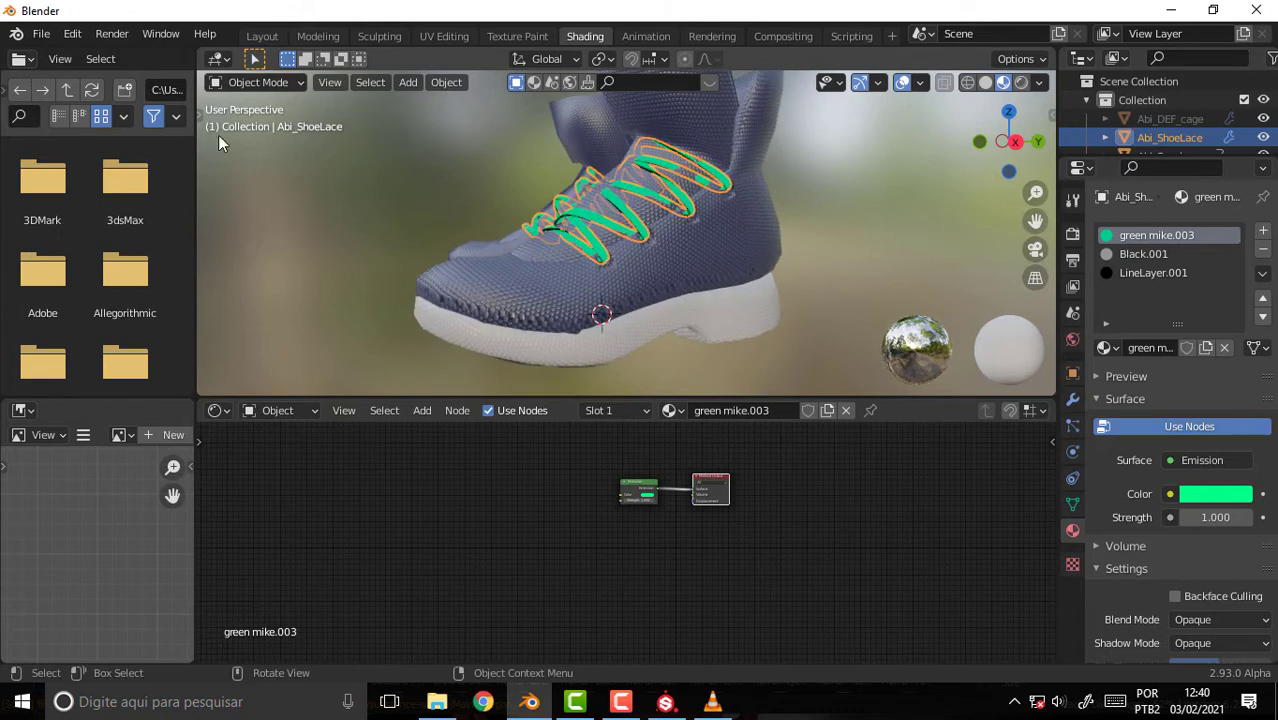
Enter Edit Mode on the shoelaces and switch the viewport to Solid shading.
click(252, 87)
click(264, 125)
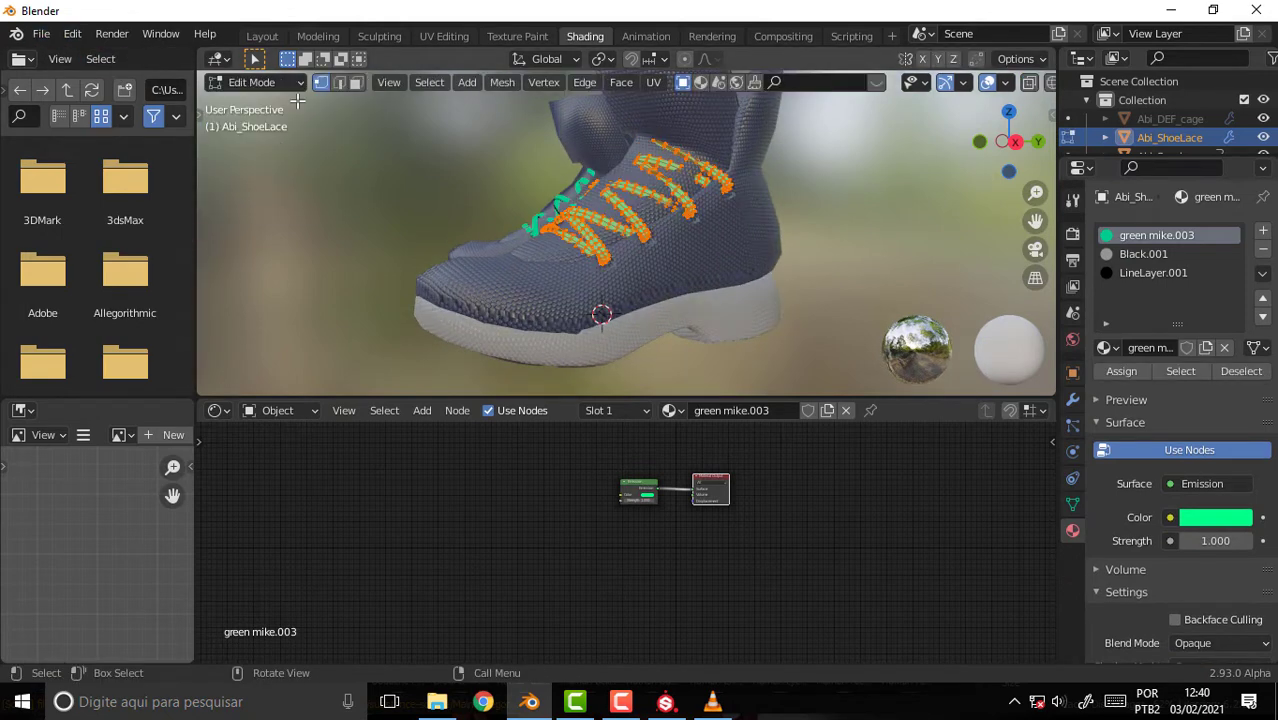
key(shift+z)
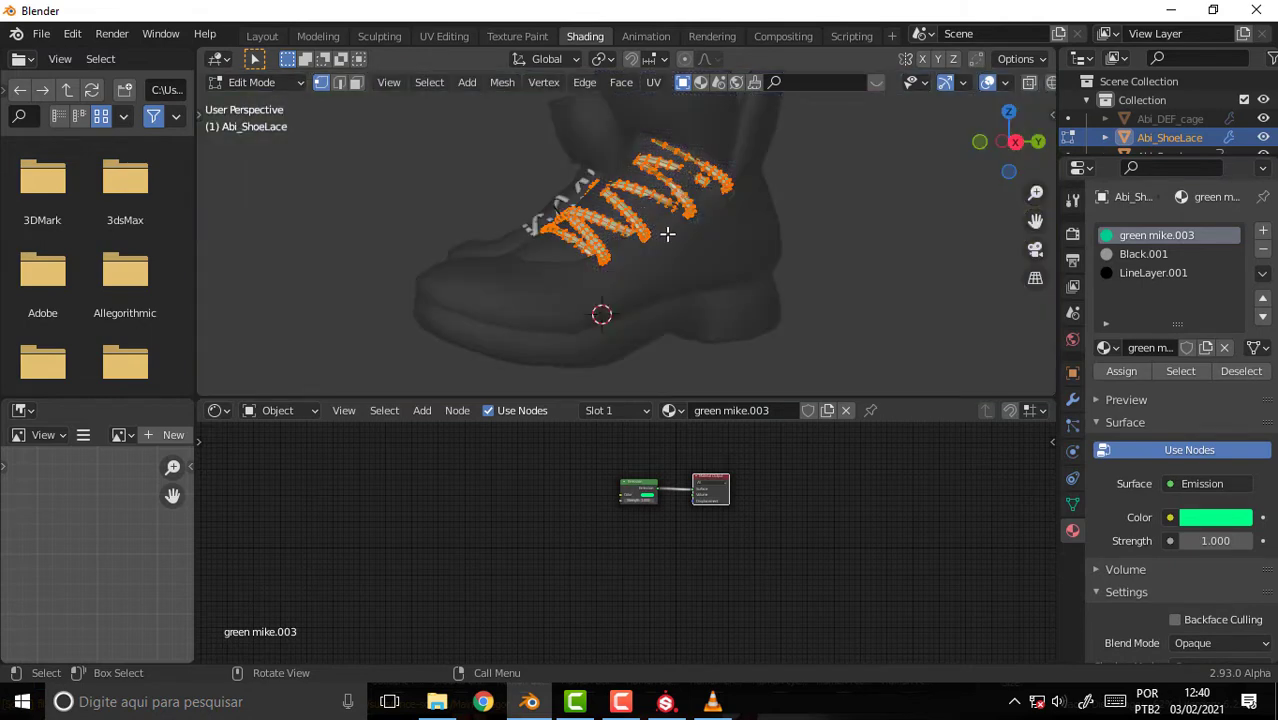
key(z)
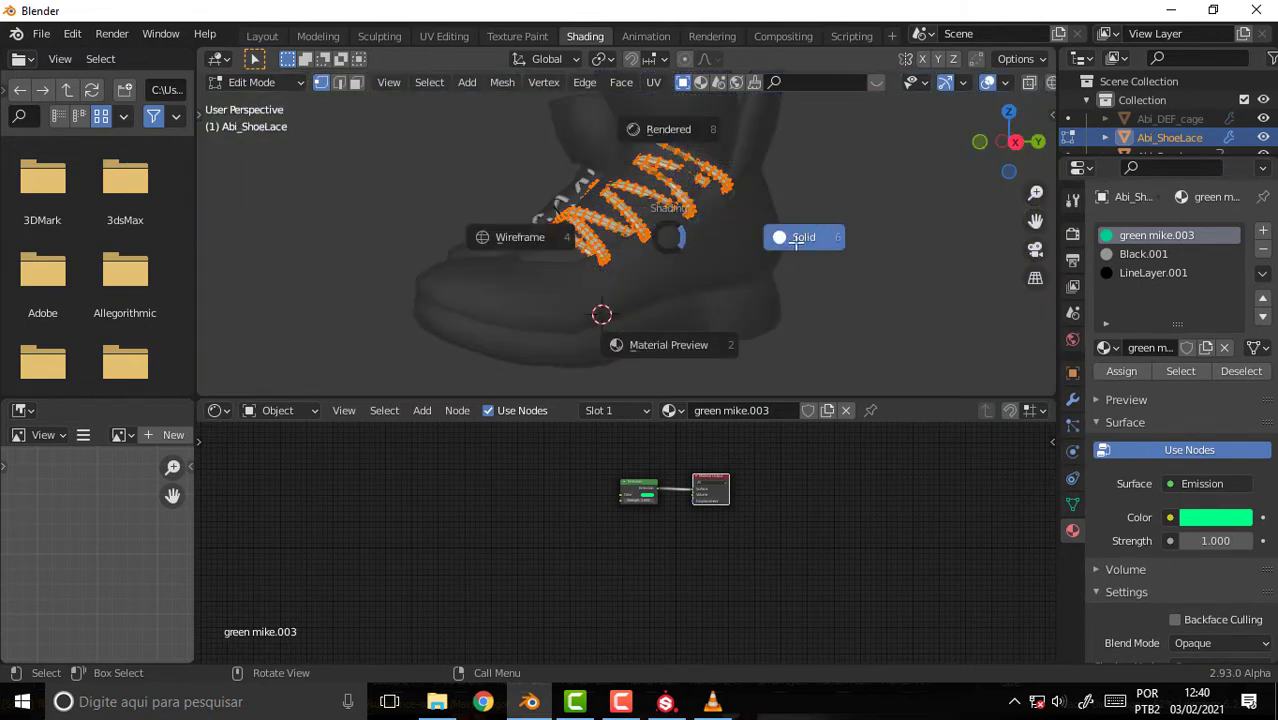
click(798, 240)
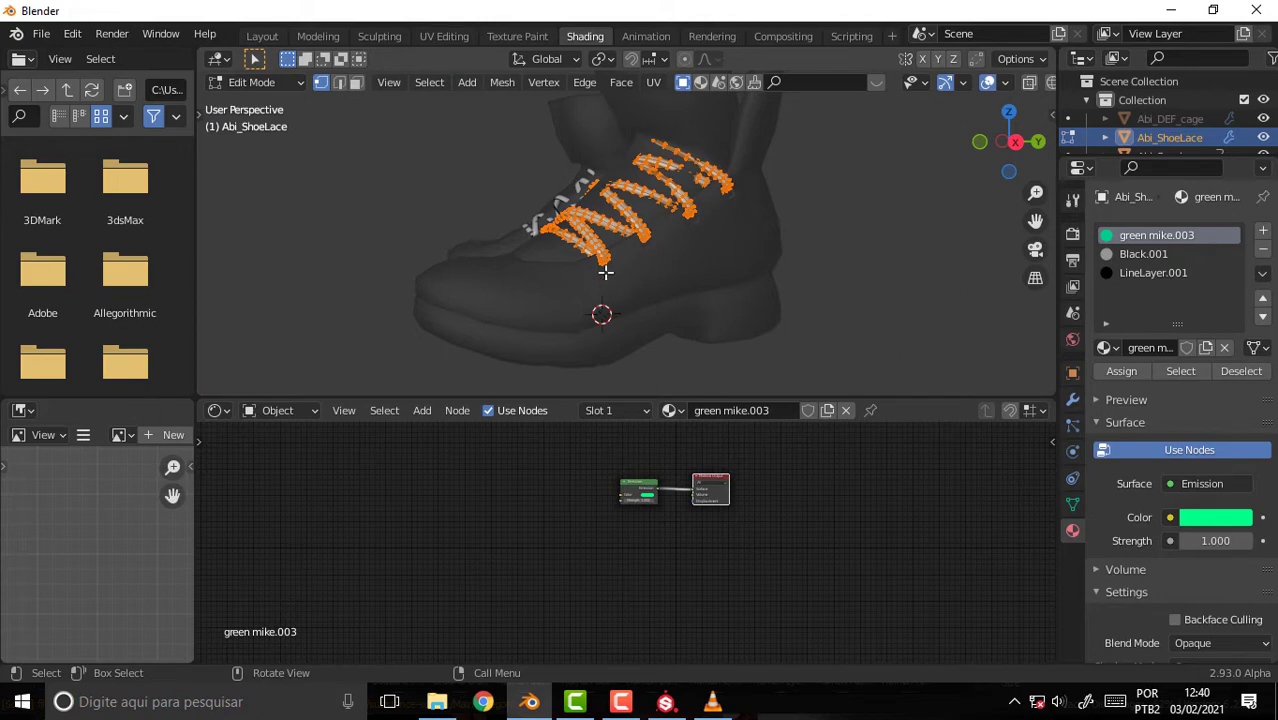
Leave the shoelaces' Edit Mode, select Abi_Sneaker, and enter Edit Mode on it.
click(255, 82)
click(250, 105)
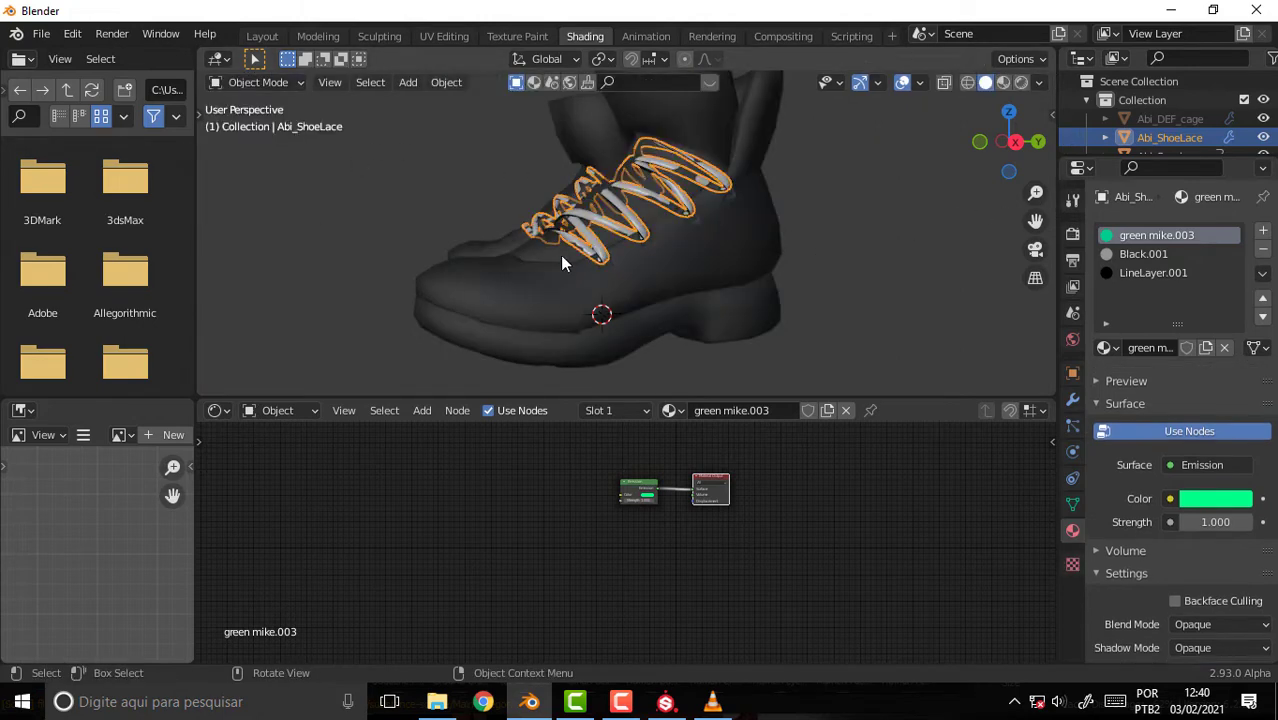
click(600, 278)
click(255, 82)
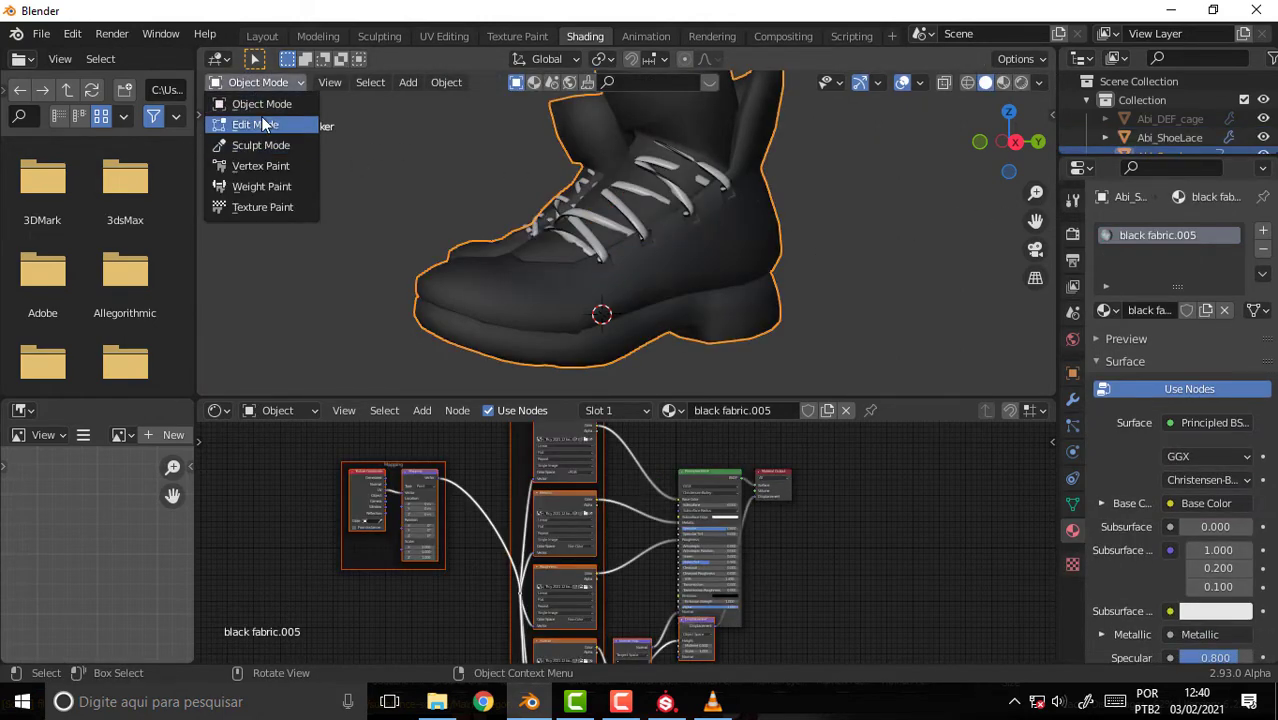
click(255, 126)
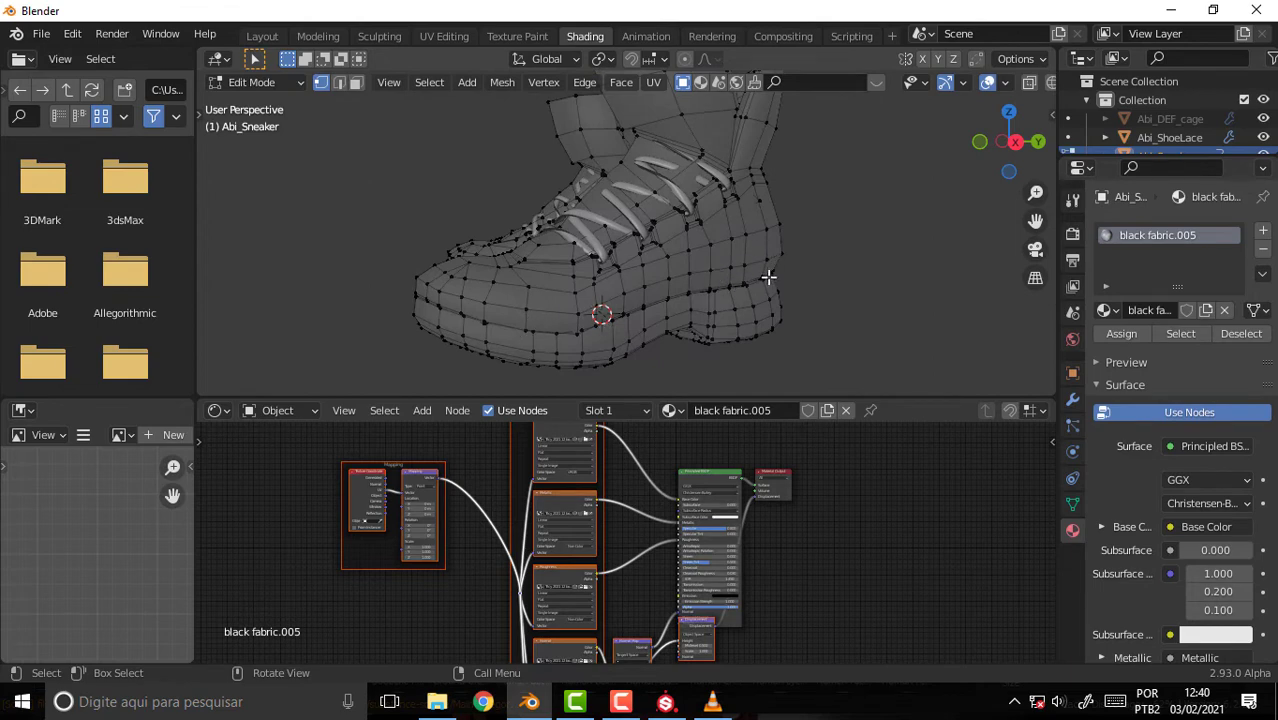
Loop Cut two edge loops around the sole (Number of Cuts 2), then return to Select Box.
click(503, 84)
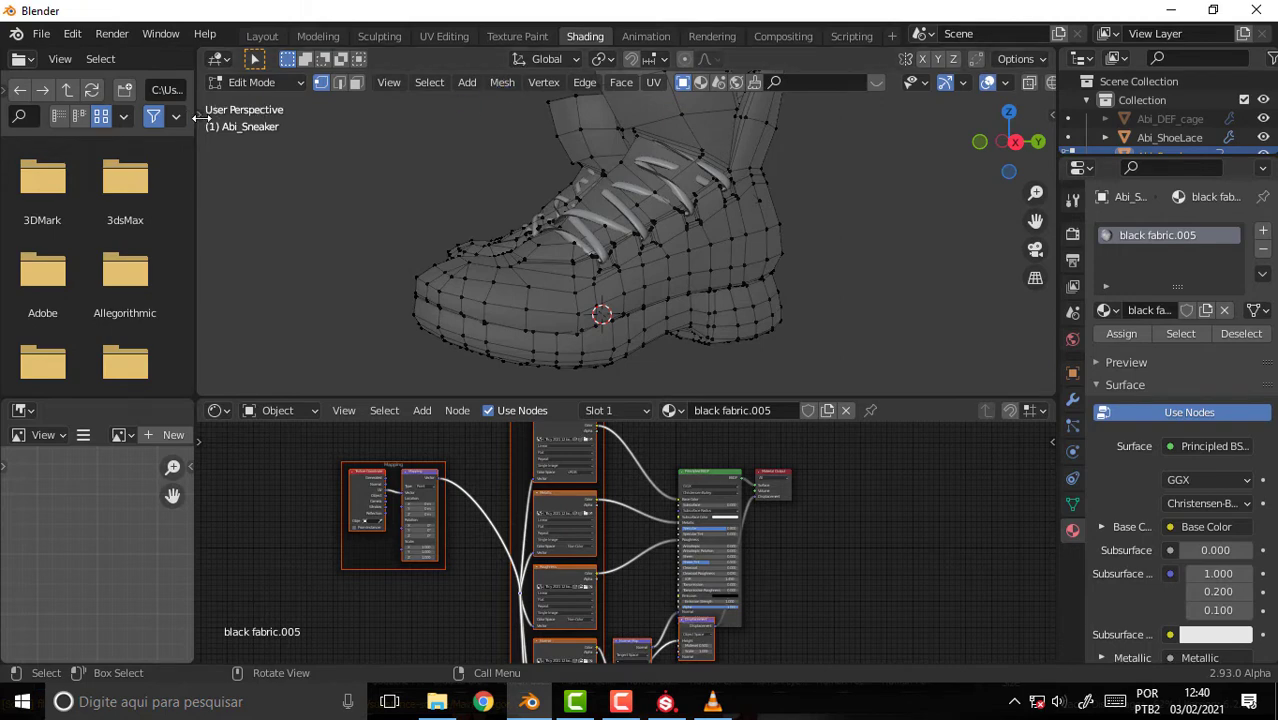
drag(196, 118, 242, 125)
scroll(244, 230, down, 3)
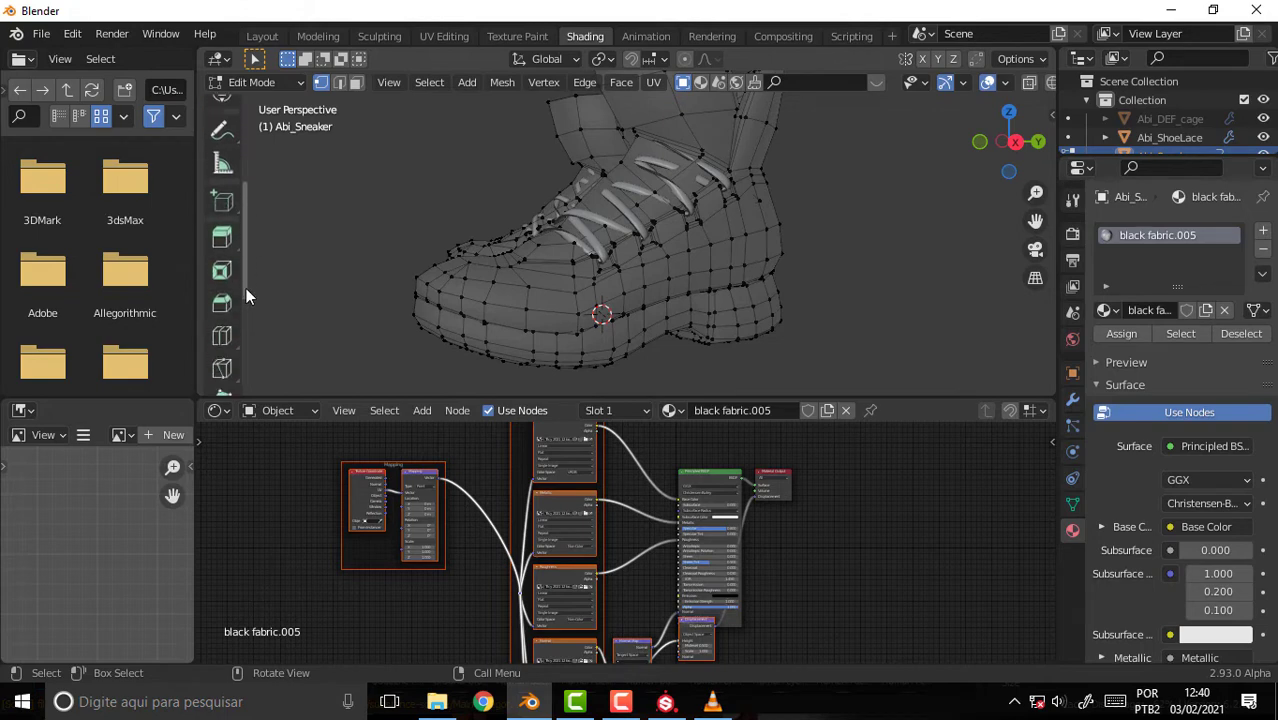
scroll(246, 288, down, 2)
scroll(248, 310, down, 2)
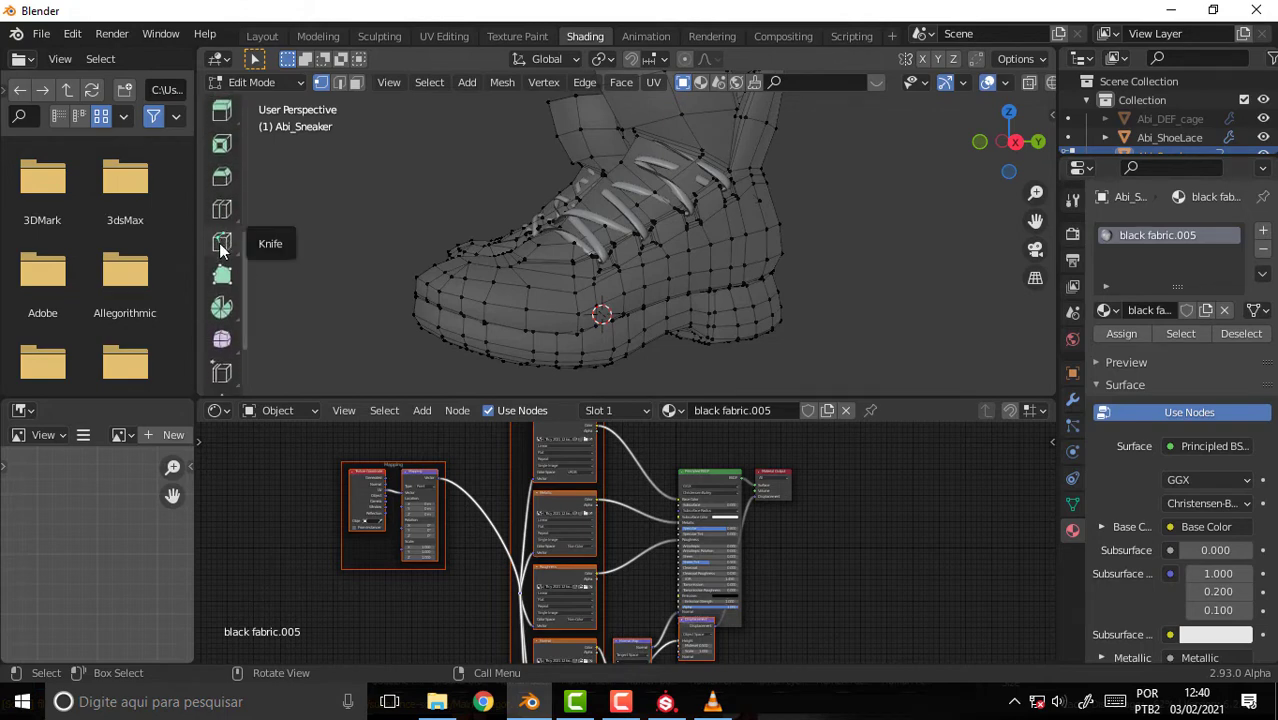
click(222, 208)
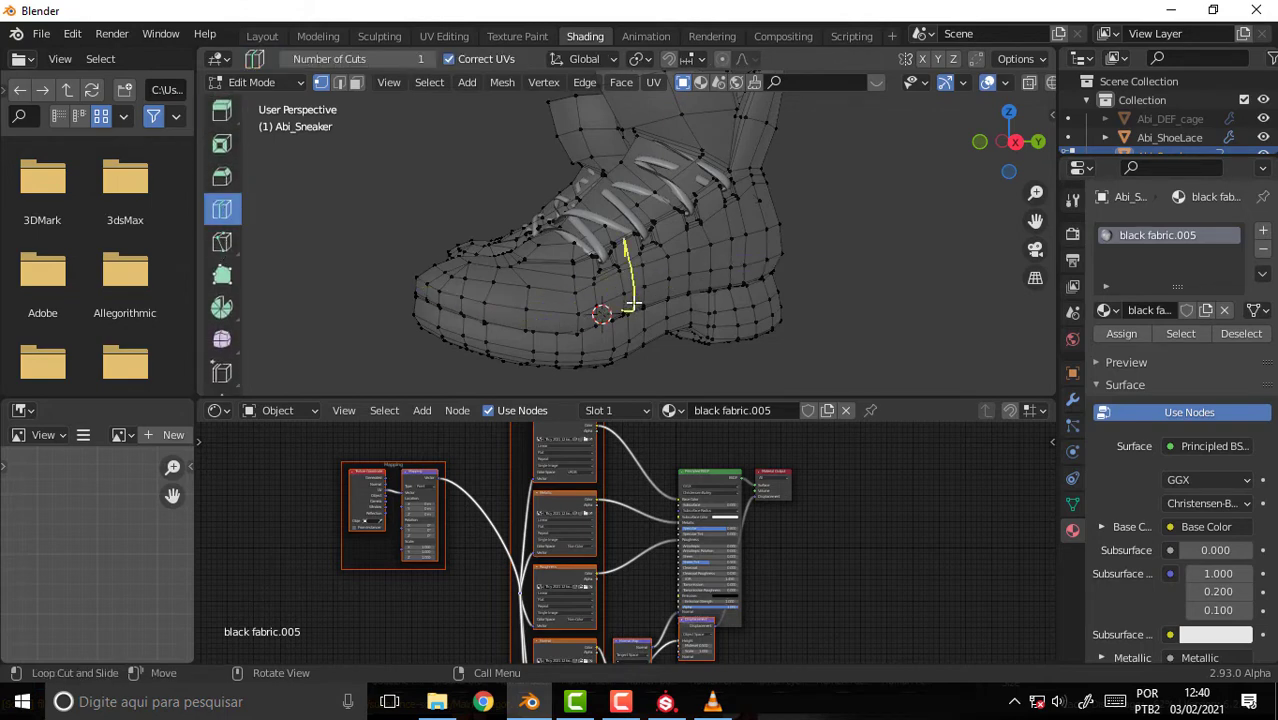
click(590, 308)
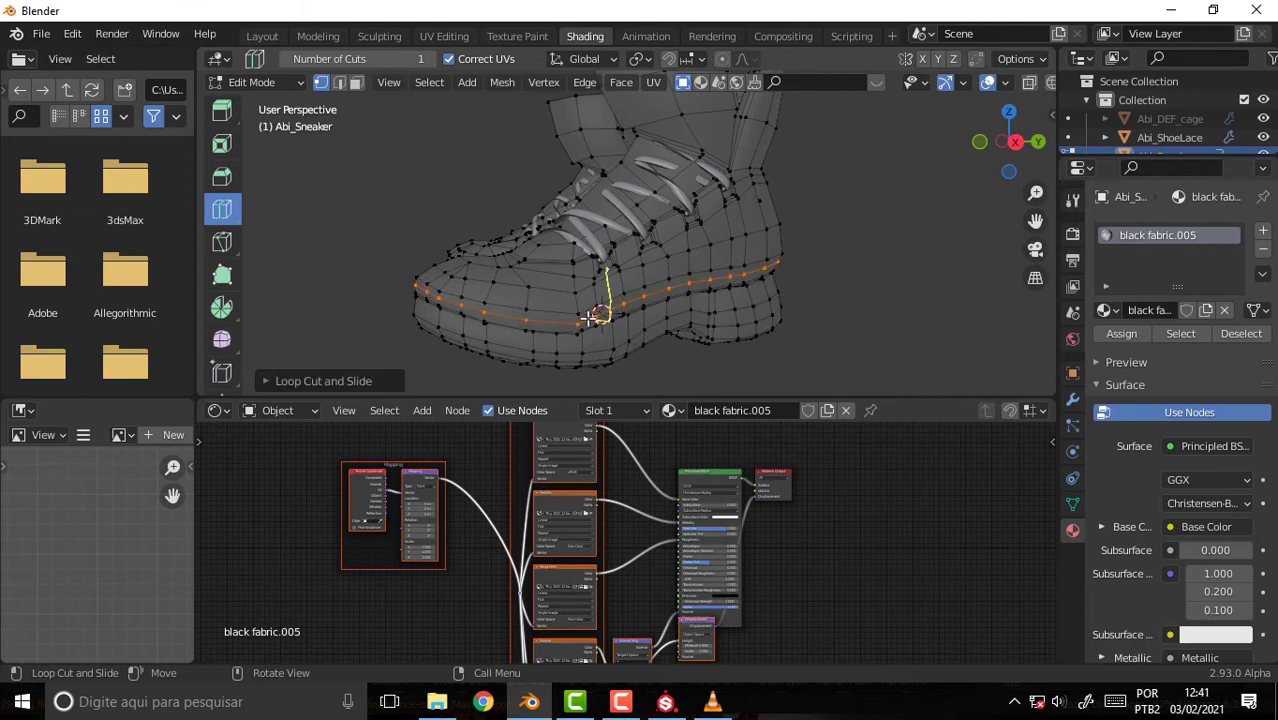
click(264, 381)
click(455, 230)
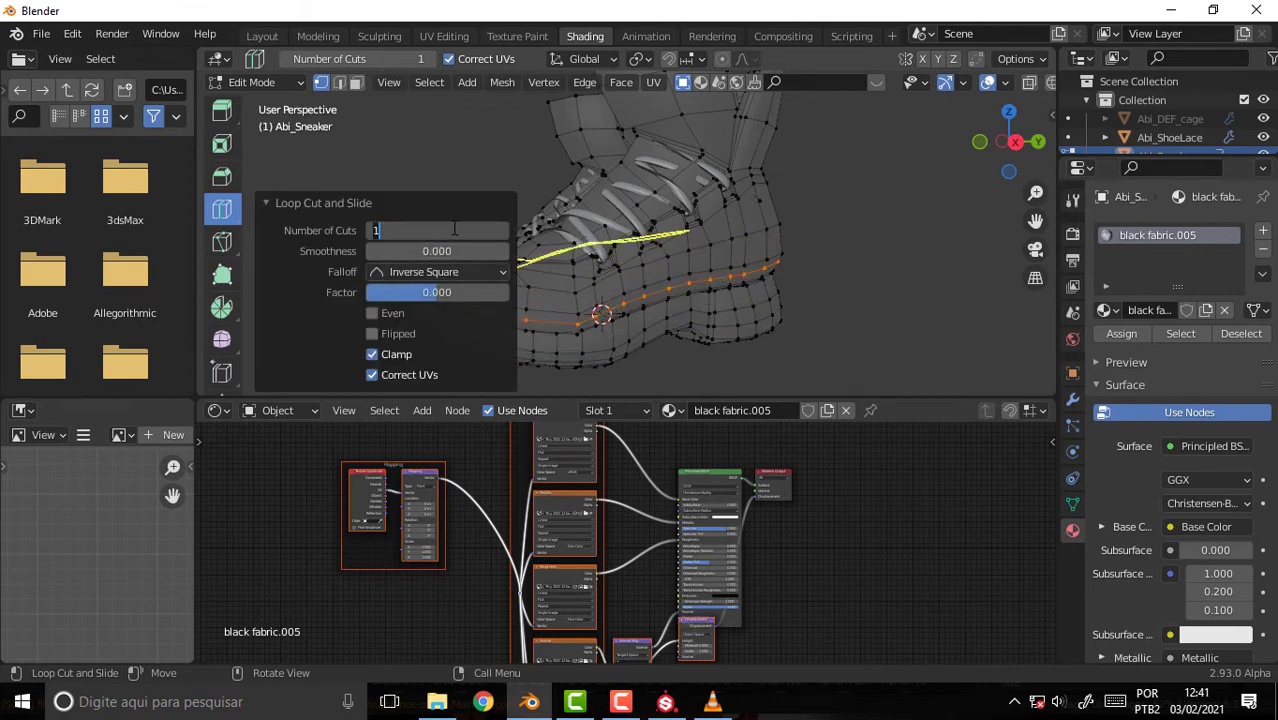
text(2)
key(Return)
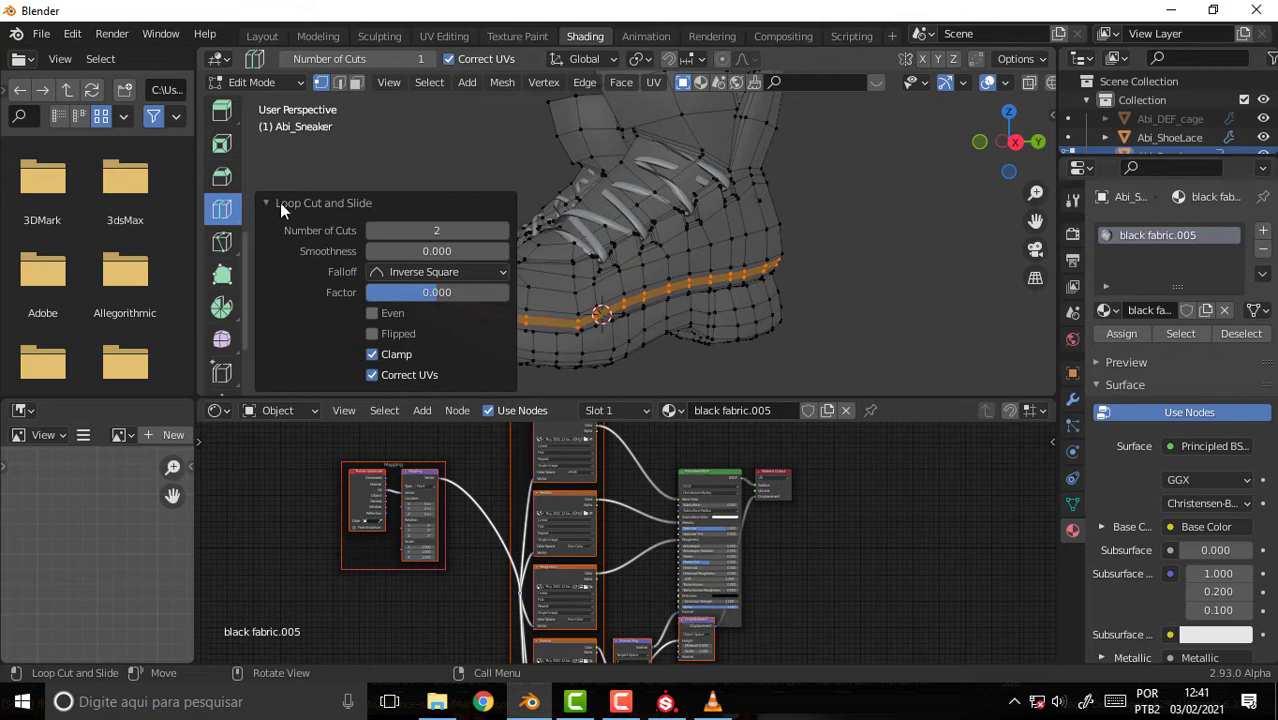
scroll(240, 200, up, 5)
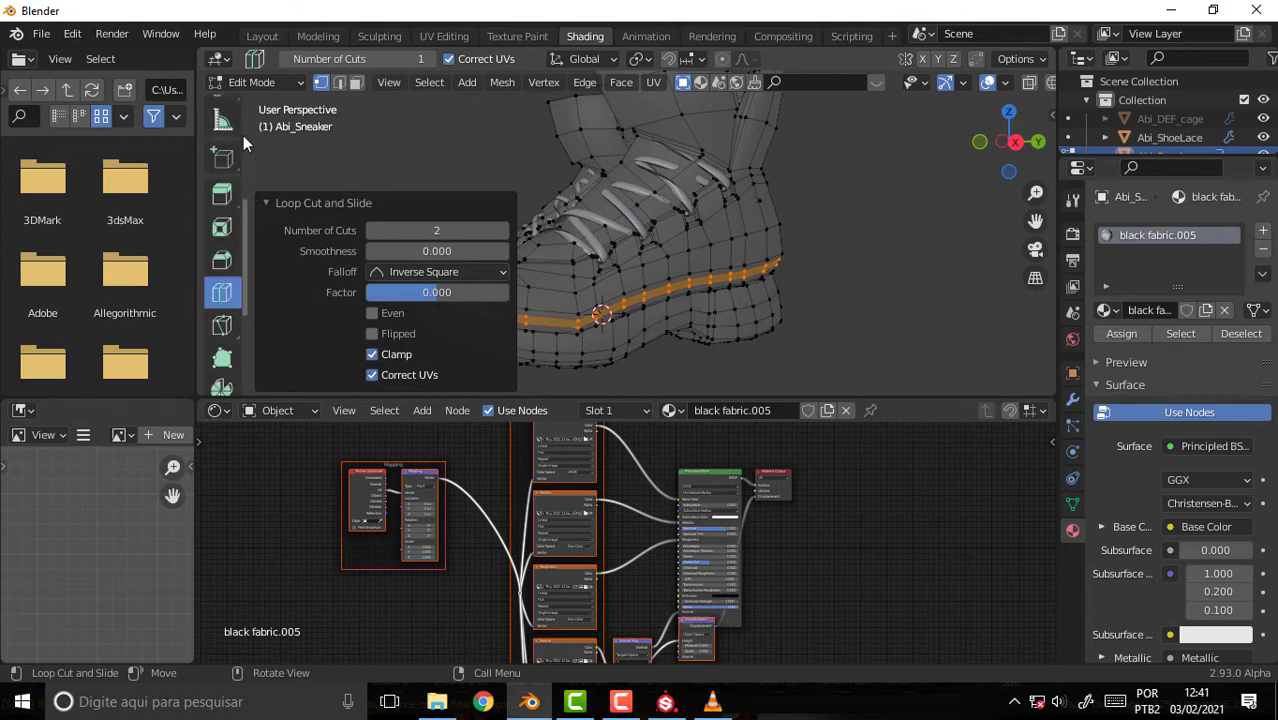
click(222, 119)
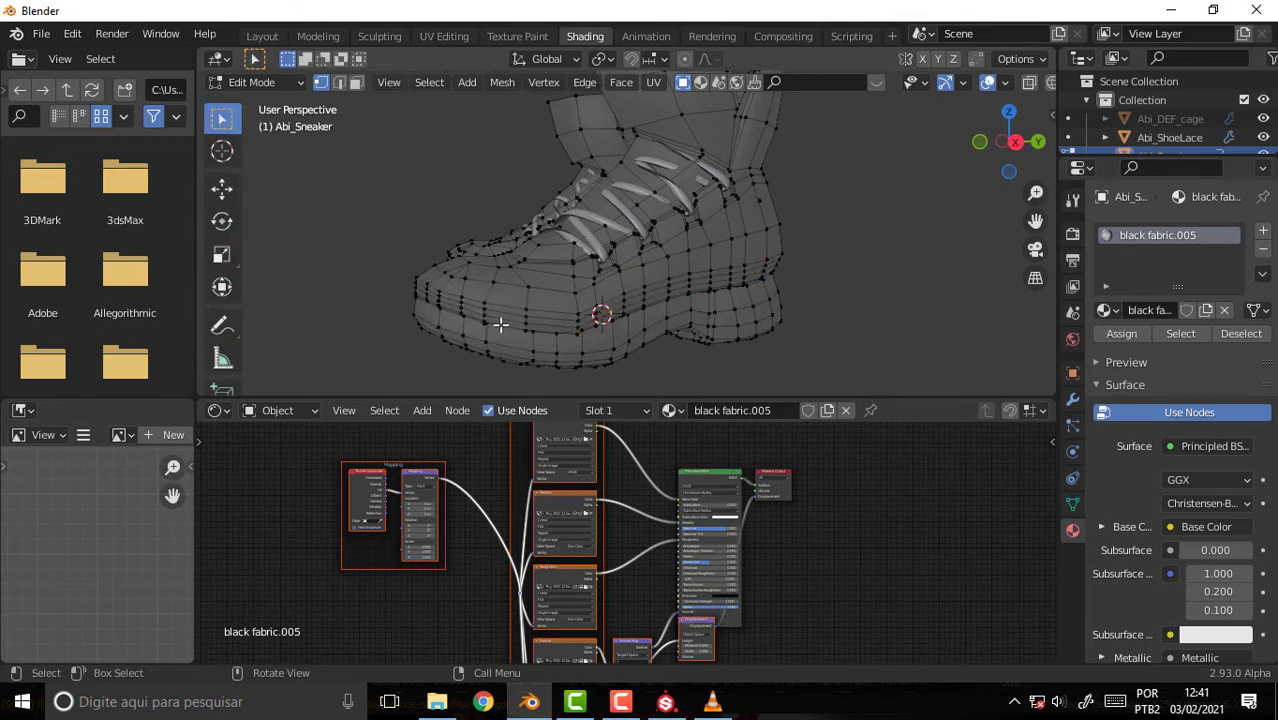
In face select mode, select the face loop along the sole strip.
click(358, 83)
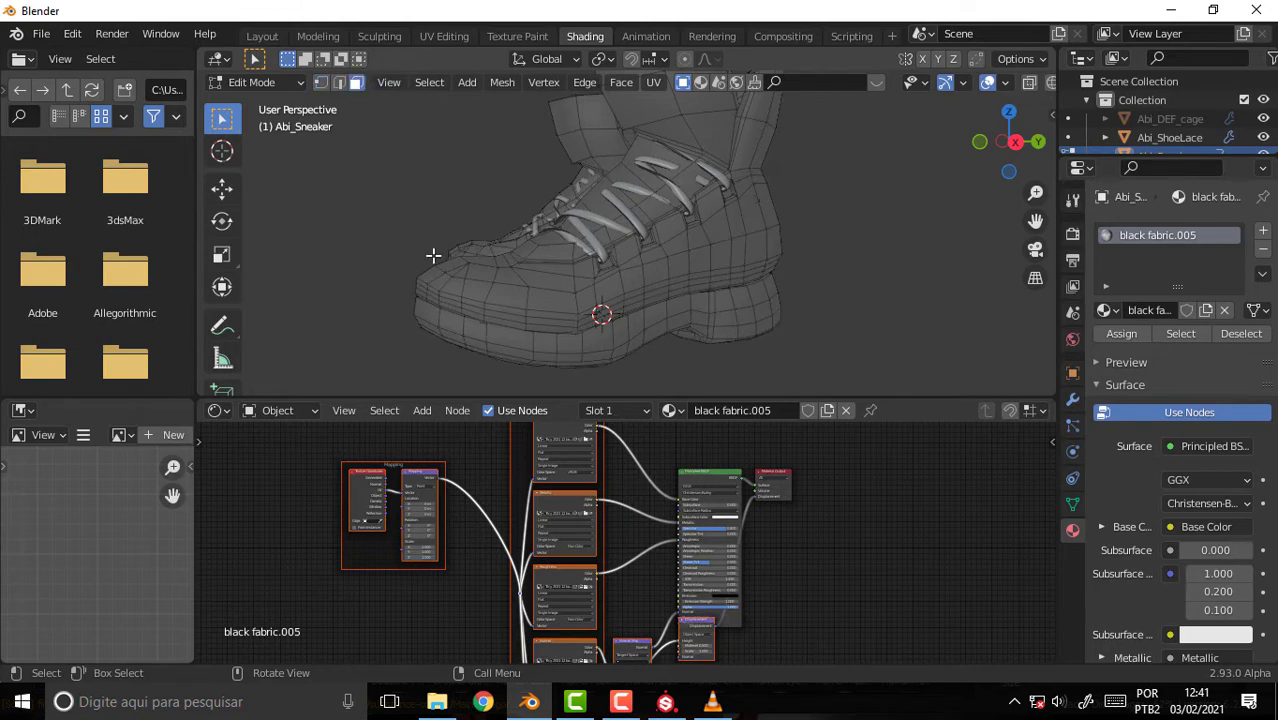
click(528, 320)
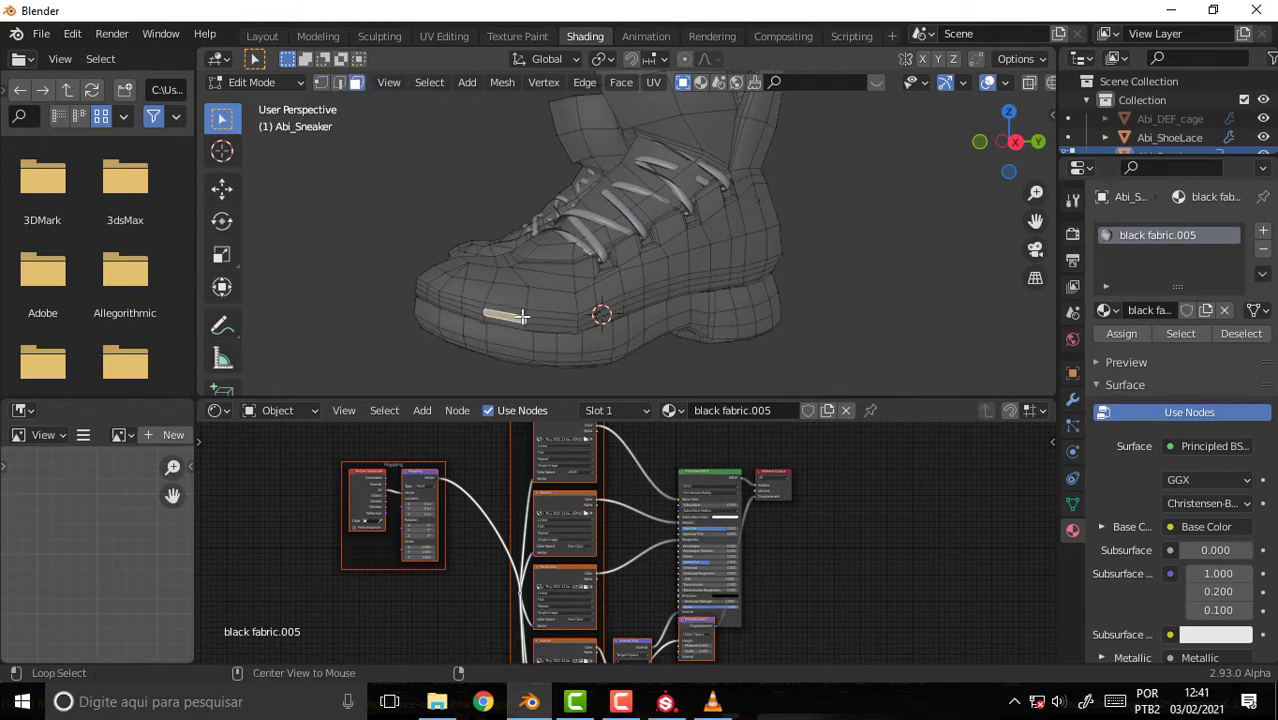
alt+click(522, 316)
alt+click(578, 322)
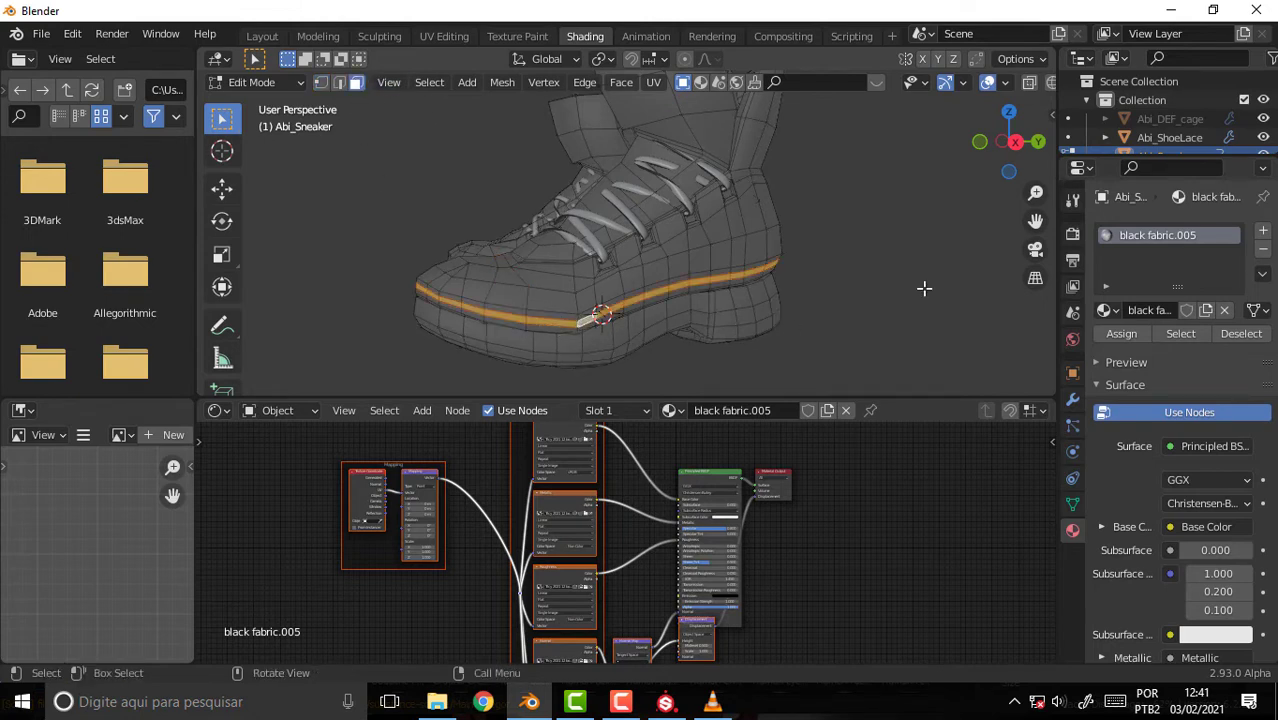
middle_drag(921, 268, 958, 240)
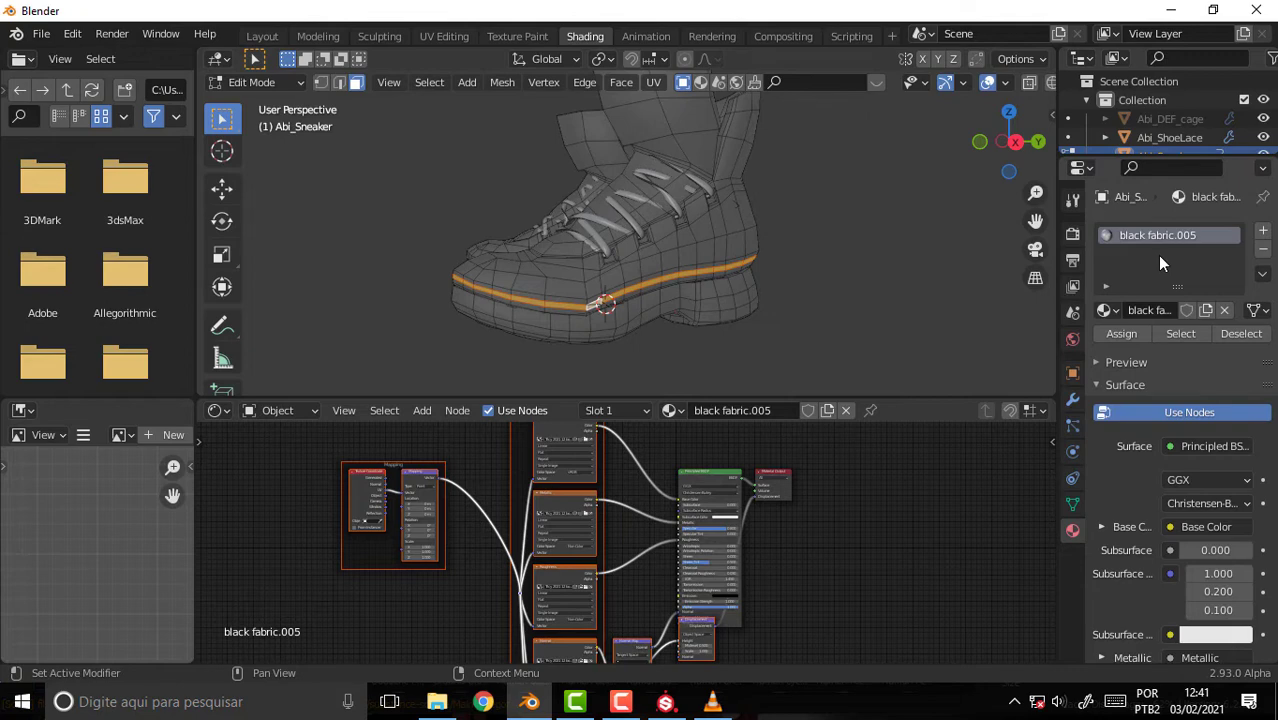
Add a second material slot holding green mike.003 and switch to Material Preview shading.
click(1262, 230)
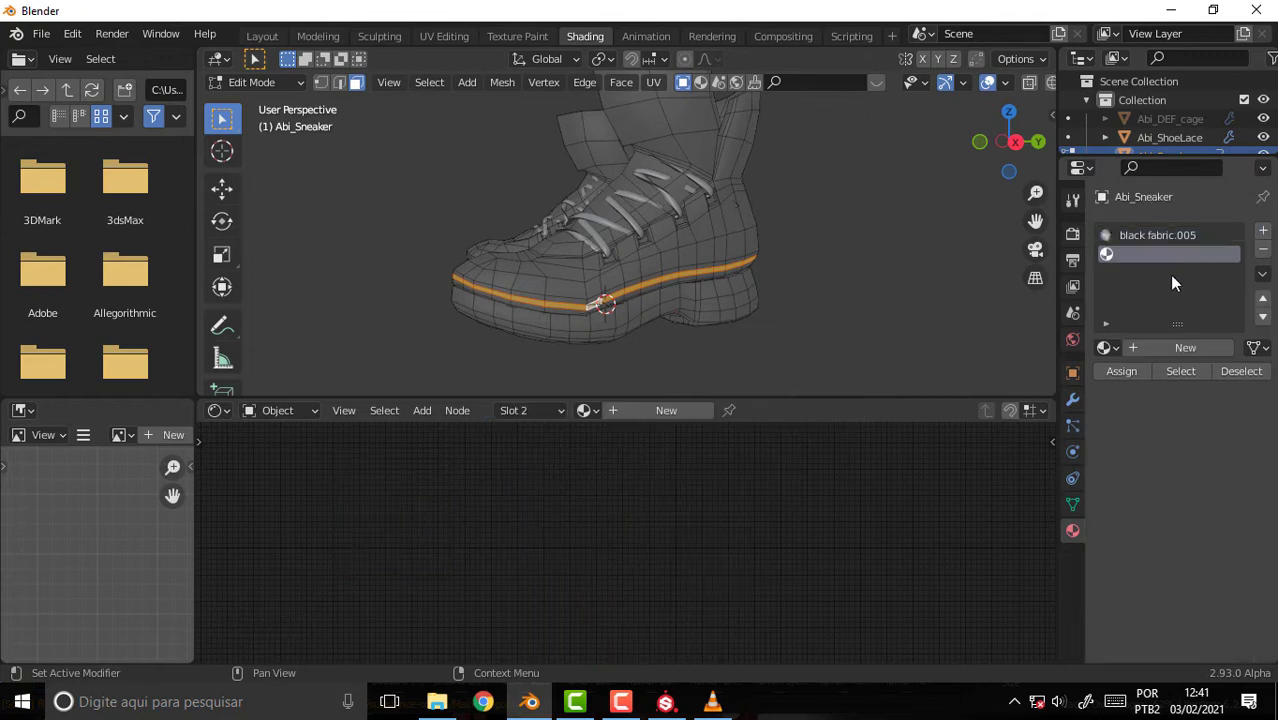
click(1106, 347)
click(960, 409)
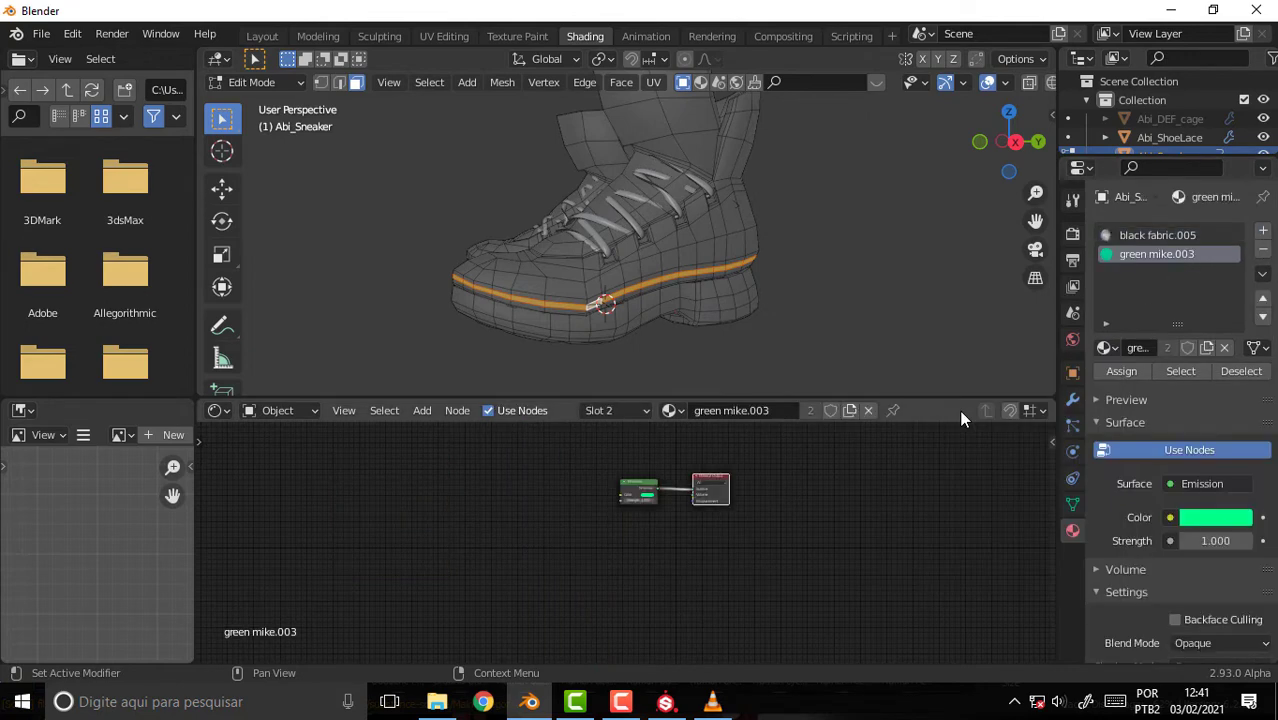
click(923, 263)
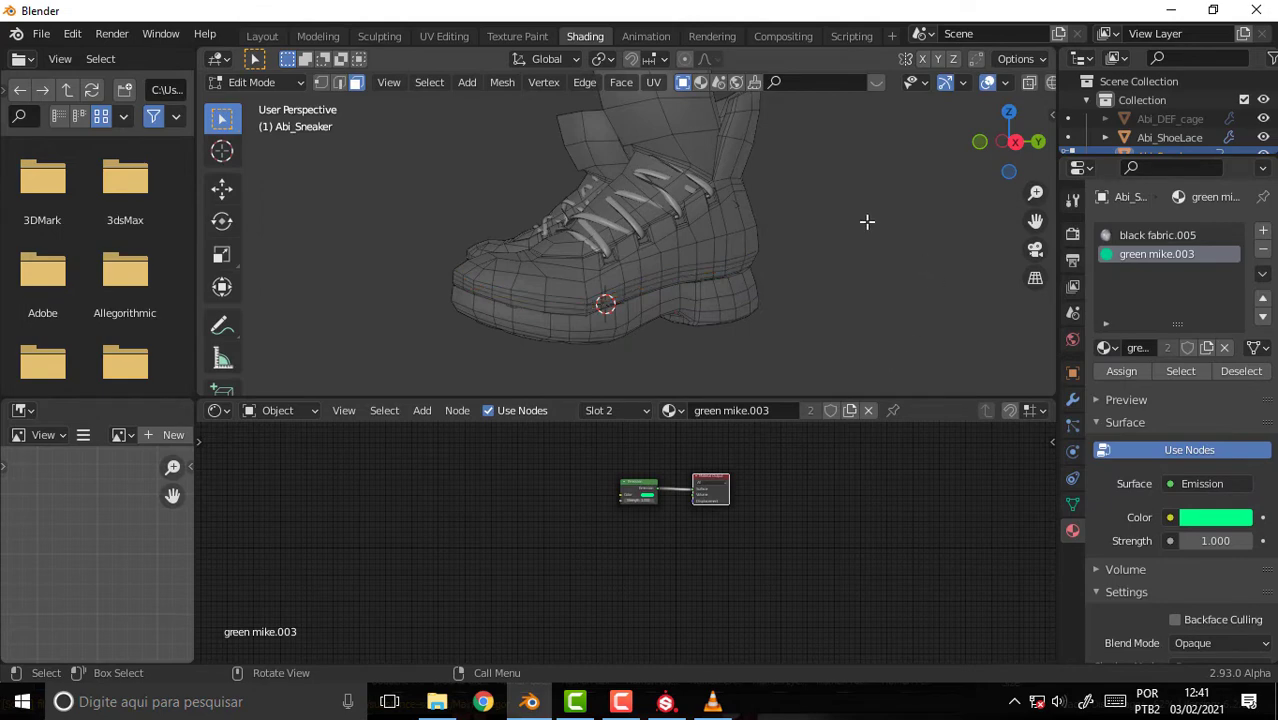
key(z)
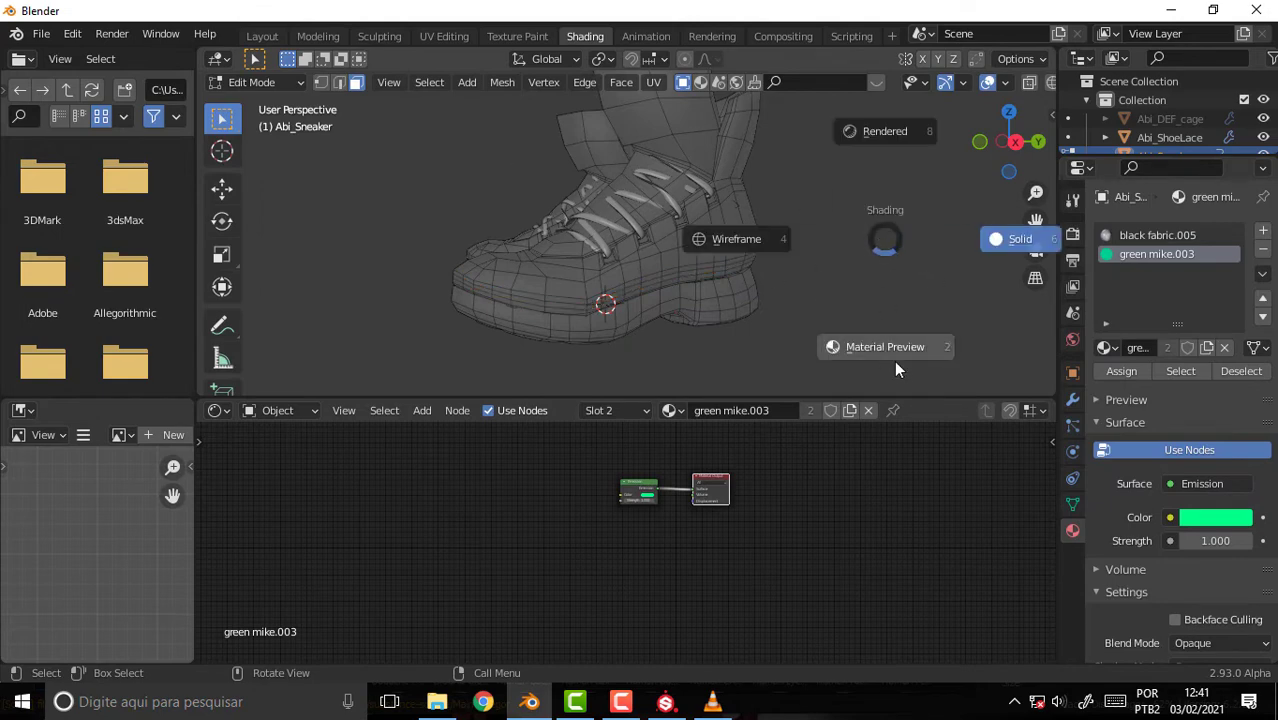
click(887, 344)
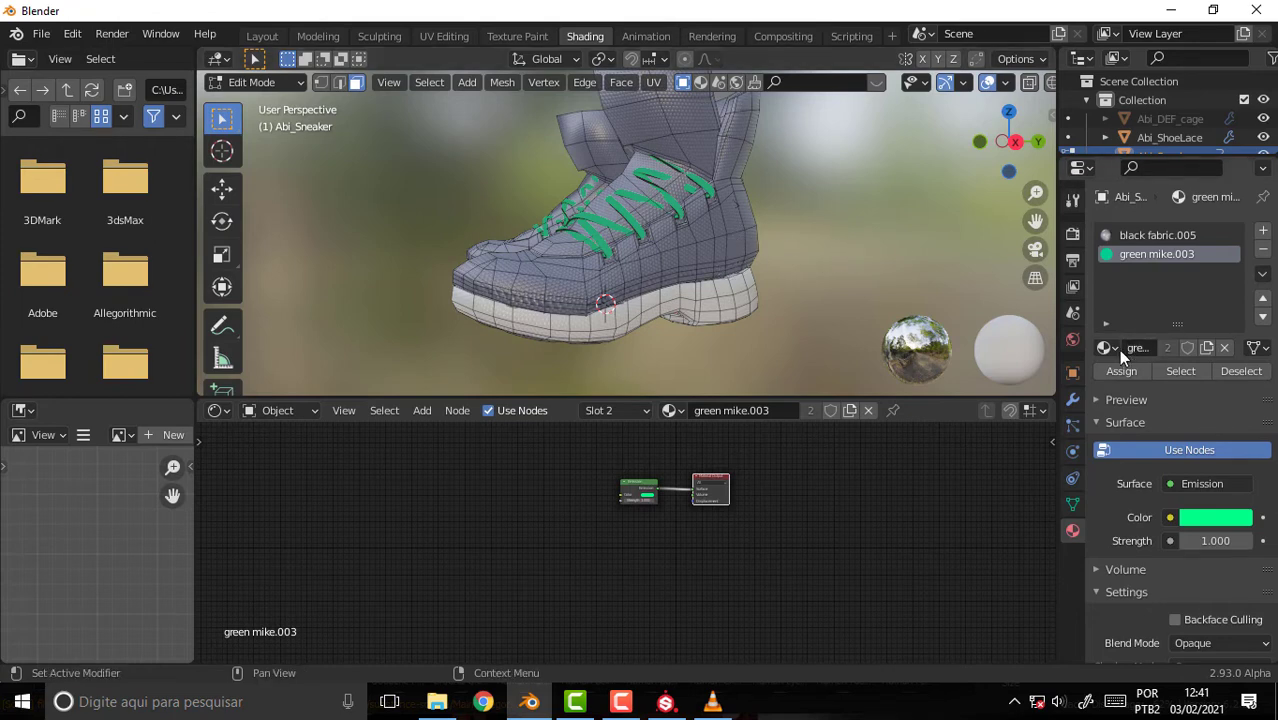
Select the sole face loop and assign the green mike.003 material to it.
click(243, 81)
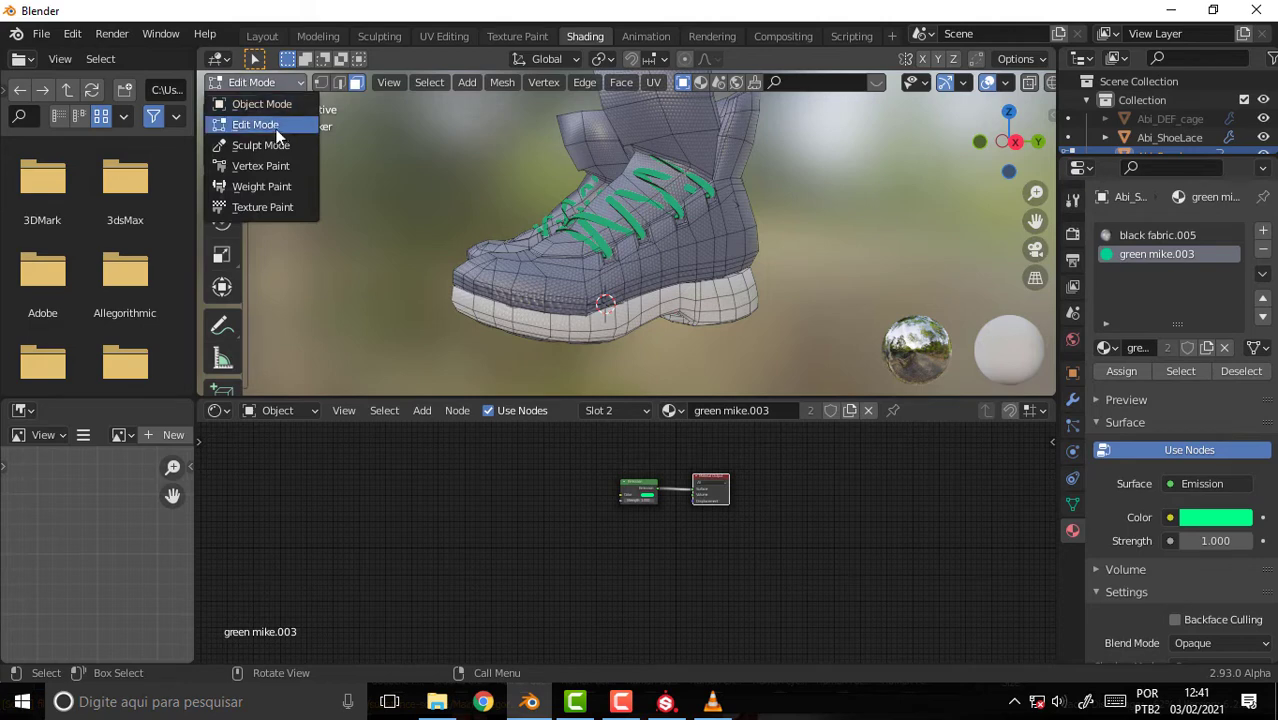
alt+click(692, 271)
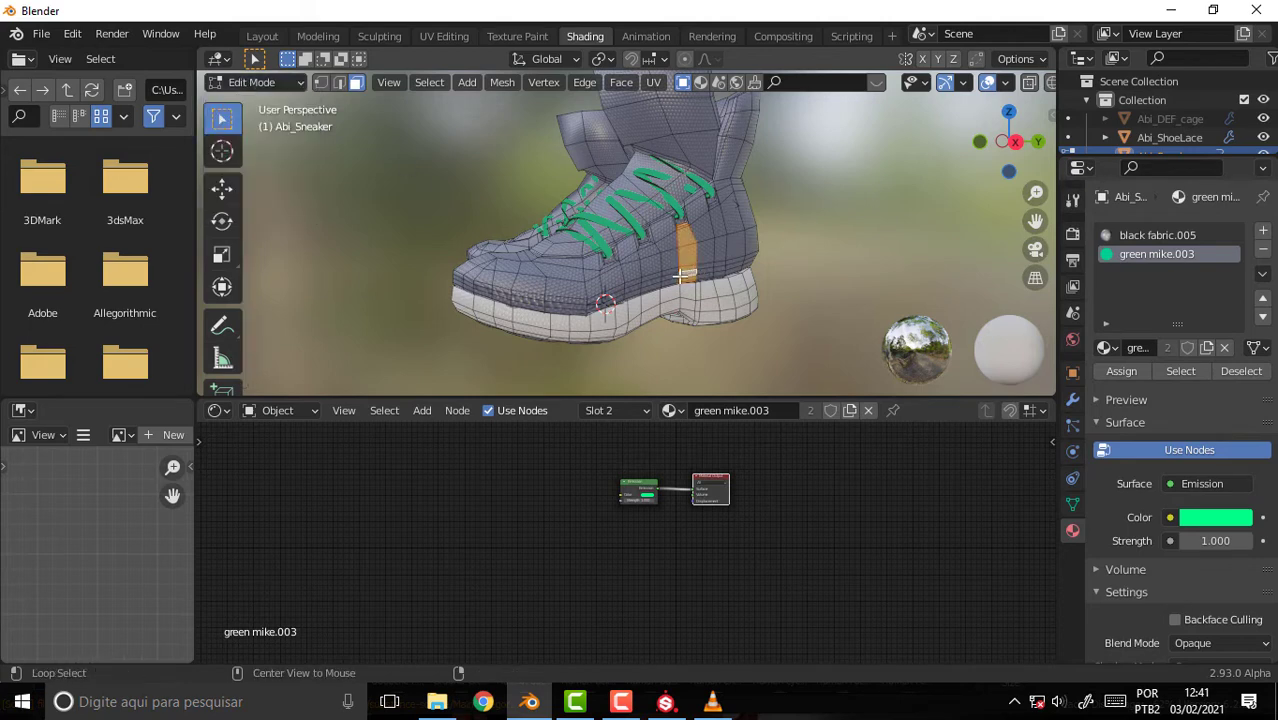
alt+click(677, 273)
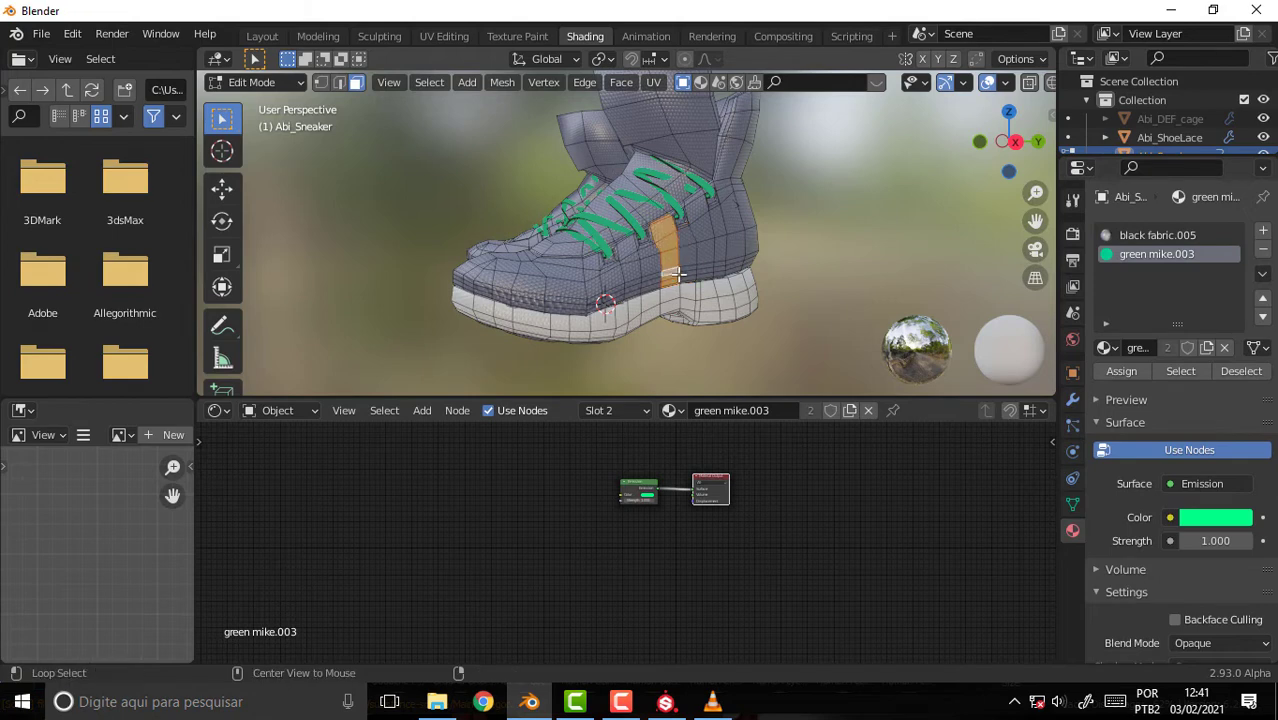
alt+click(551, 305)
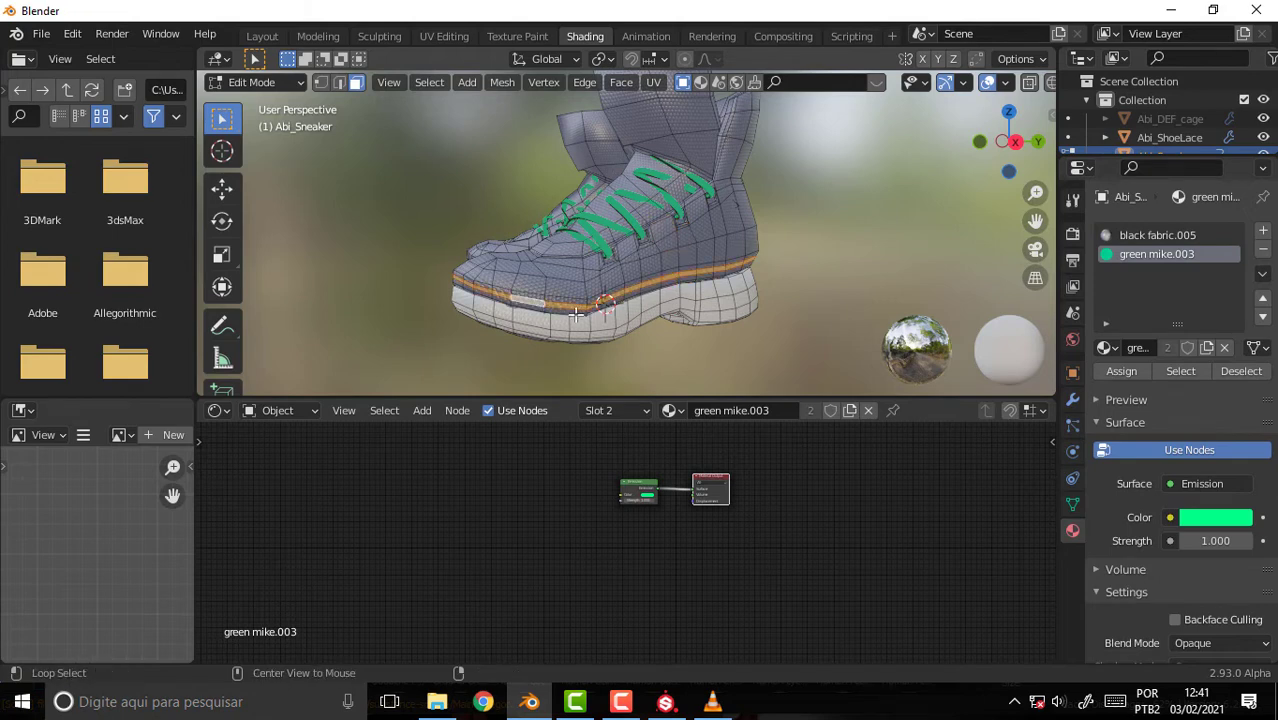
click(1119, 373)
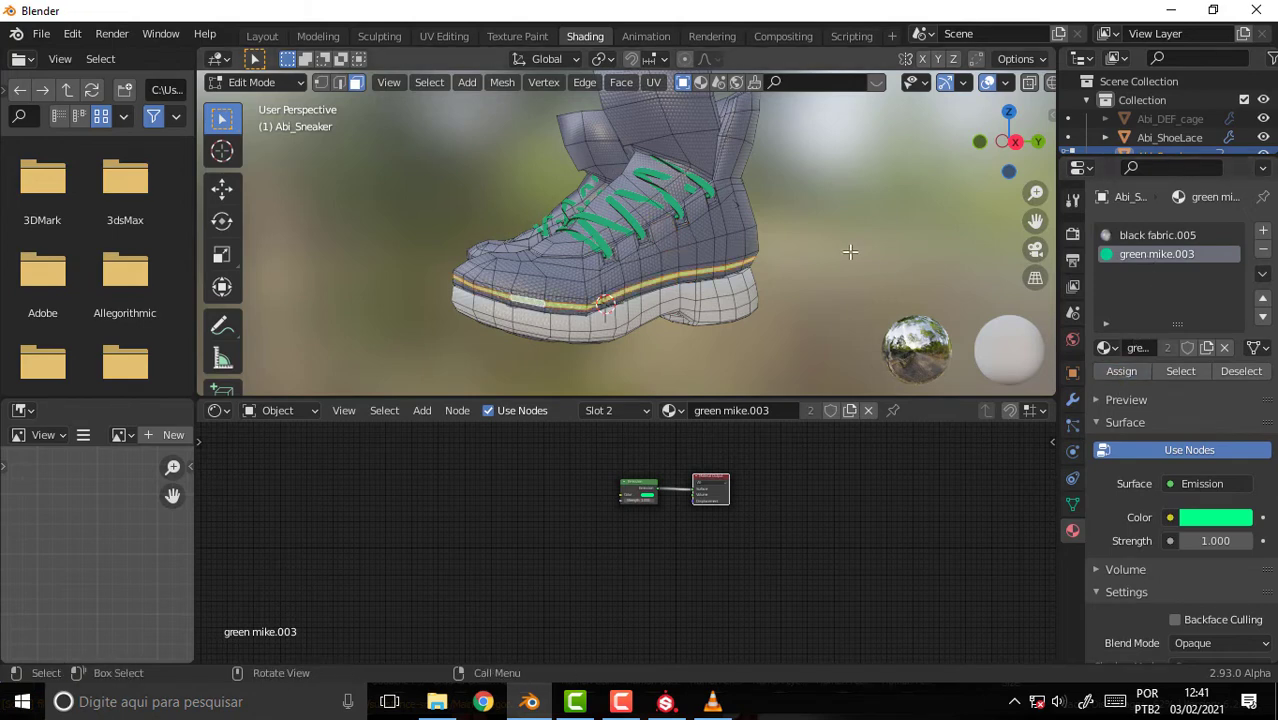
click(858, 248)
Orbit around the sneakers to inspect the green sole band, then switch to the Modeling workspace.
scroll(716, 229, up, 2)
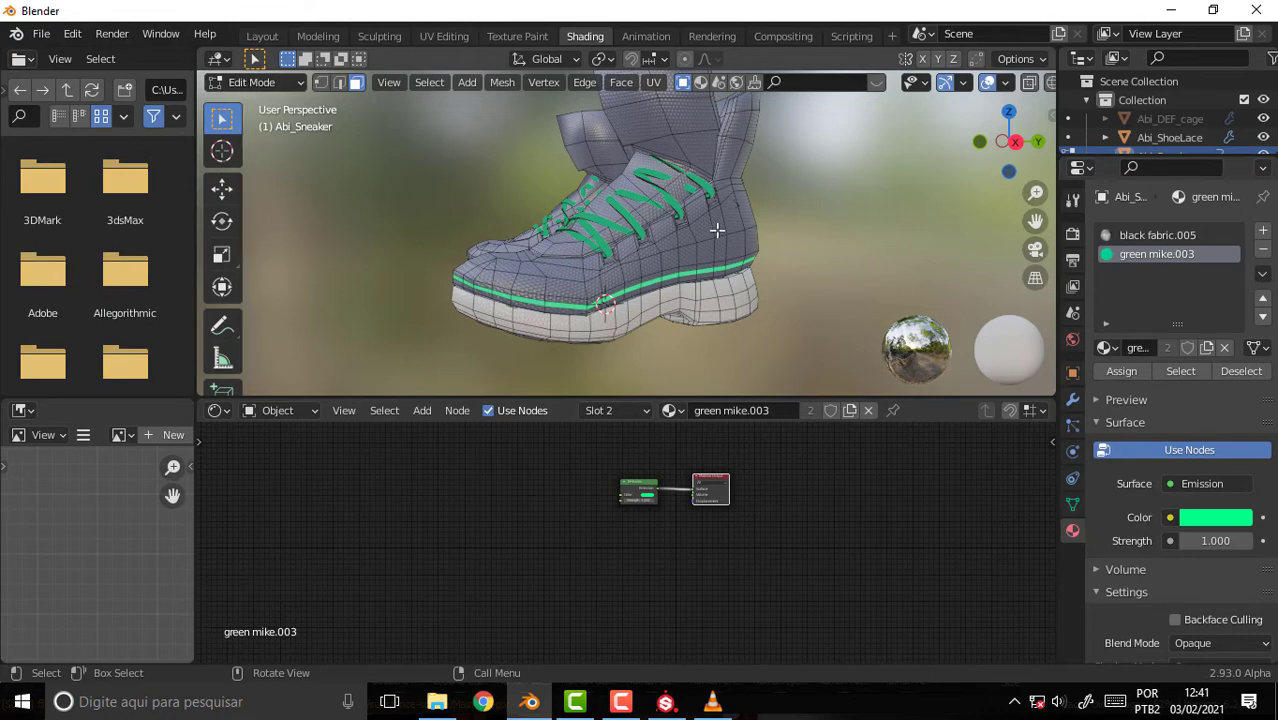
middle_drag(716, 229, 856, 248)
scroll(856, 248, up, 3)
scroll(700, 260, down, 3)
mouse_move(700, 260)
middle_down()
mouse_move(330, 257)
mouse_move(850, 260)
middle_up()
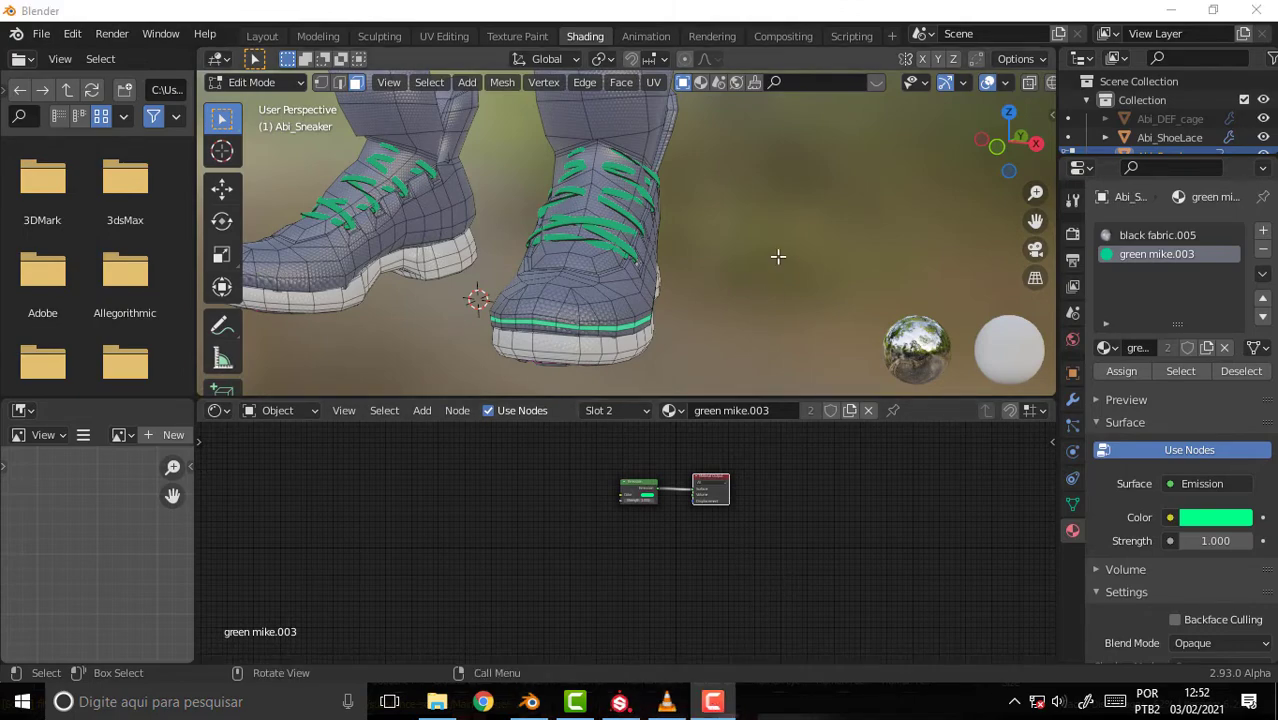
mouse_move(778, 257)
middle_down()
mouse_move(474, 251)
mouse_move(767, 211)
mouse_move(710, 271)
mouse_move(446, 372)
middle_up()
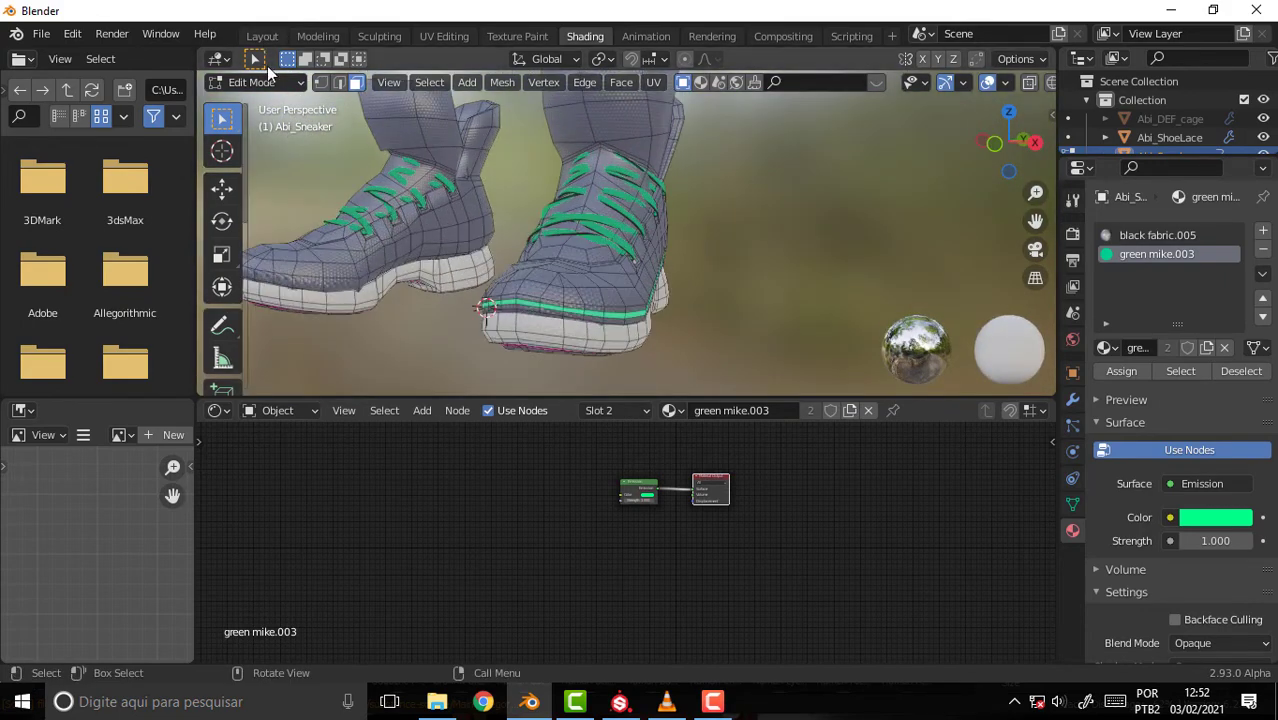
click(316, 36)
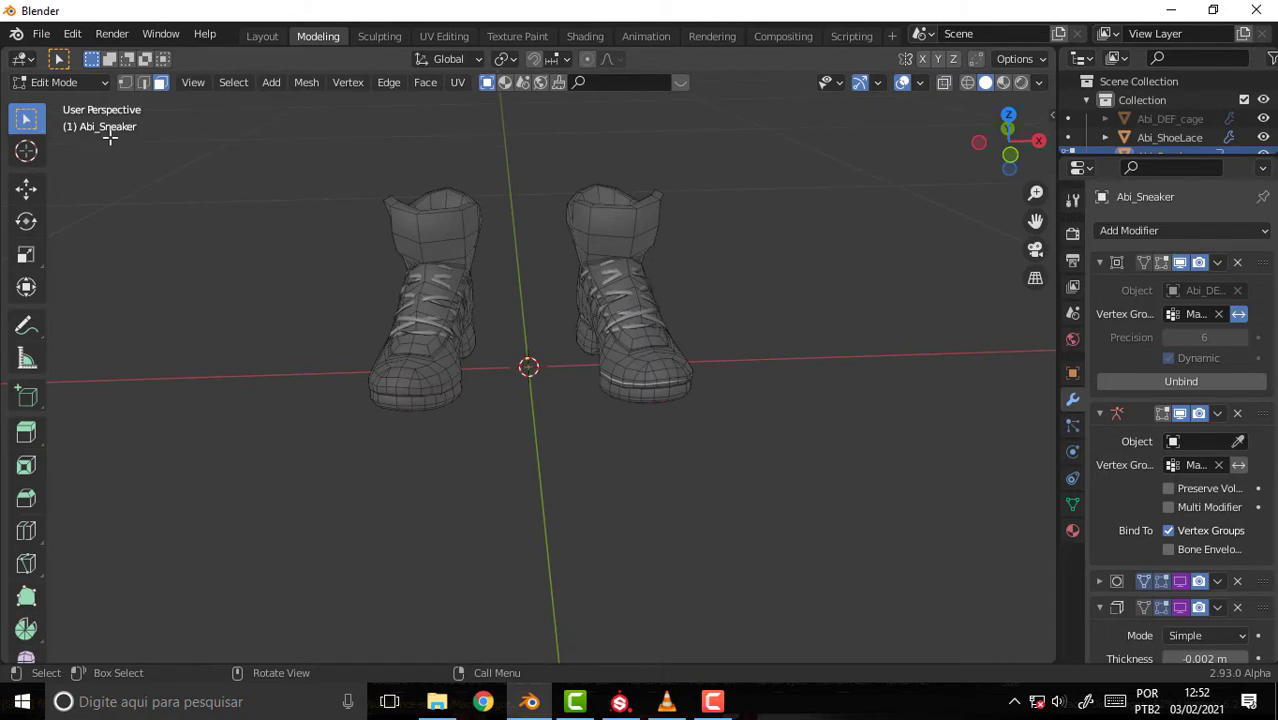
Return to Object Mode and add a point light positioned above the sneakers.
click(60, 82)
click(63, 103)
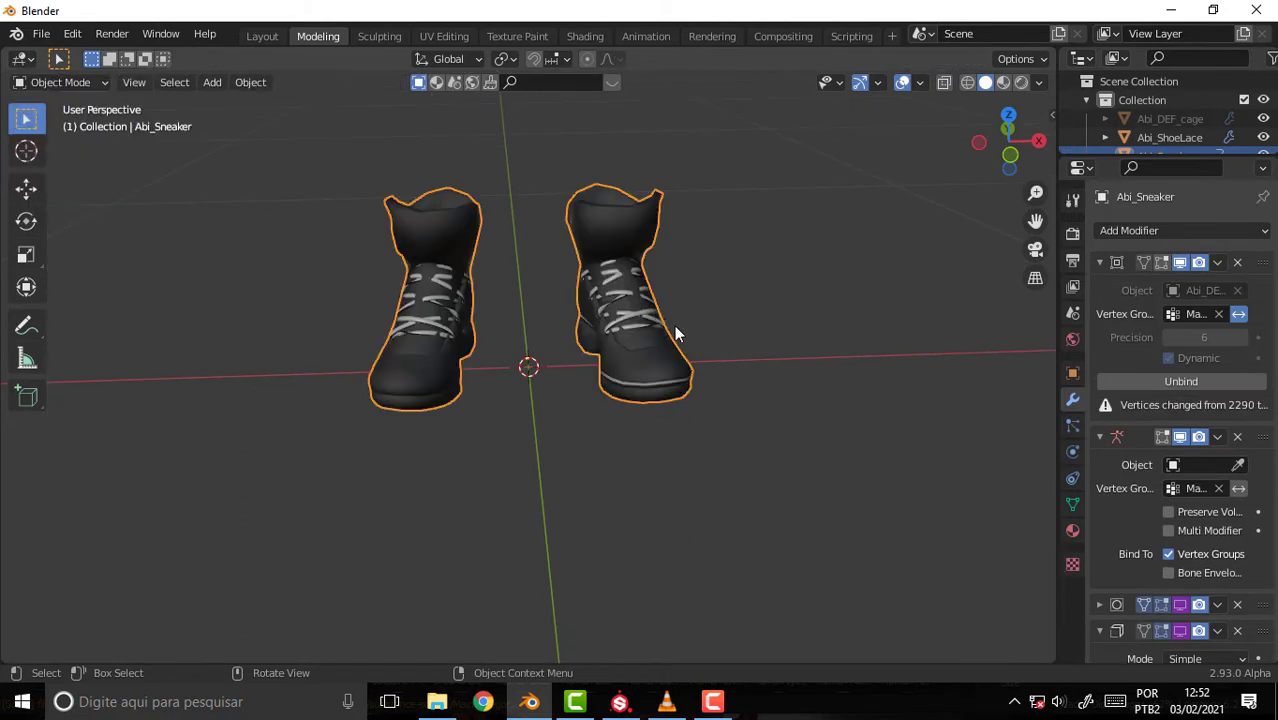
key(shift+a)
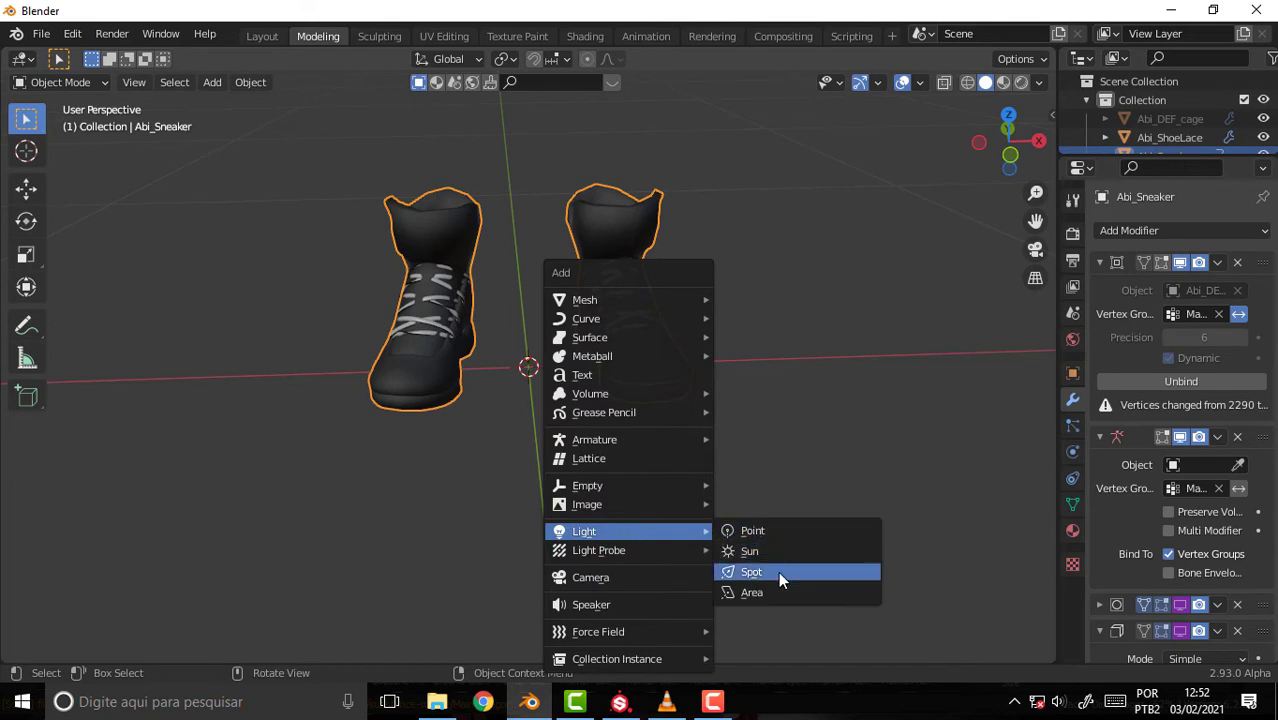
click(775, 535)
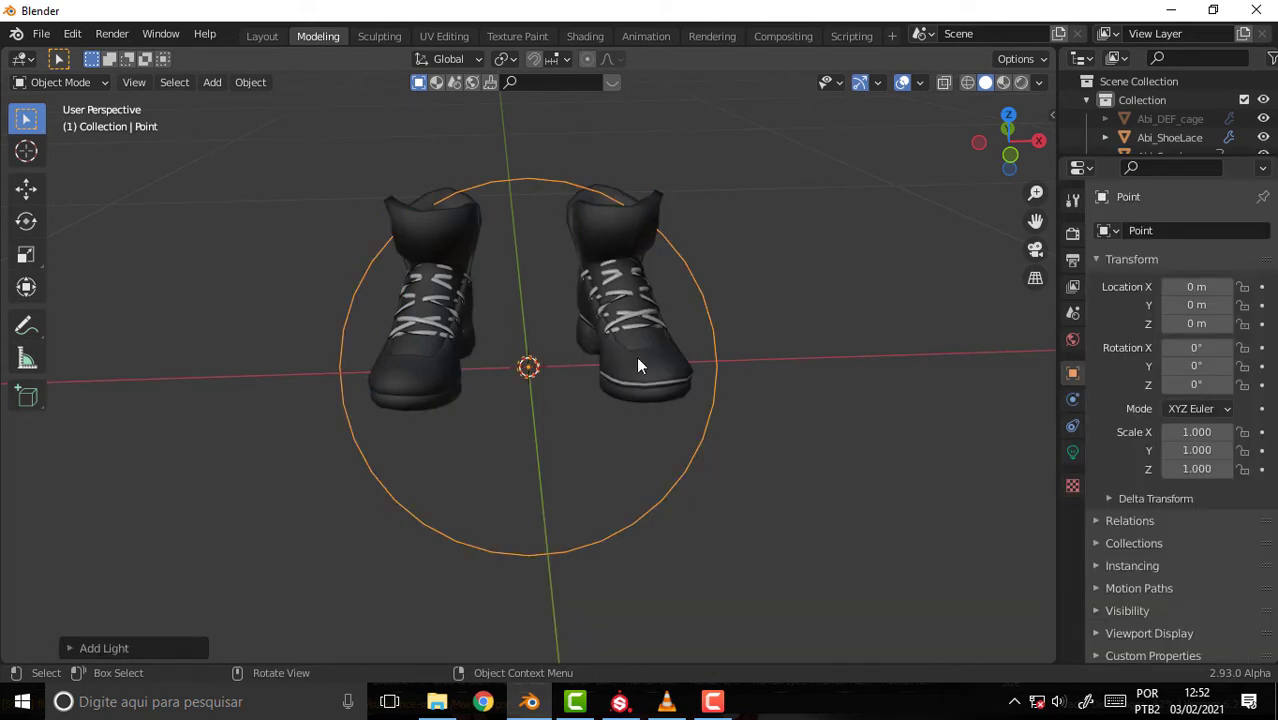
key(g)
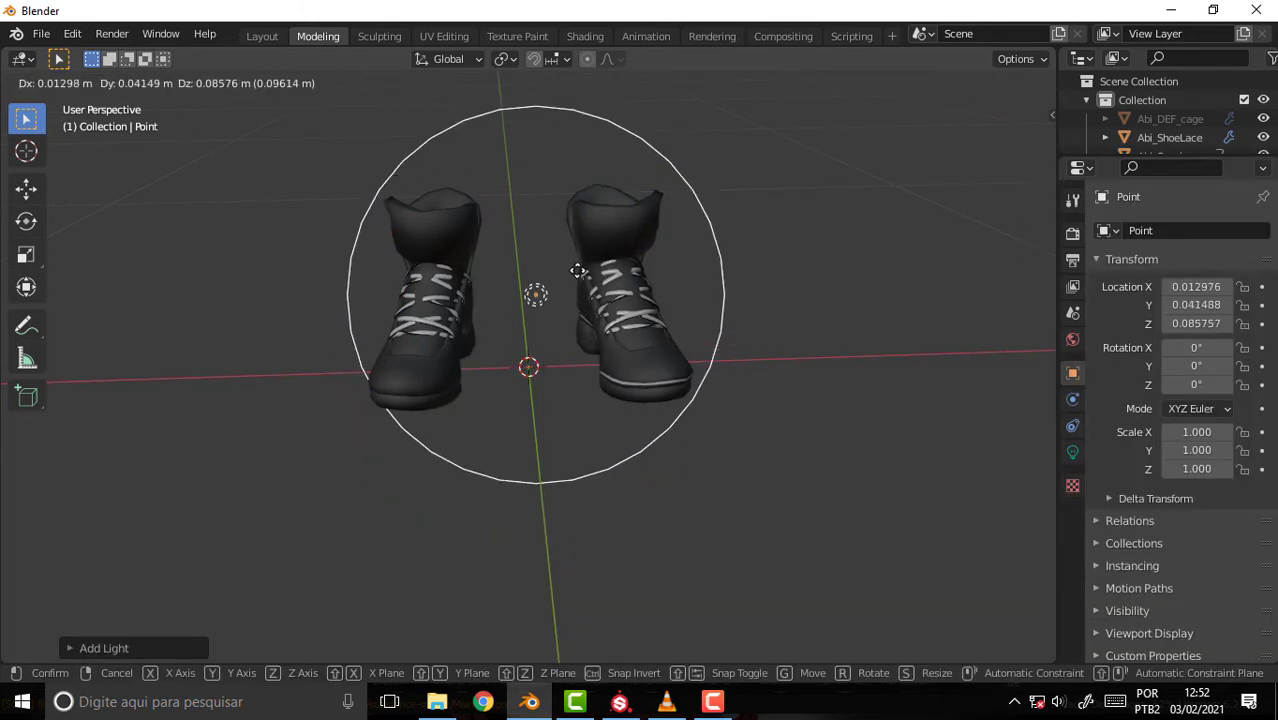
click(574, 517)
Switch the viewport shading to wireframe.
key(z)
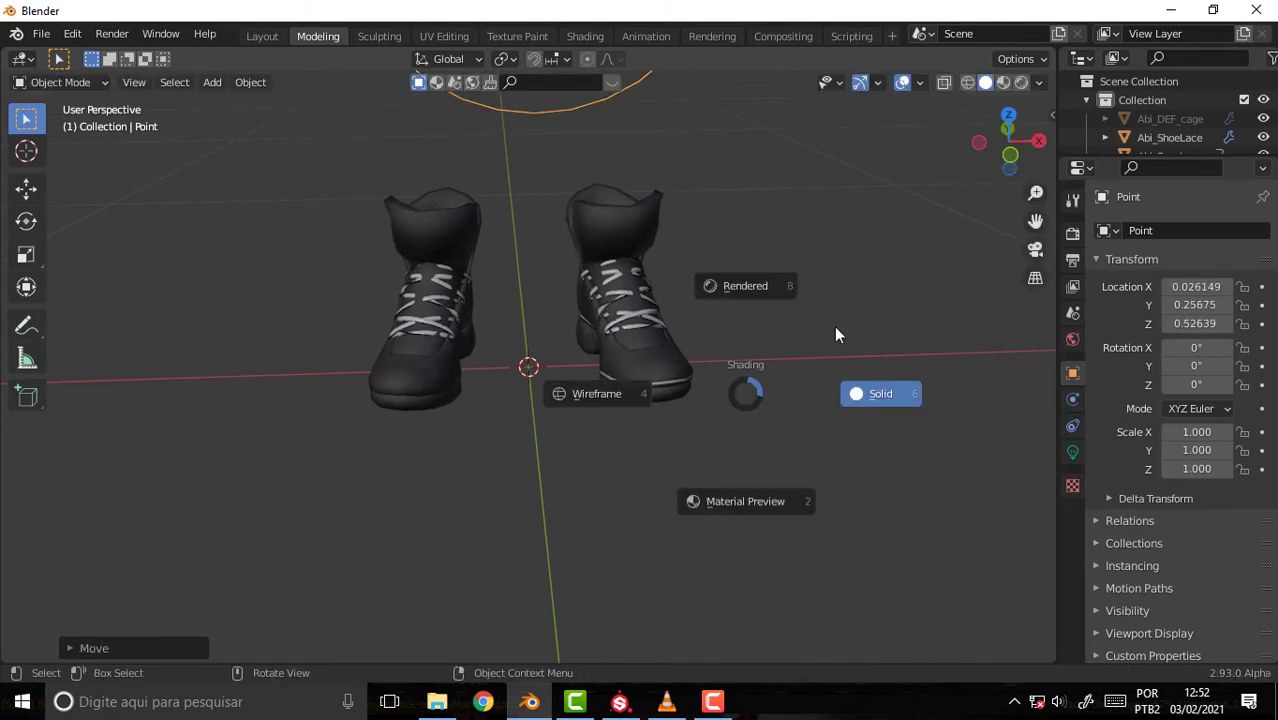
key(z)
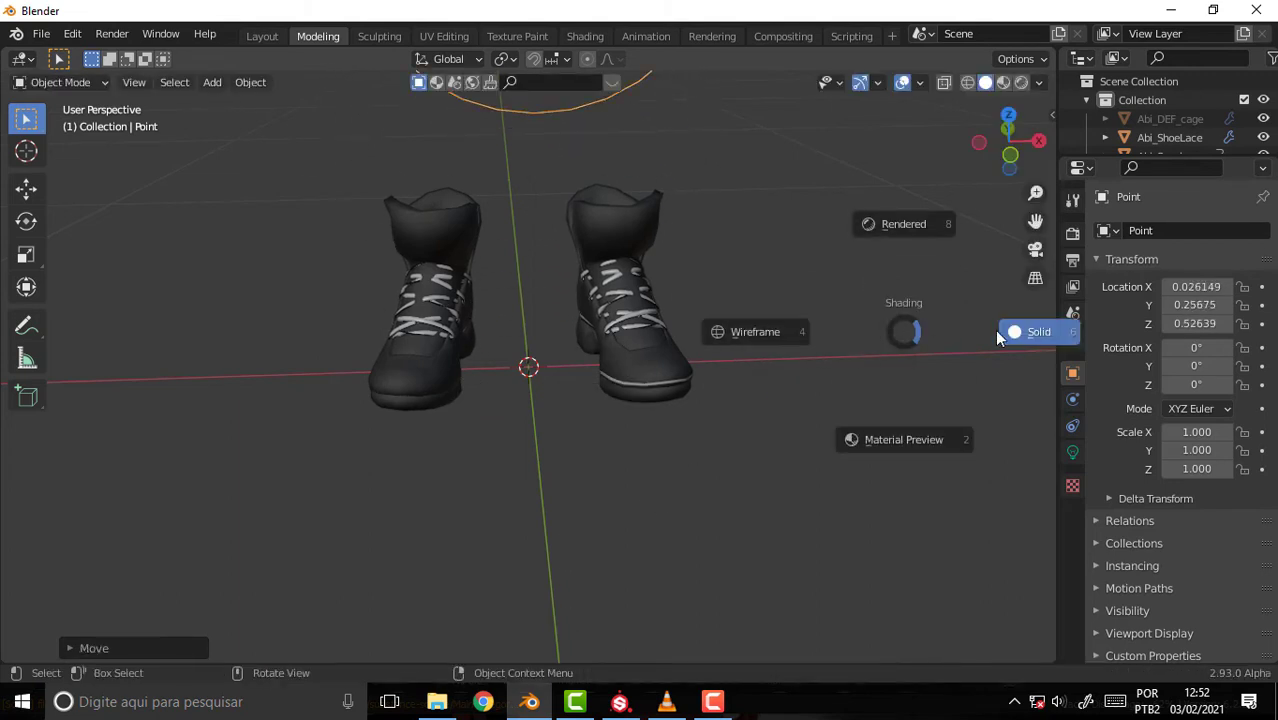
click(765, 262)
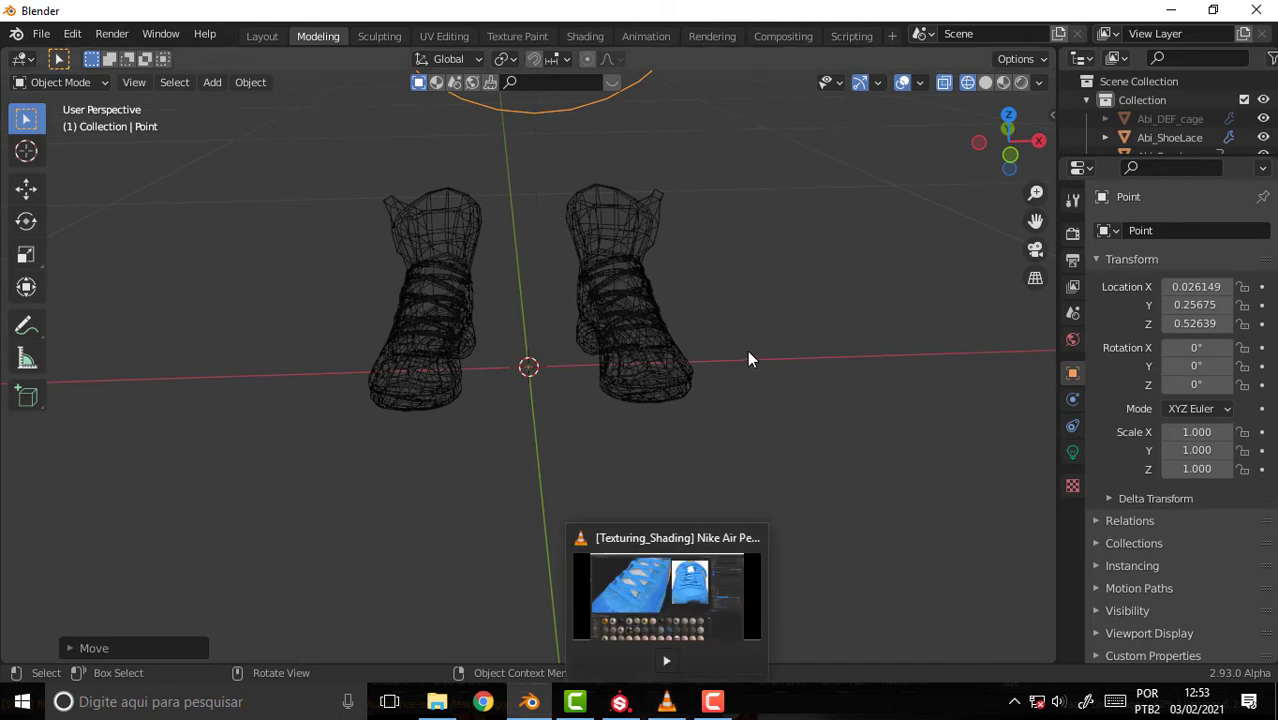
scroll(750, 355, down, 3)
scroll(750, 355, down, 3)
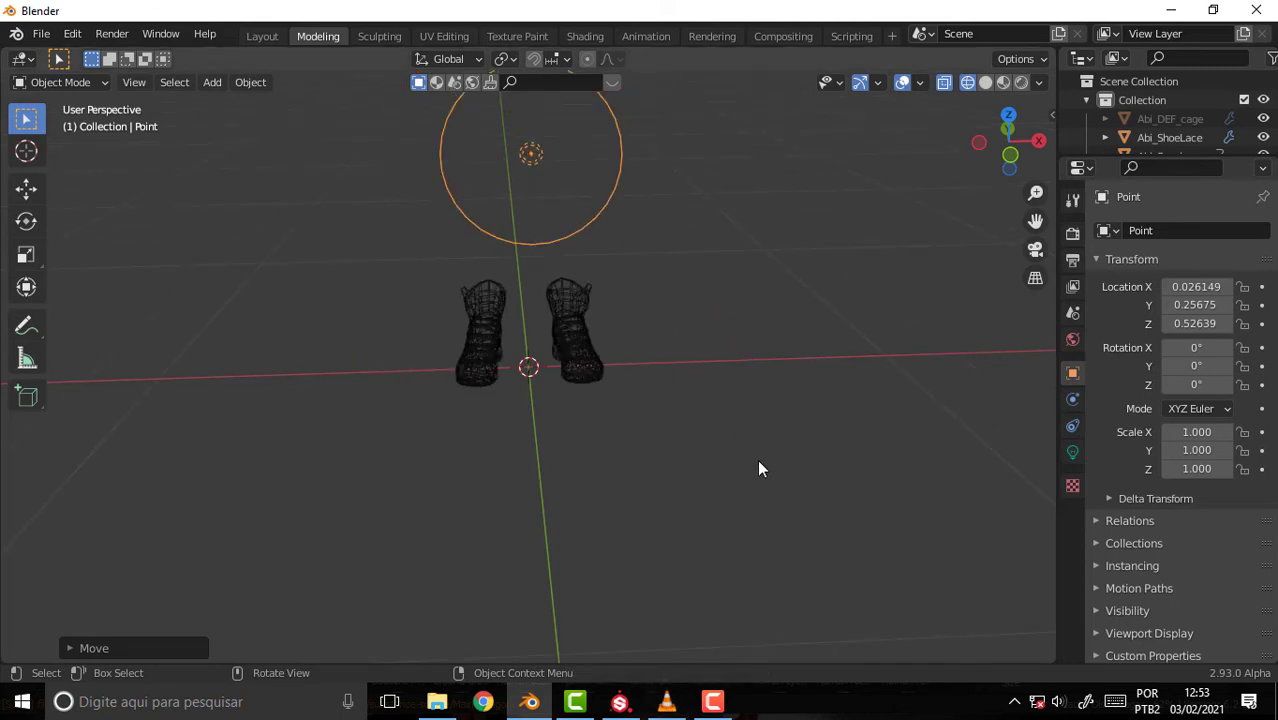
key(shift+a)
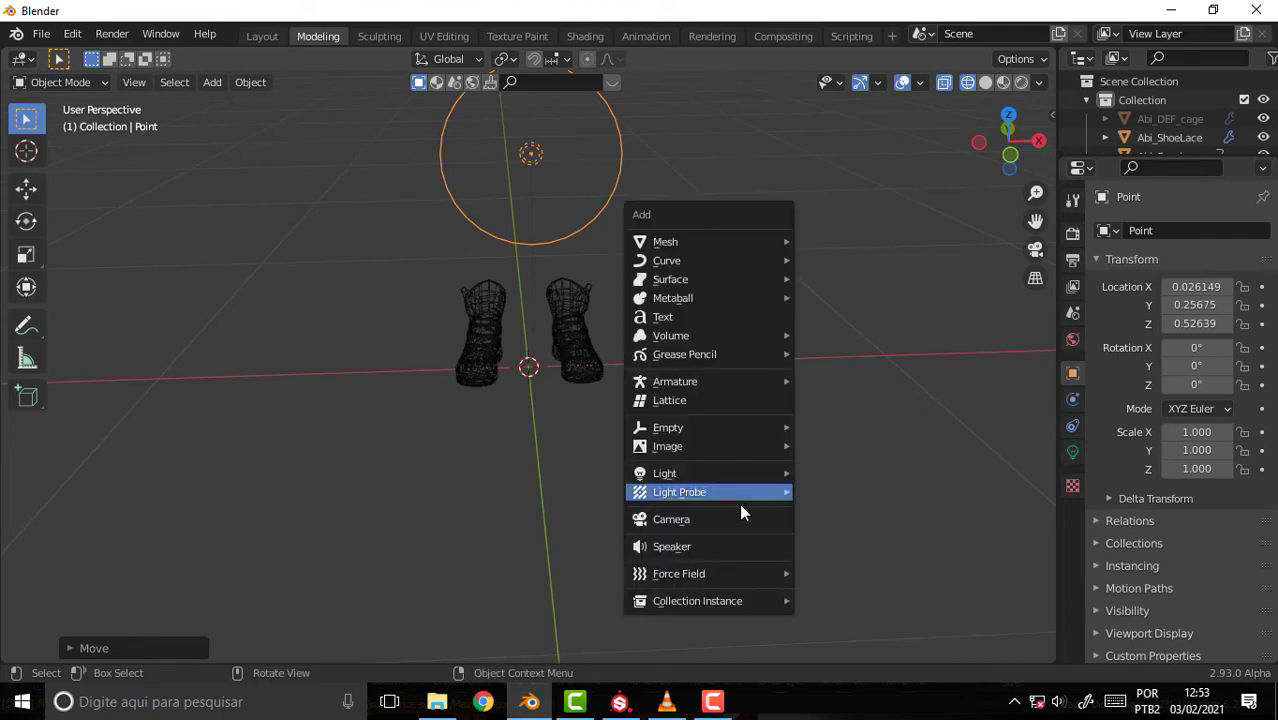
Add a camera, positioned from the right-side view so it frames both sneakers head-on.
click(727, 520)
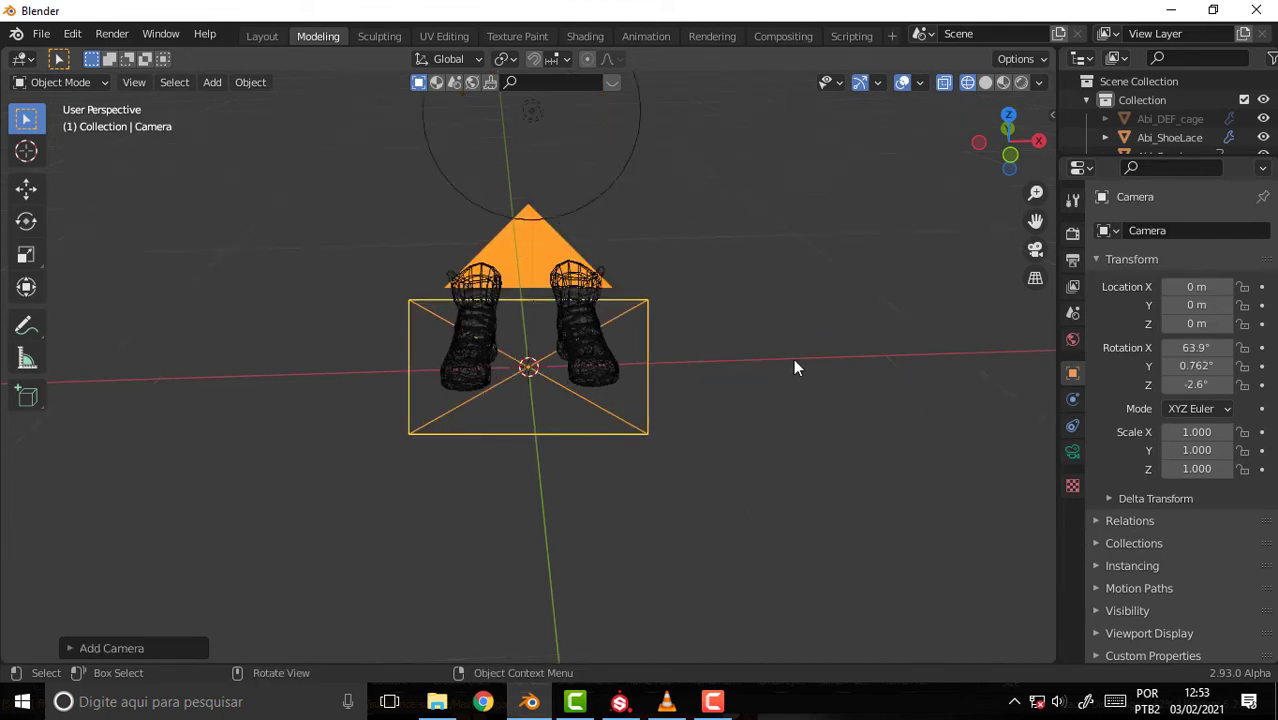
mouse_move(793, 358)
middle_down()
mouse_move(660, 349)
mouse_move(735, 327)
mouse_move(593, 345)
mouse_move(607, 357)
middle_up()
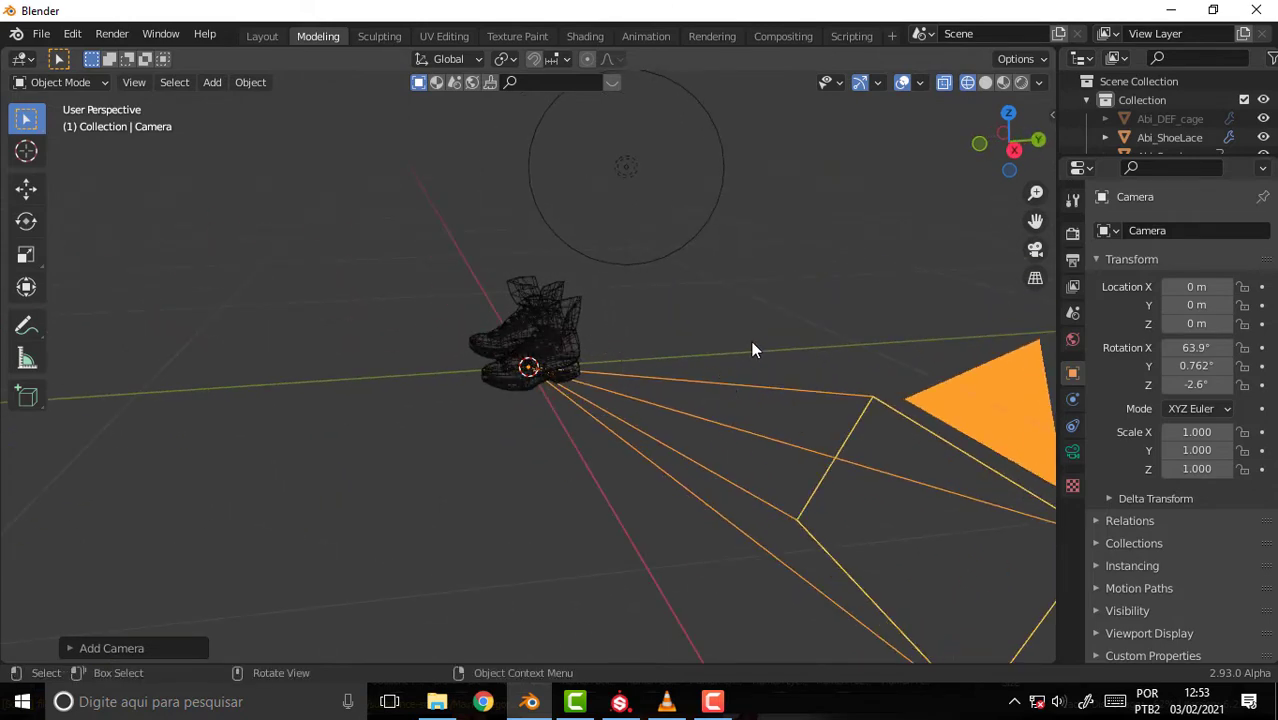
key(KP_3)
key(g)
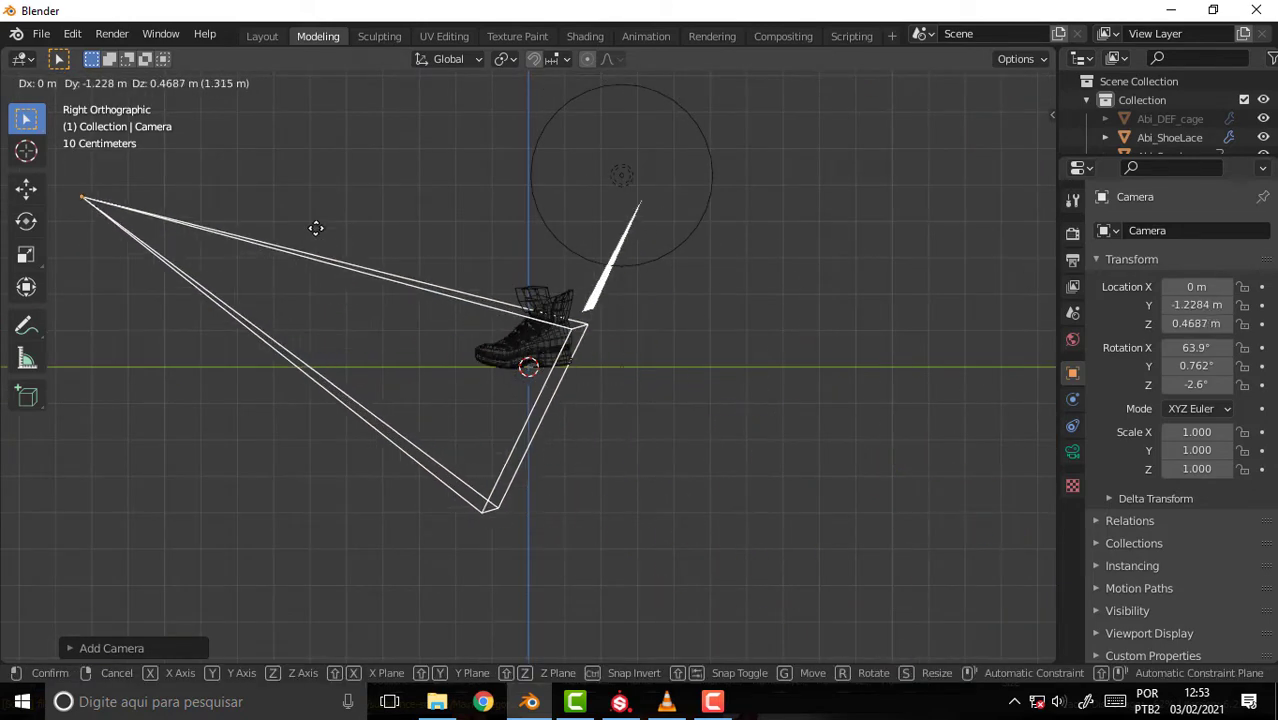
click(431, 224)
key(KP_0)
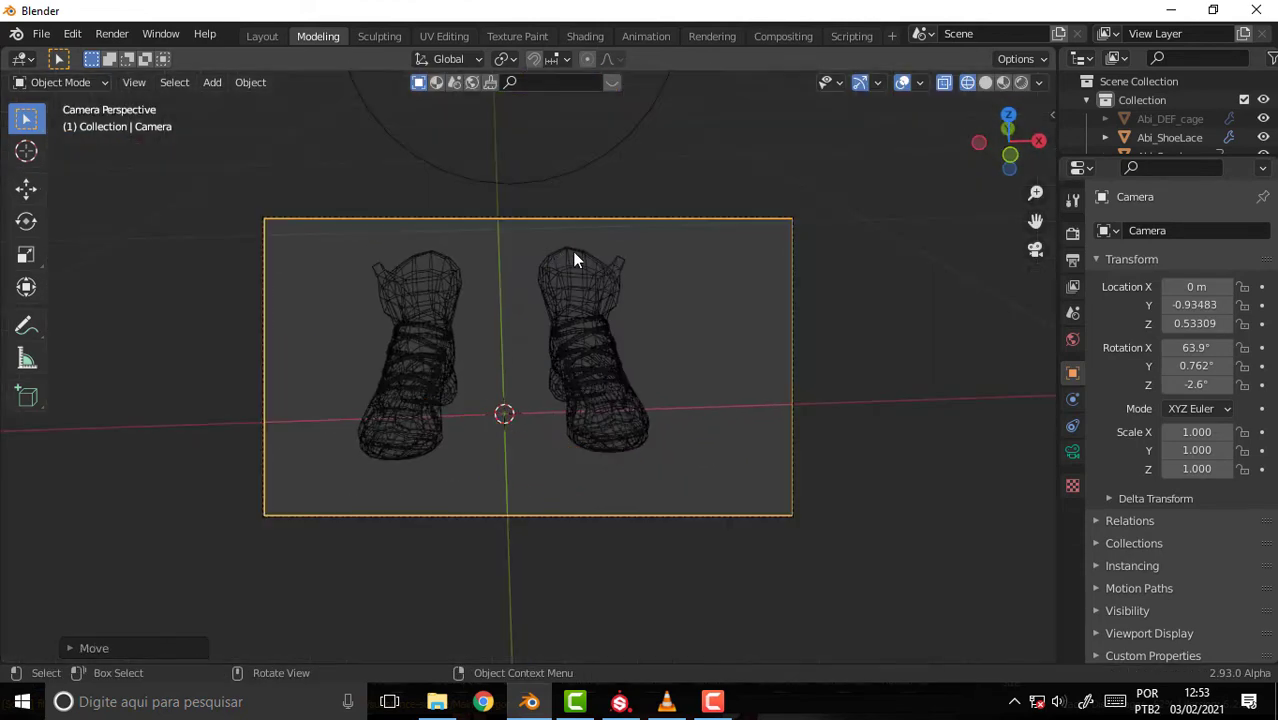
Preview the sneakers in rendered shading and render a still image from the camera.
key(z)
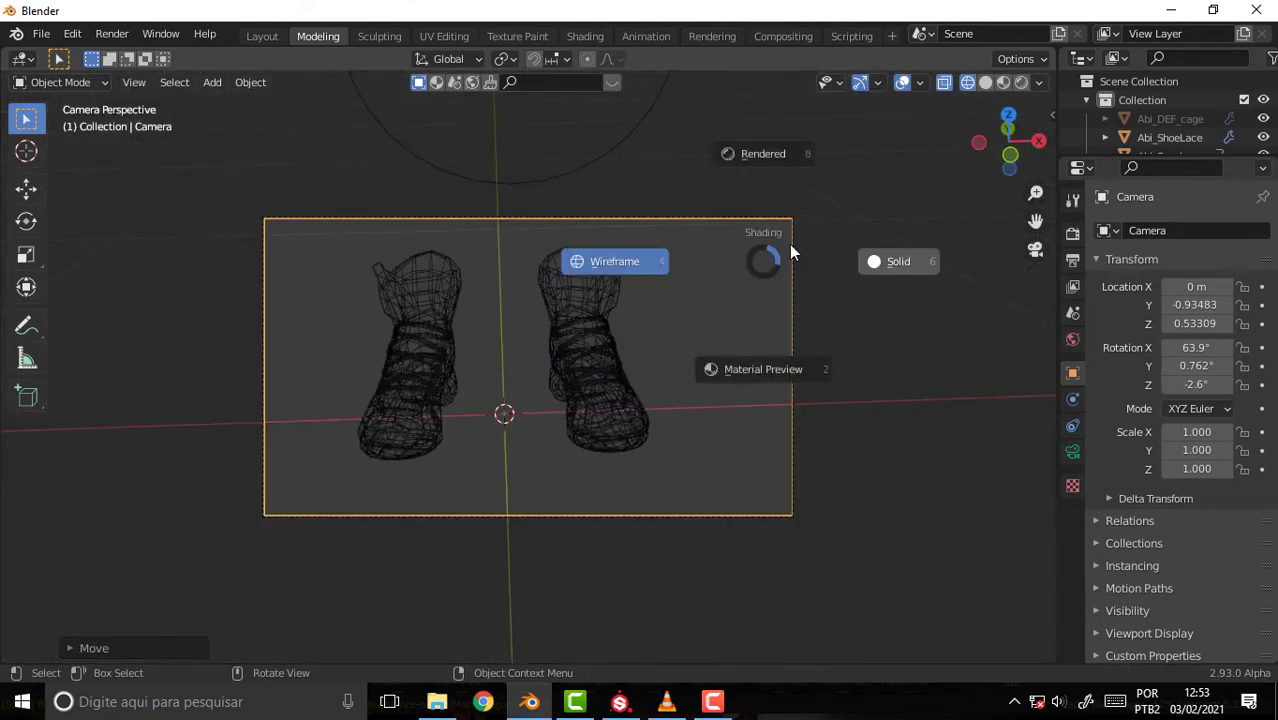
click(789, 244)
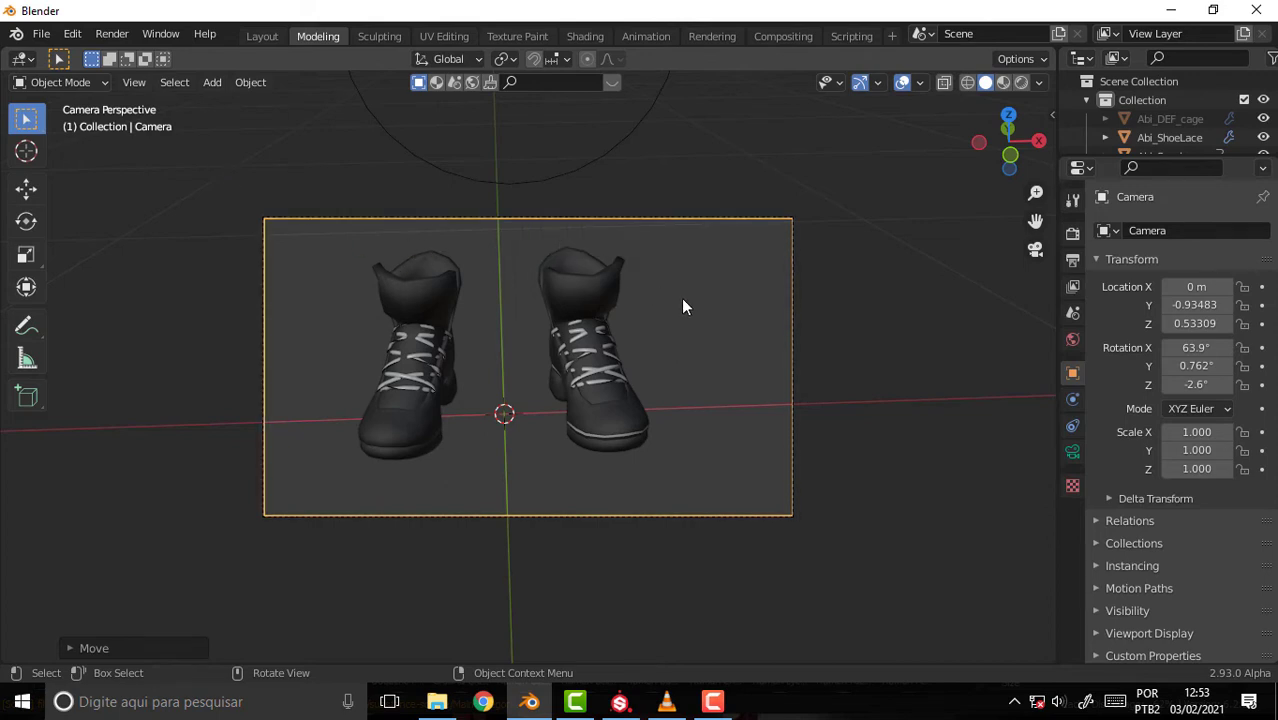
key(z)
key(z)
click(695, 205)
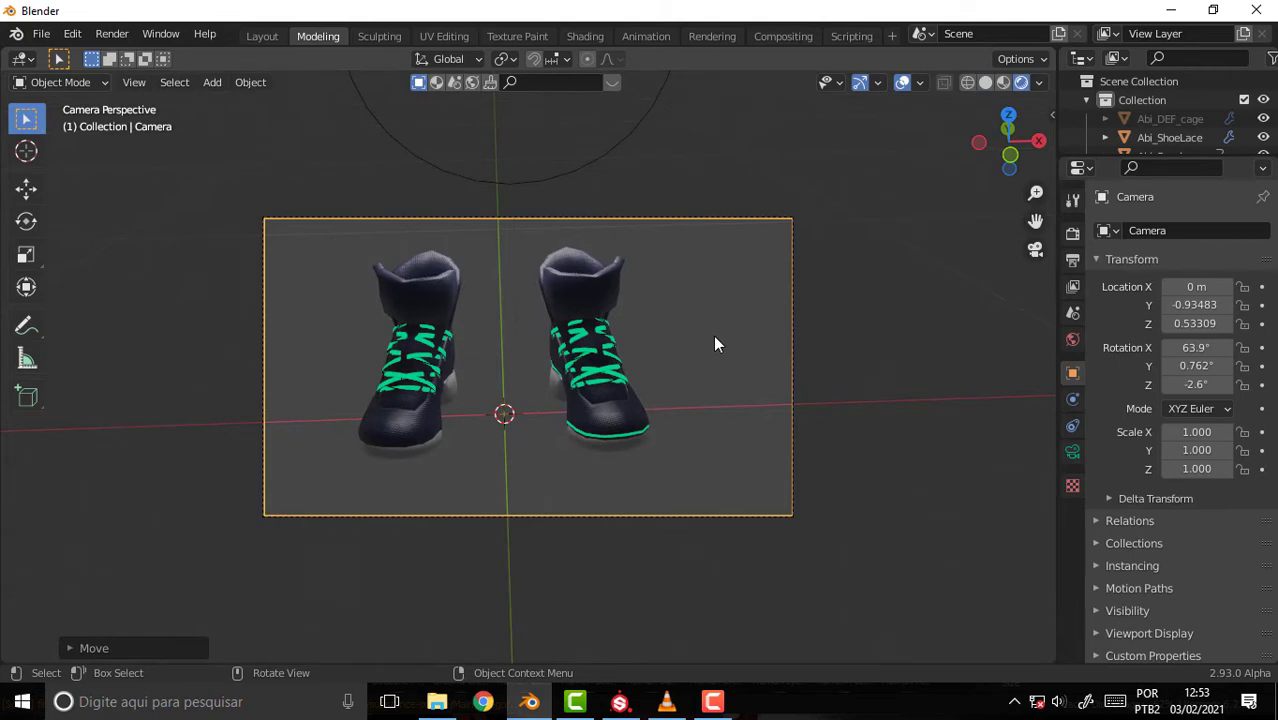
click(111, 34)
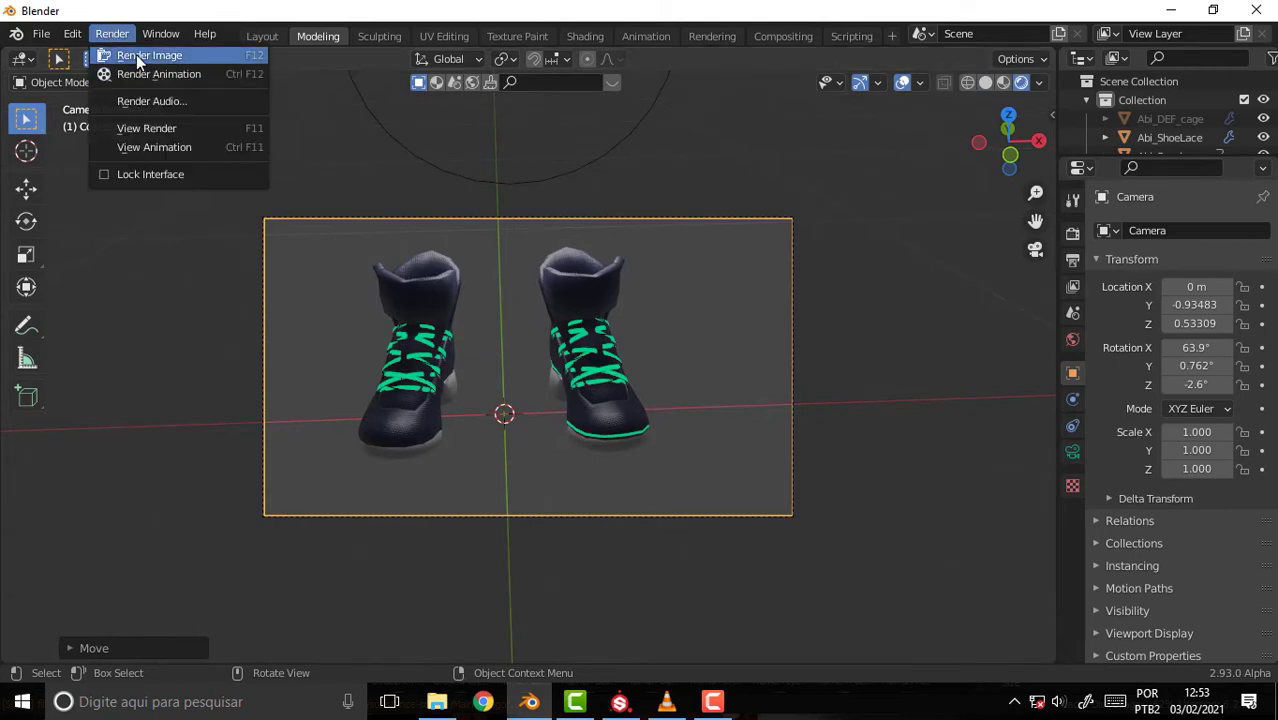
click(136, 54)
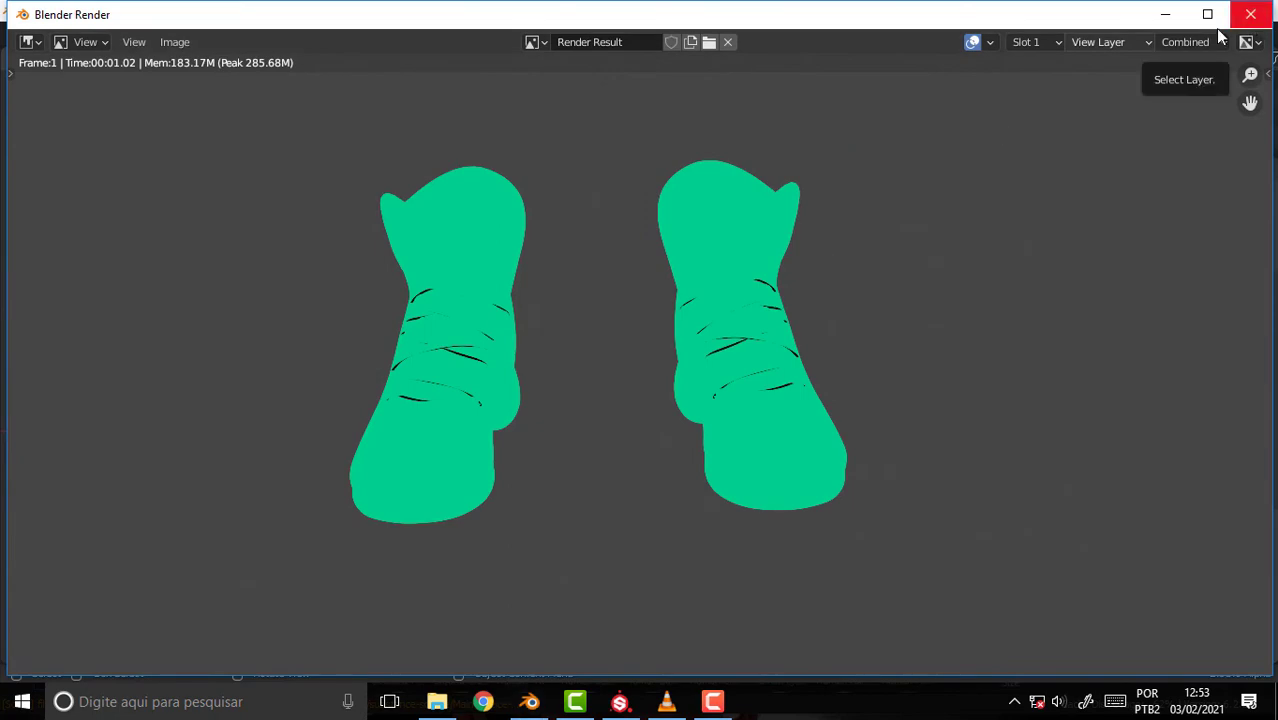
Delete Abi_Sneaker's green mike.003 material slot, leaving only fabric.005.
click(1250, 14)
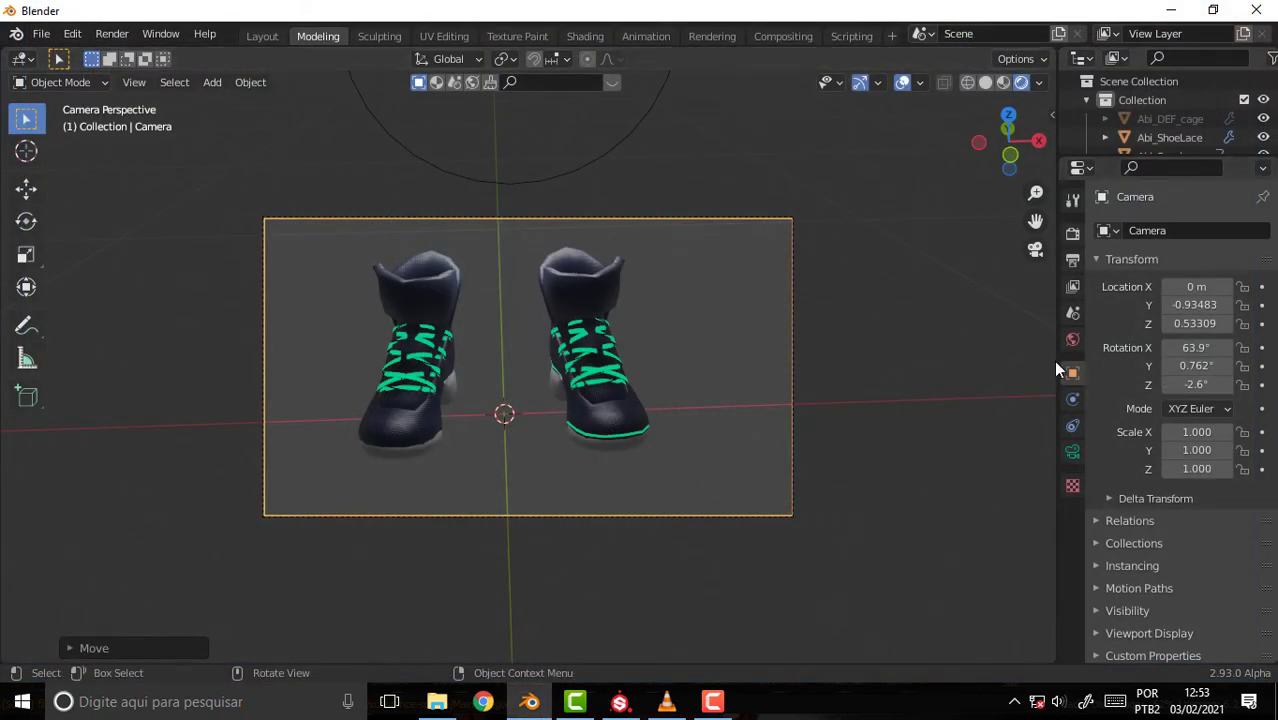
drag(1056, 360, 886, 358)
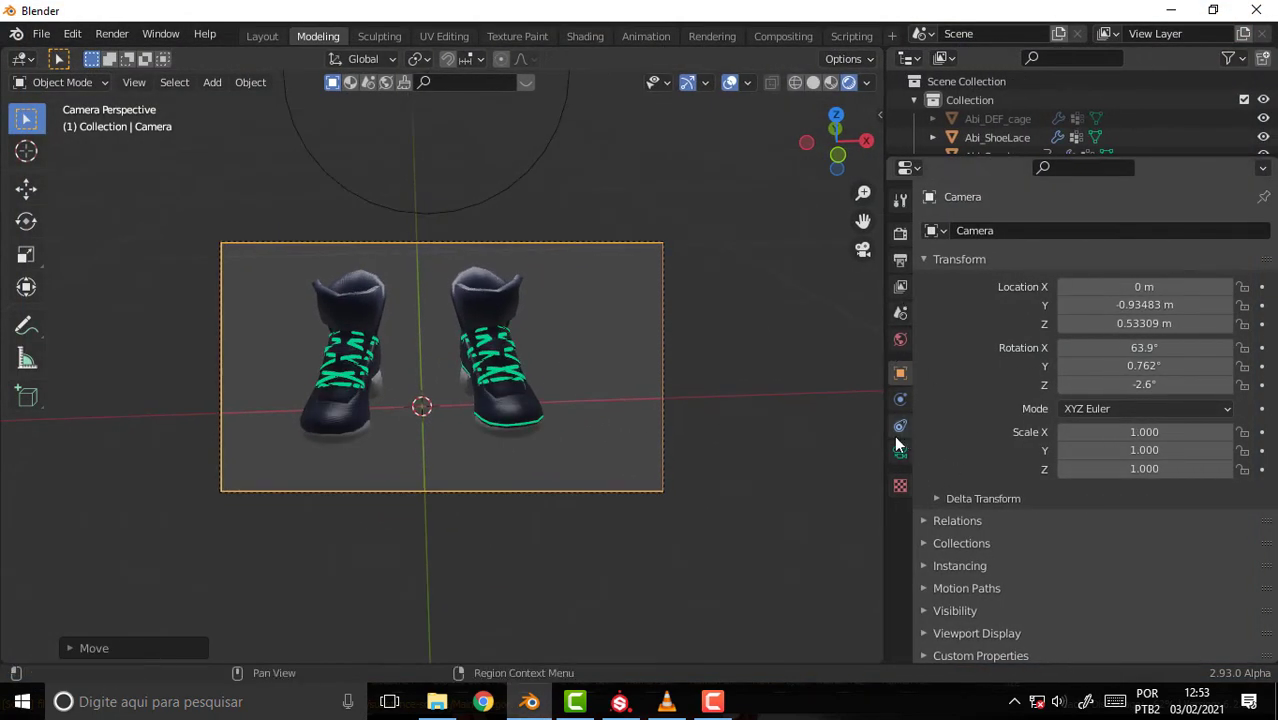
click(518, 414)
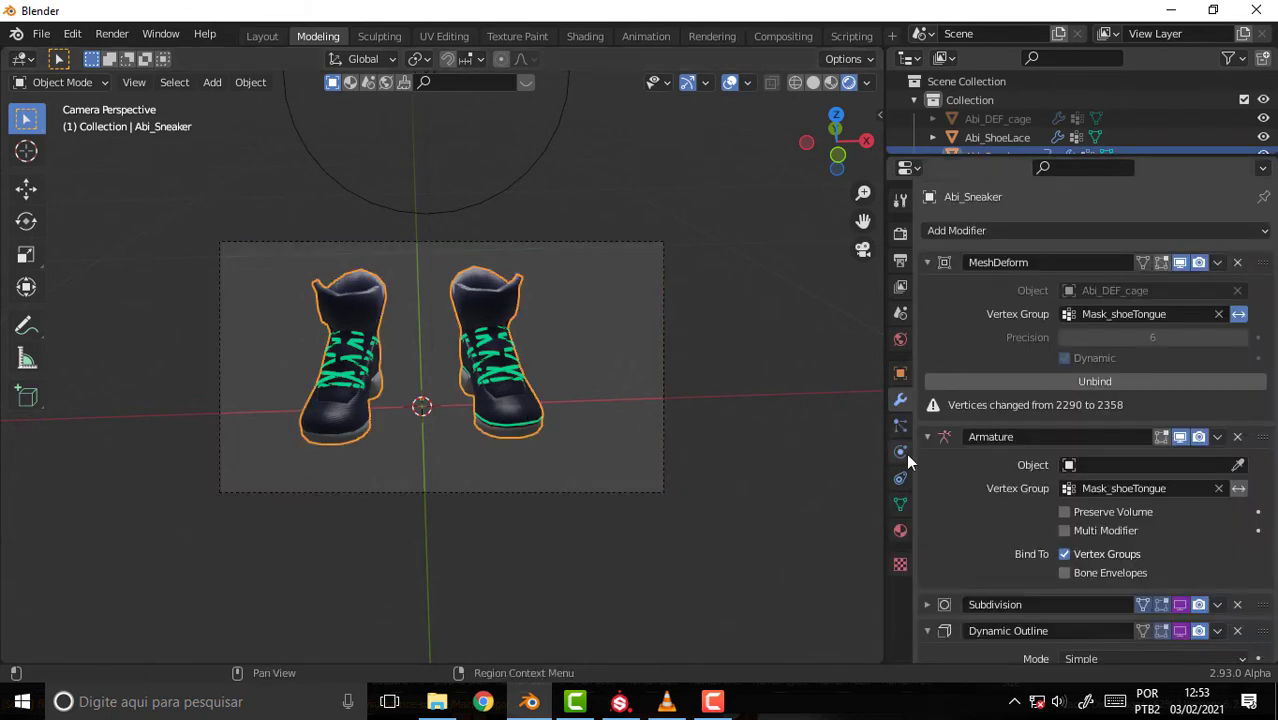
click(900, 531)
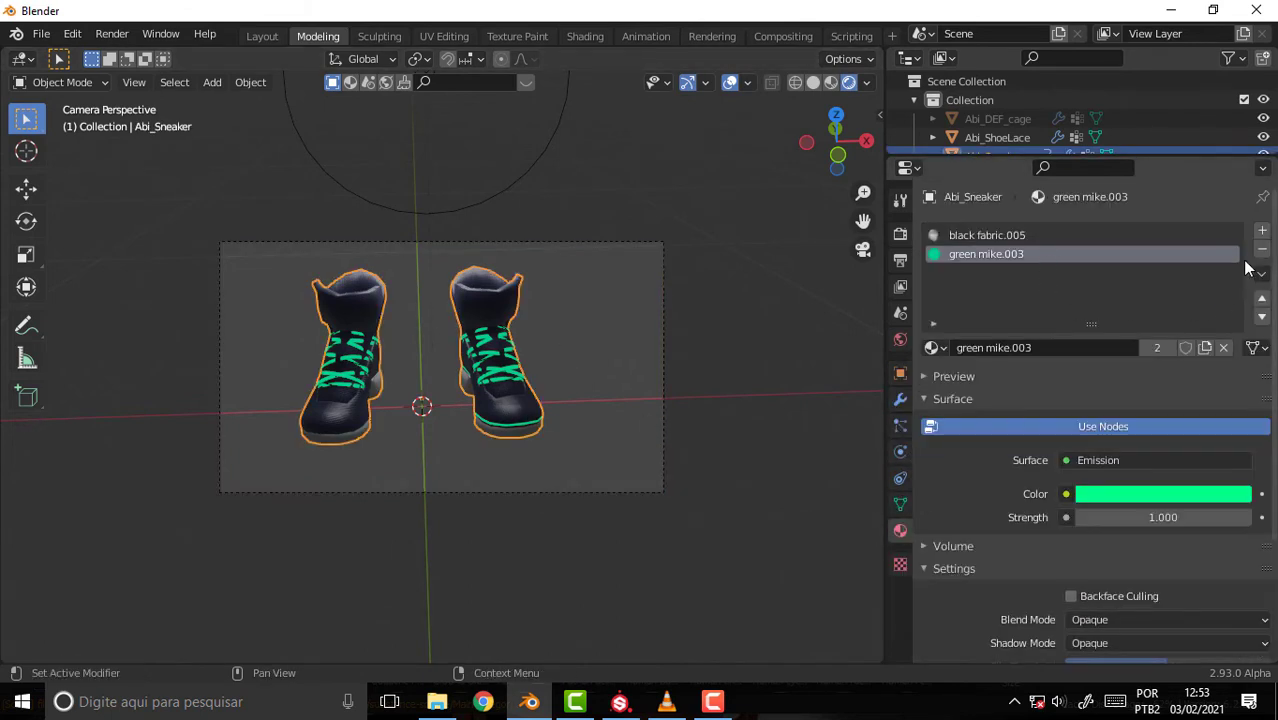
click(1261, 249)
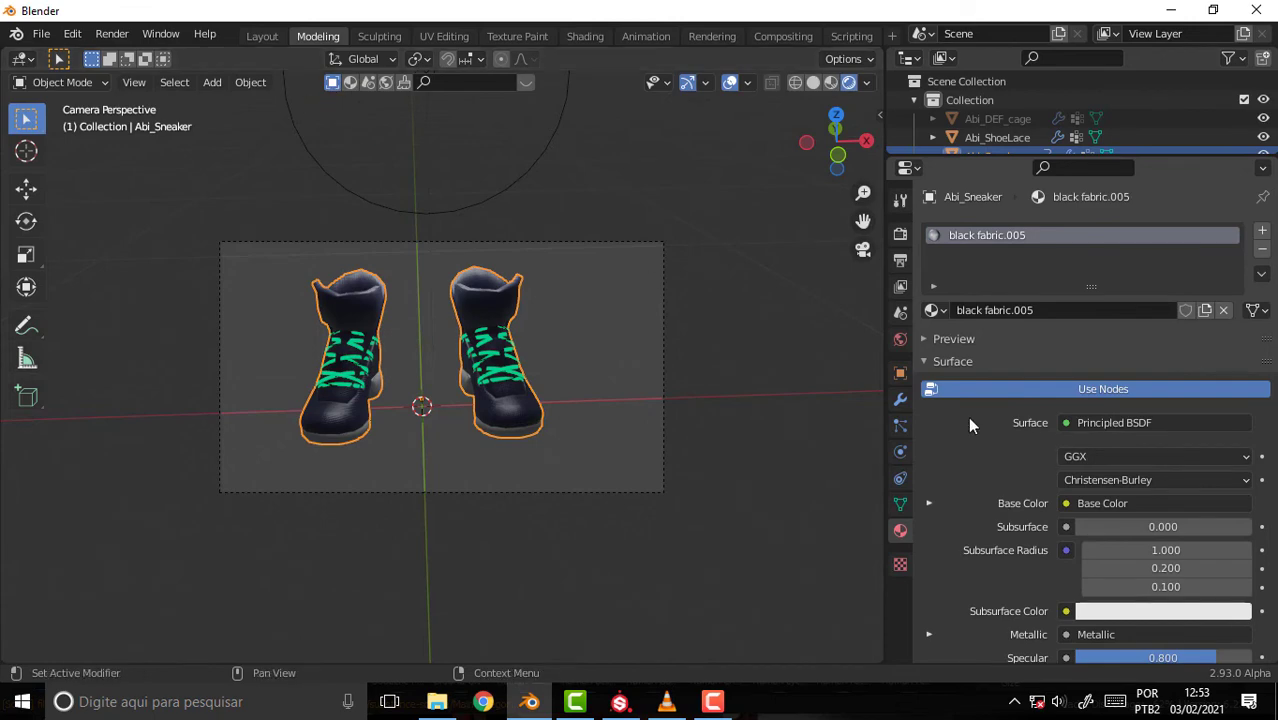
Render the navy fabric sneakers with green laces, inspect the image, then close it.
click(112, 34)
click(150, 55)
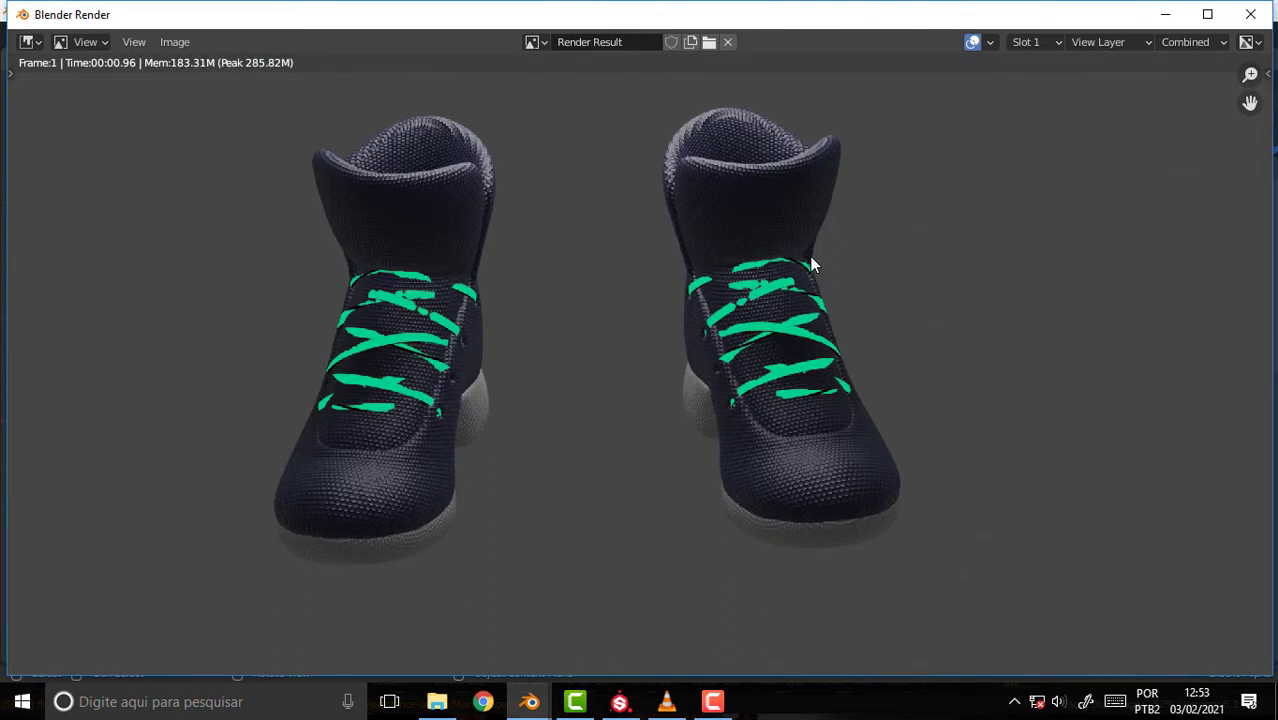
middle_drag(810, 264, 903, 320)
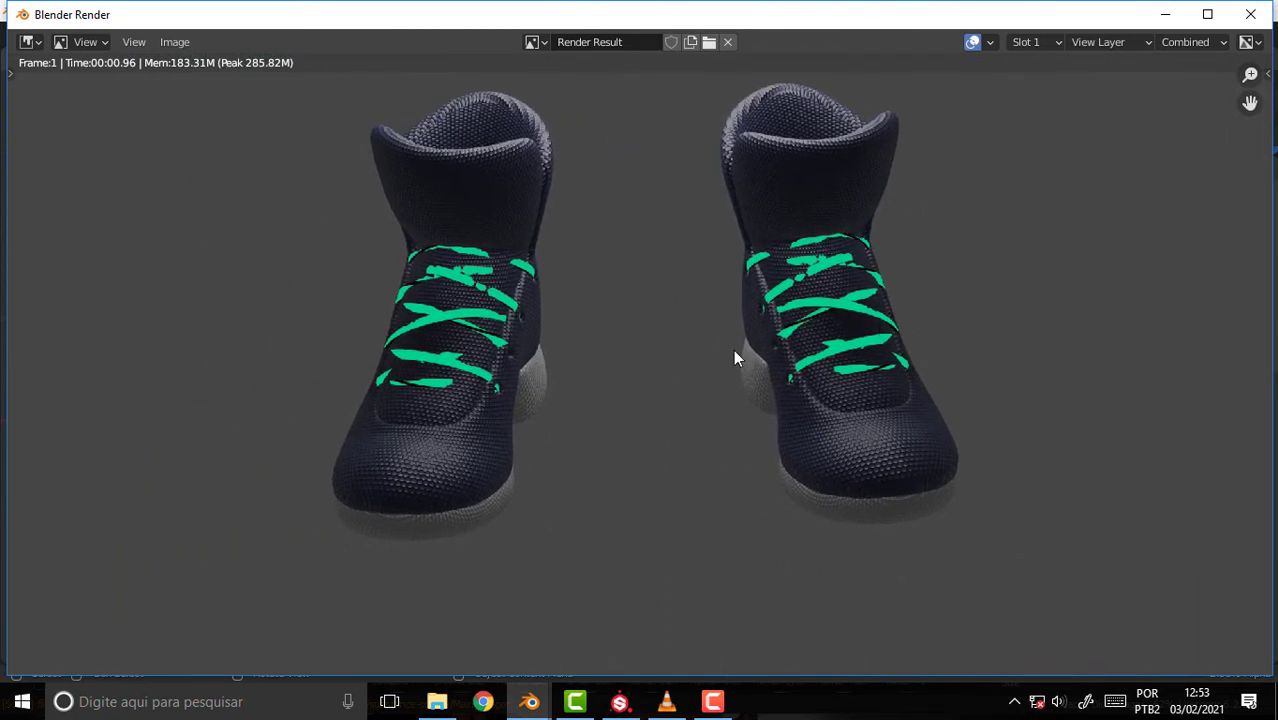
middle_drag(996, 302, 948, 282)
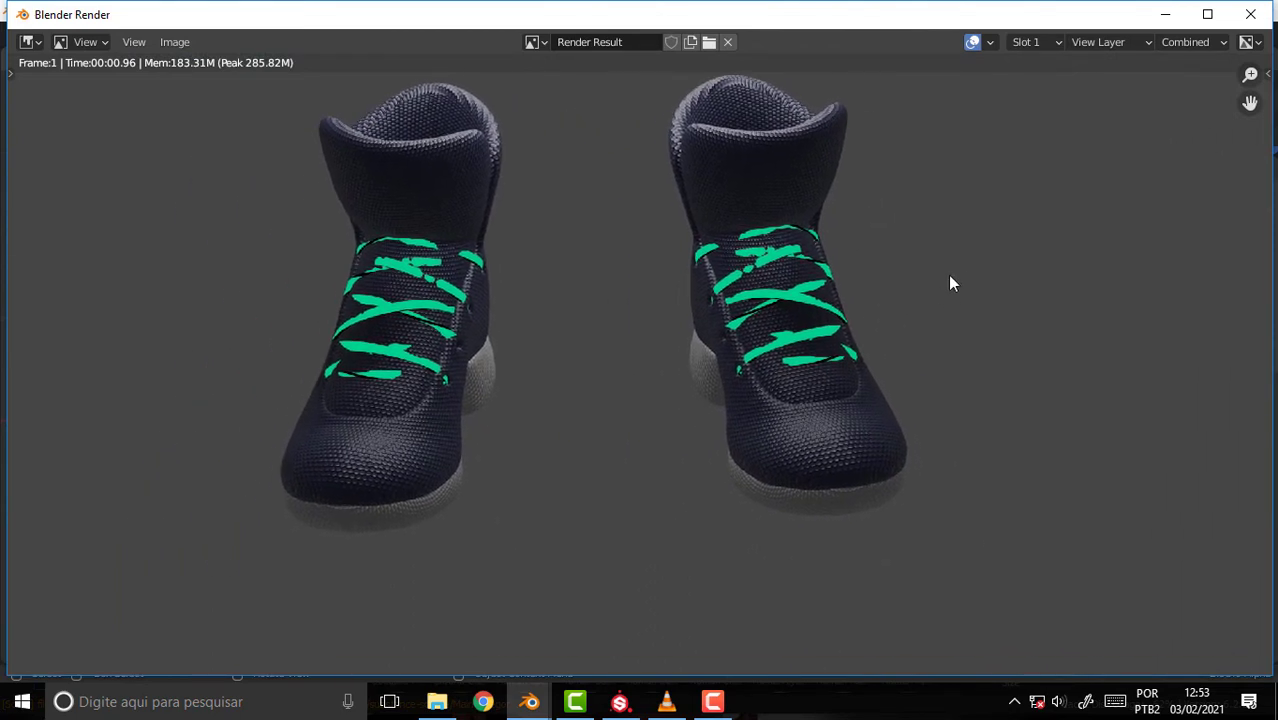
click(1250, 14)
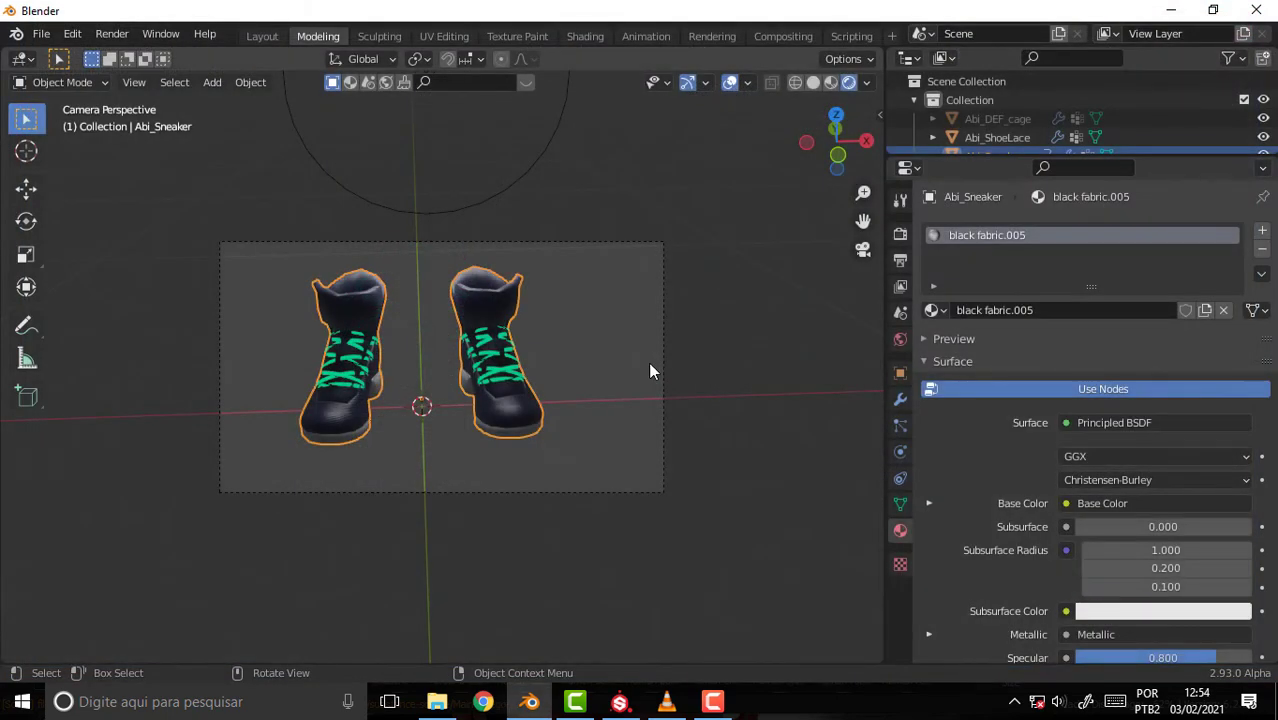
key(Home)
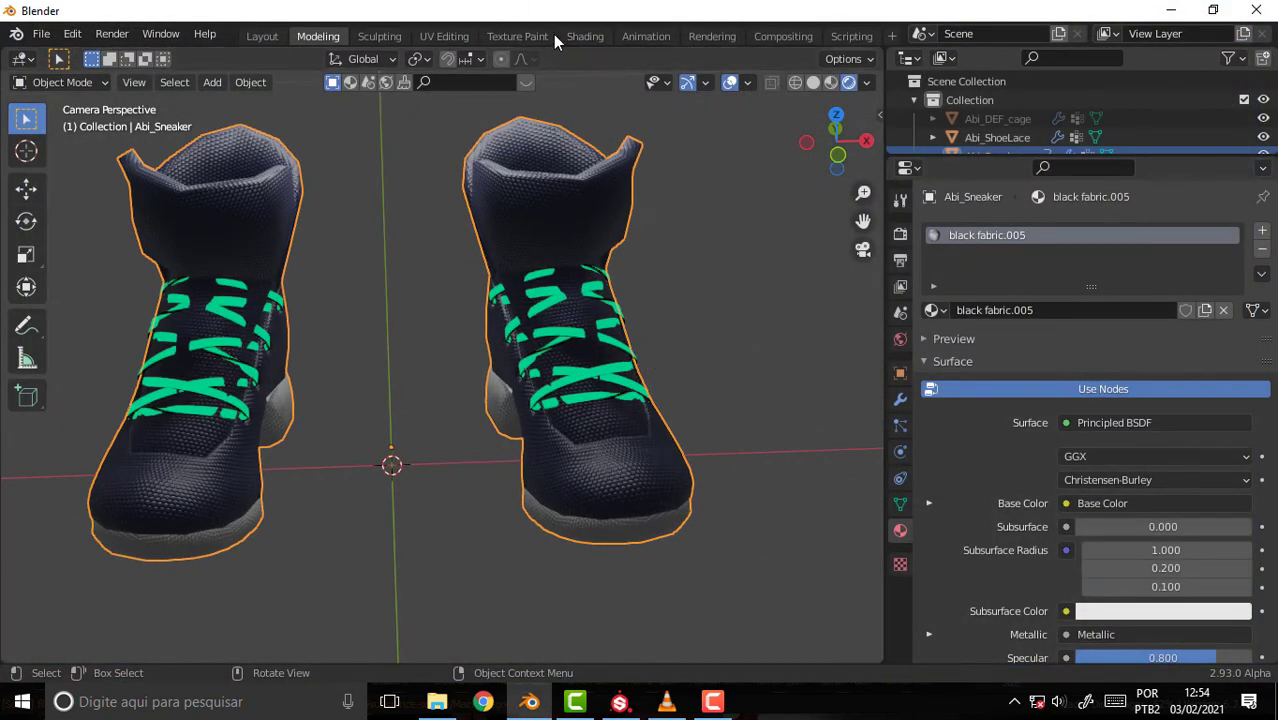
In the Shading workspace, change the fabric.005 Displacement node's Scale from 1.000 to 0.010.
click(580, 37)
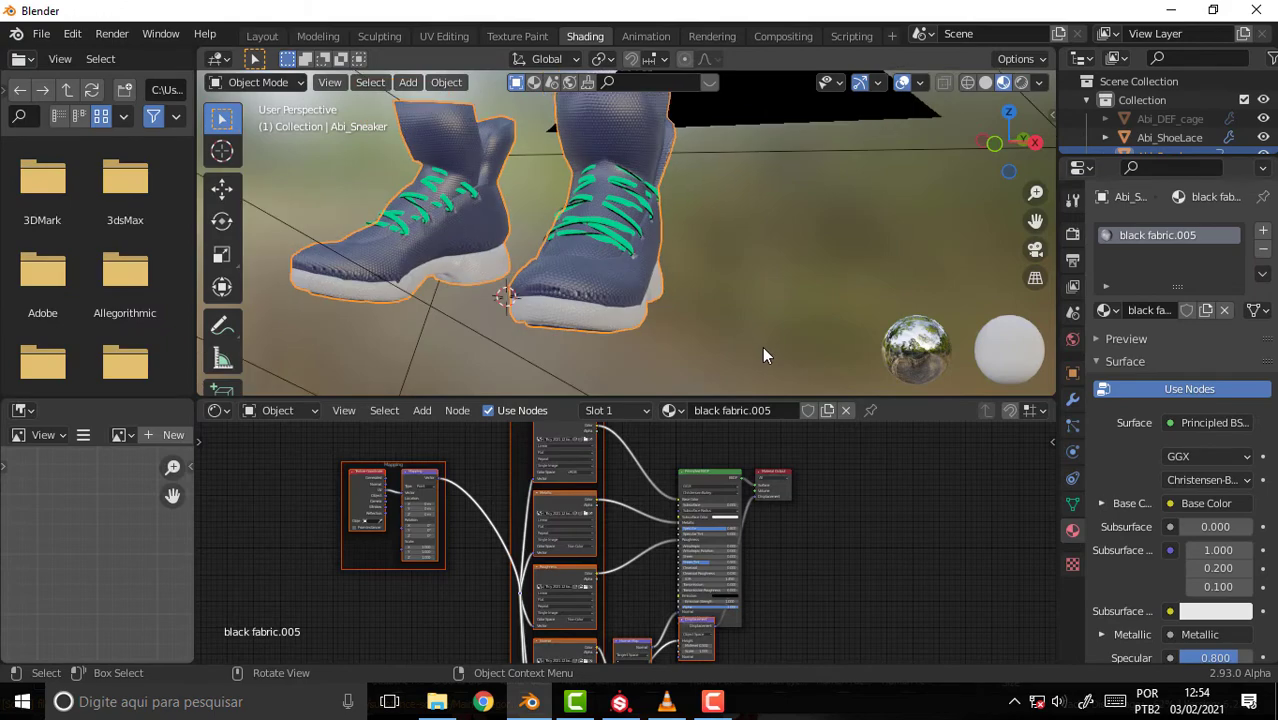
scroll(959, 529, up, 1)
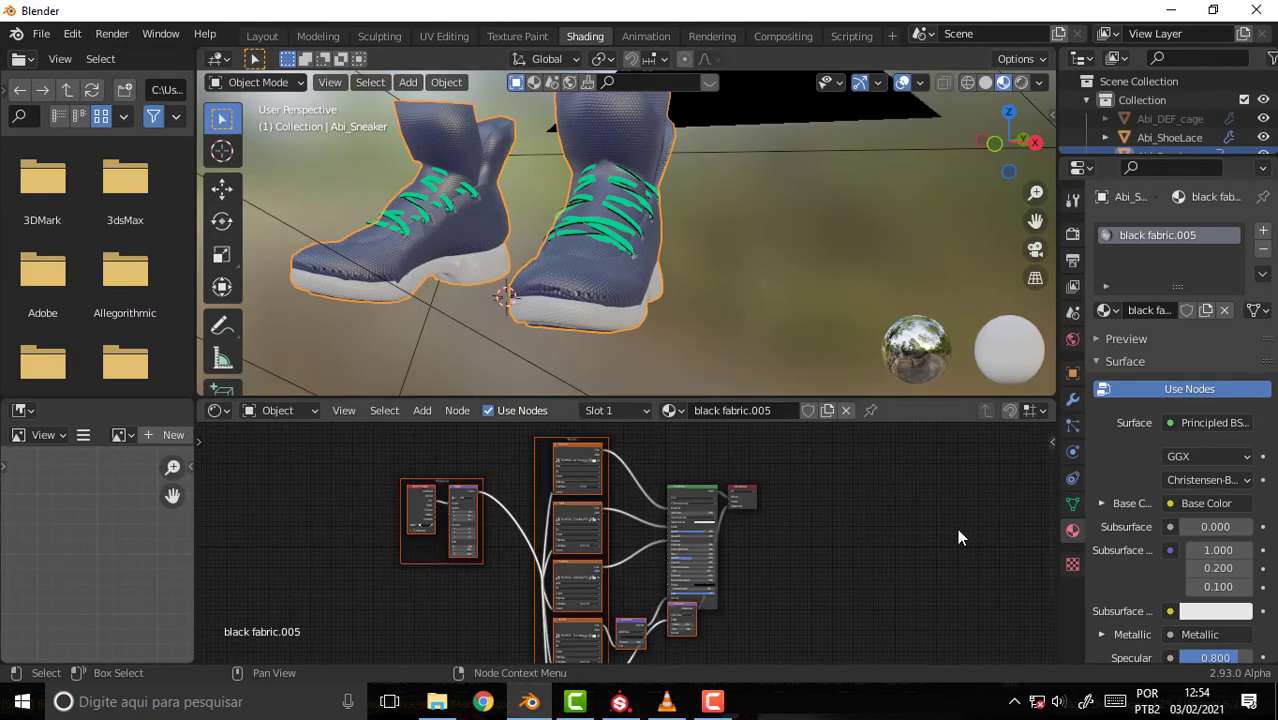
scroll(955, 527, up, 2)
scroll(951, 533, up, 1)
scroll(923, 510, up, 1)
scroll(932, 582, up, 1)
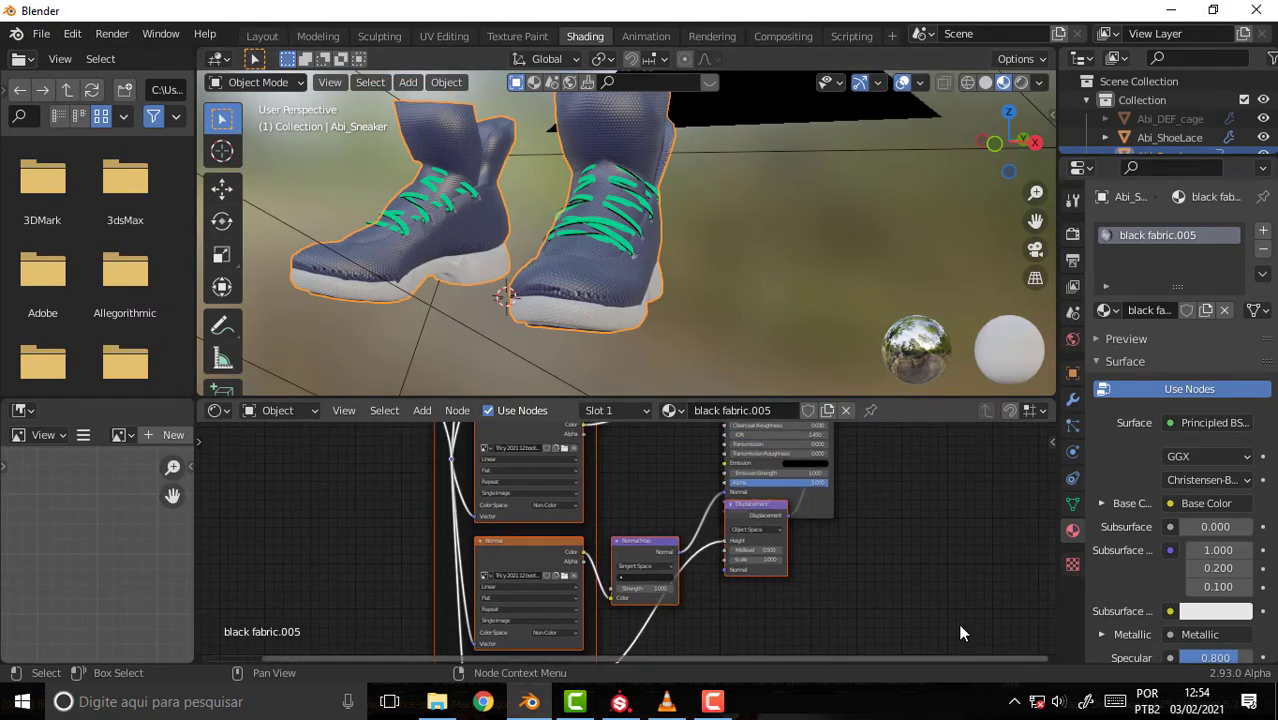
scroll(958, 633, up, 1)
scroll(925, 584, up, 2)
mouse_move(781, 487)
middle_down()
mouse_move(594, 456)
mouse_move(555, 502)
middle_up()
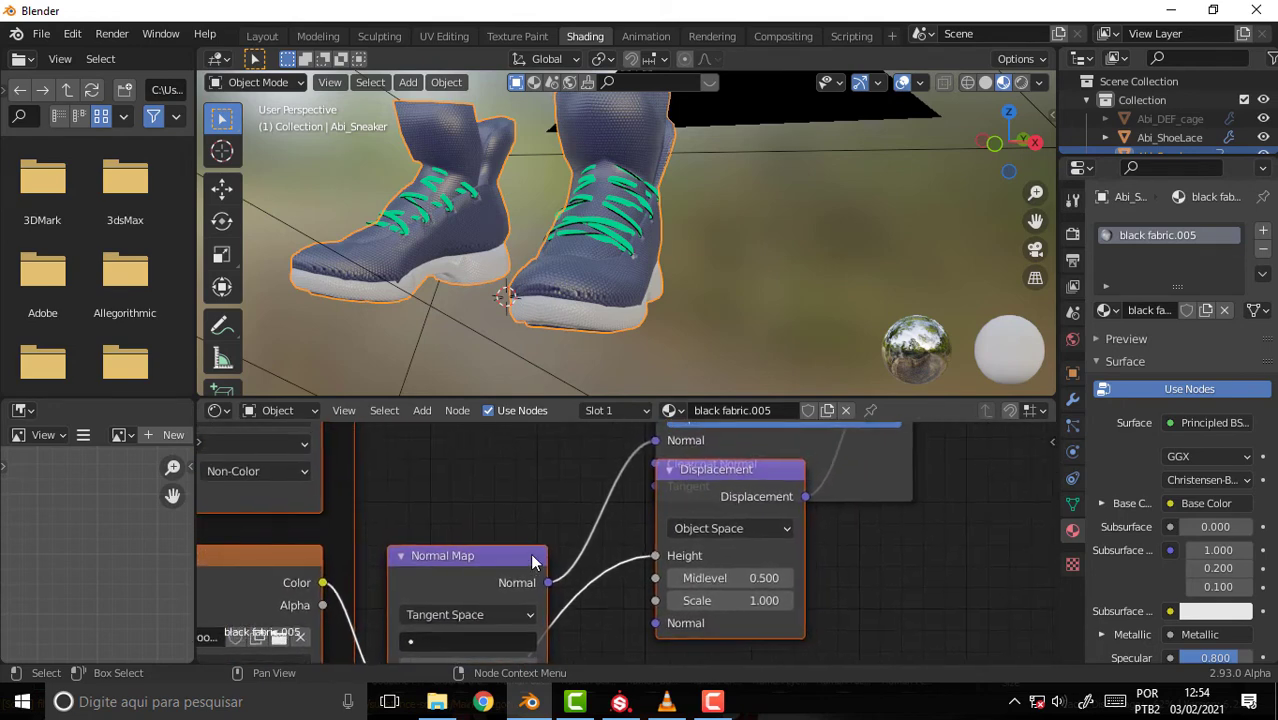
click(767, 600)
text(0)
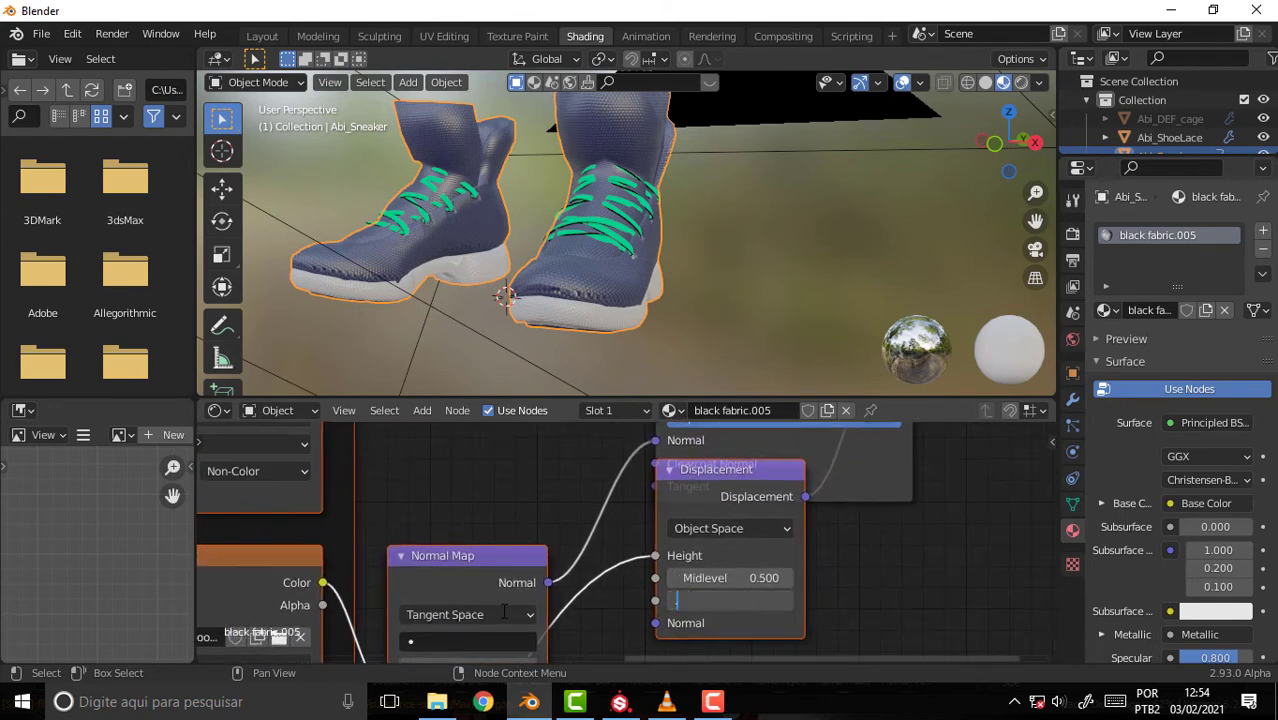
text(1)
key(Return)
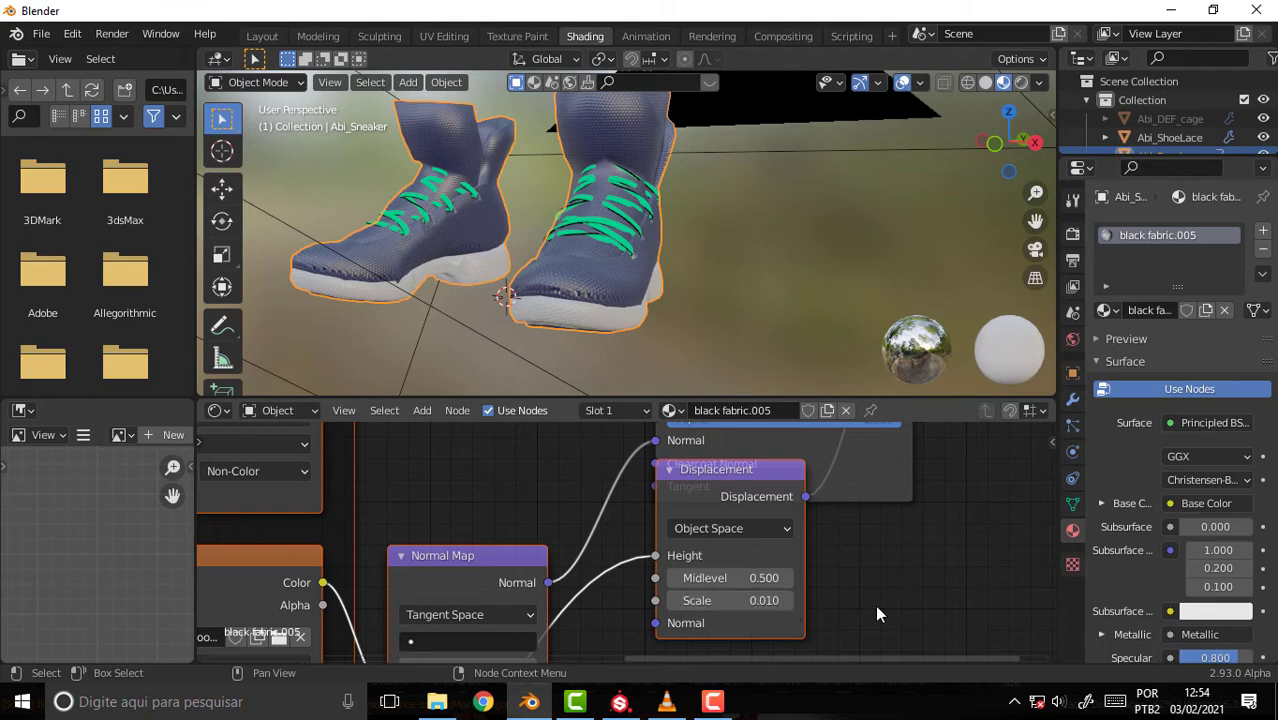
From the Layout workspace, render the smoother reduced-displacement sneakers, inspect the image, and close it.
click(262, 38)
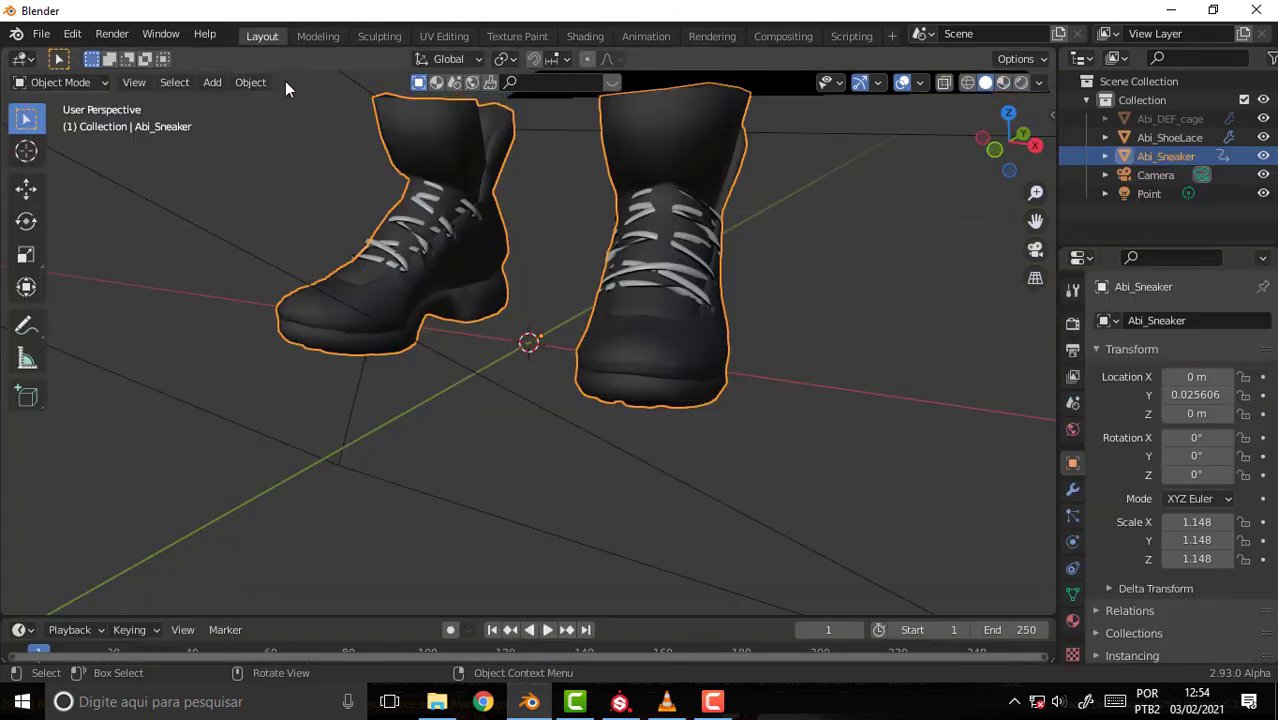
click(110, 34)
click(140, 55)
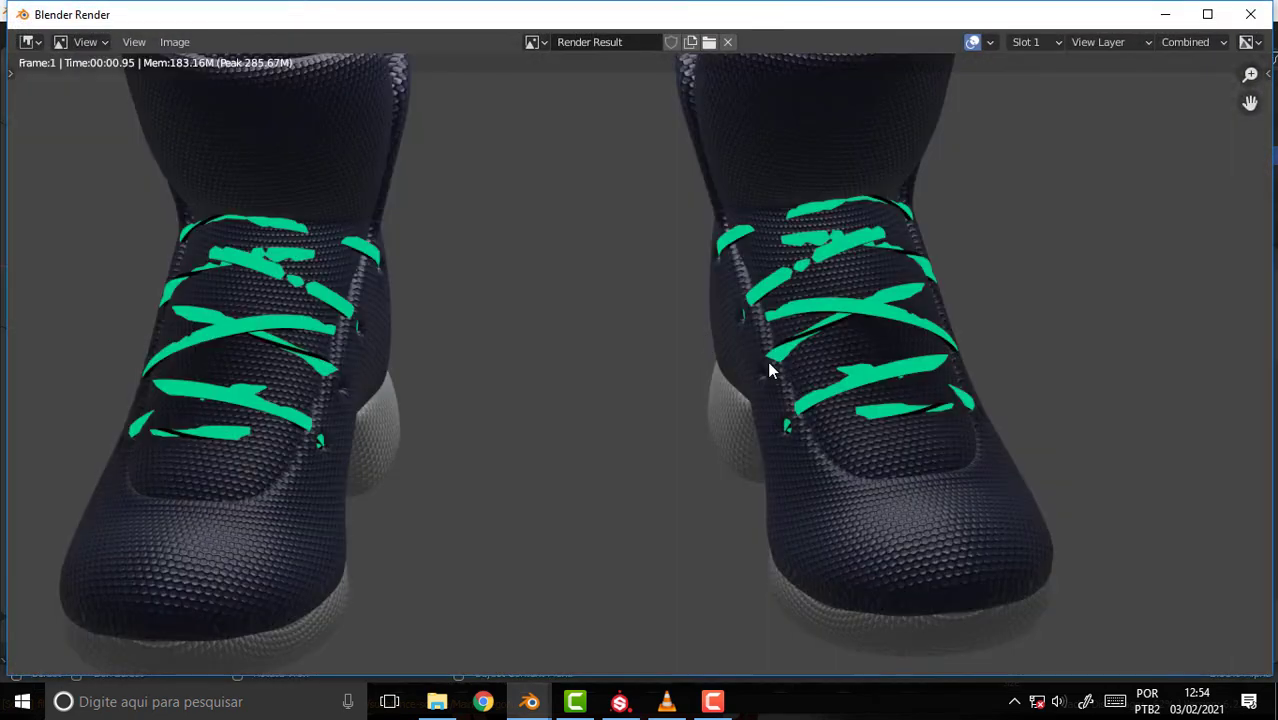
scroll(916, 360, down, 7)
scroll(916, 360, up, 6)
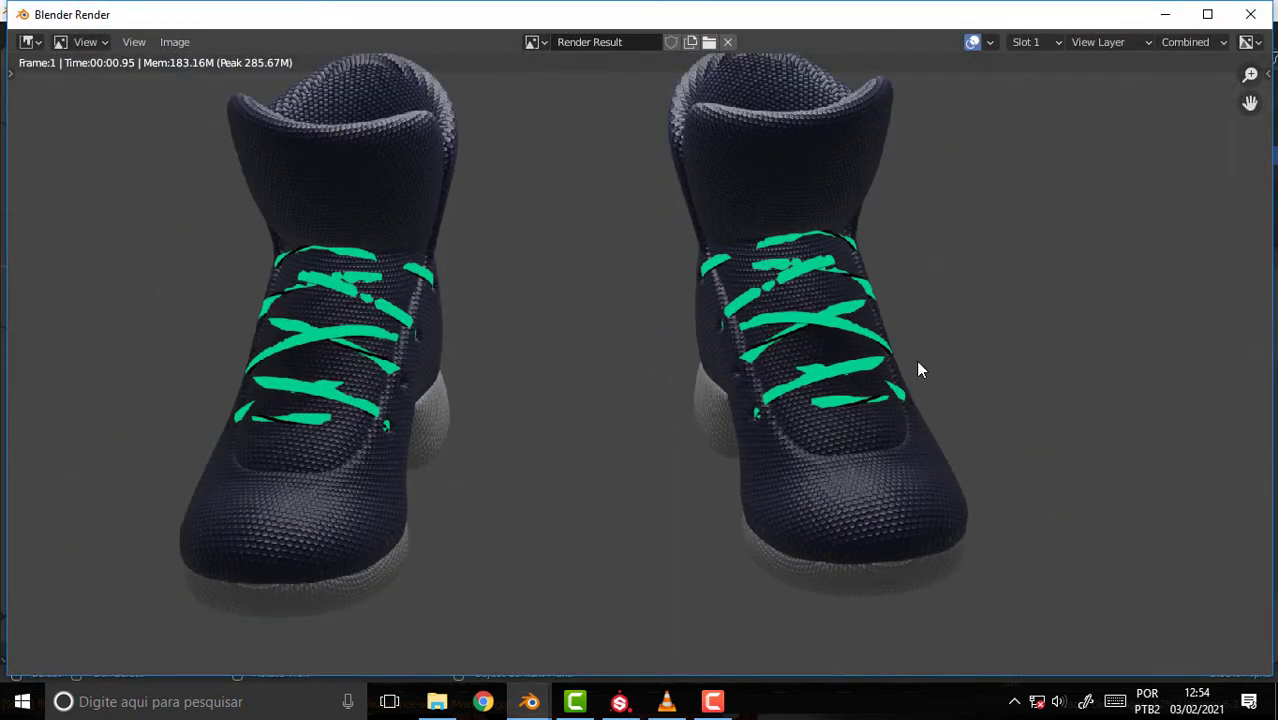
scroll(951, 318, up, 3)
scroll(941, 320, down, 2)
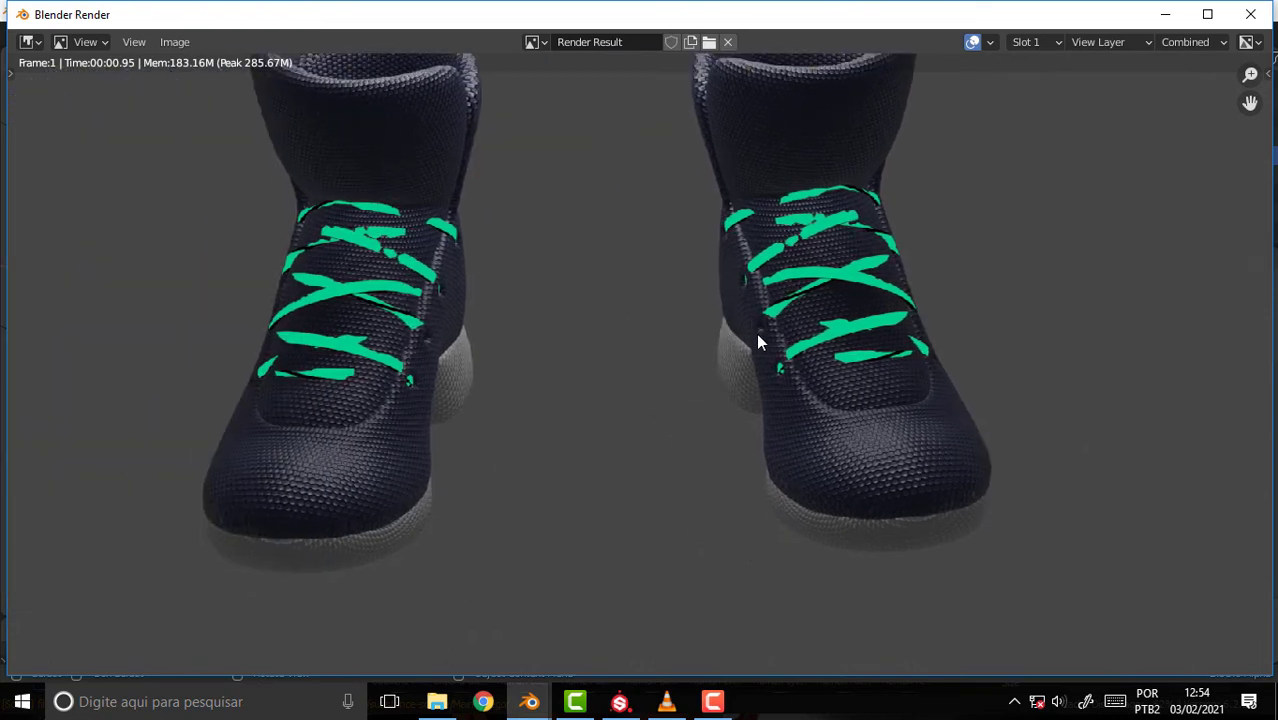
scroll(479, 305, down, 1)
scroll(516, 308, down, 6)
scroll(516, 308, up, 5)
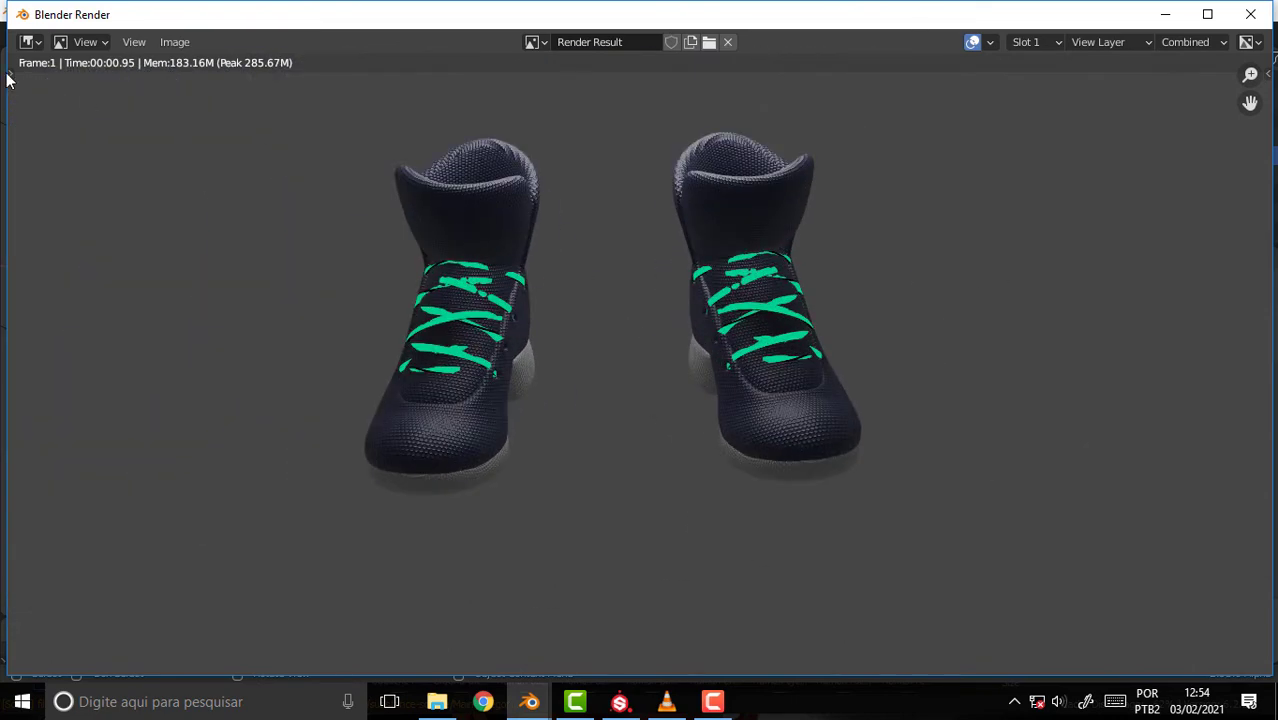
click(1250, 14)
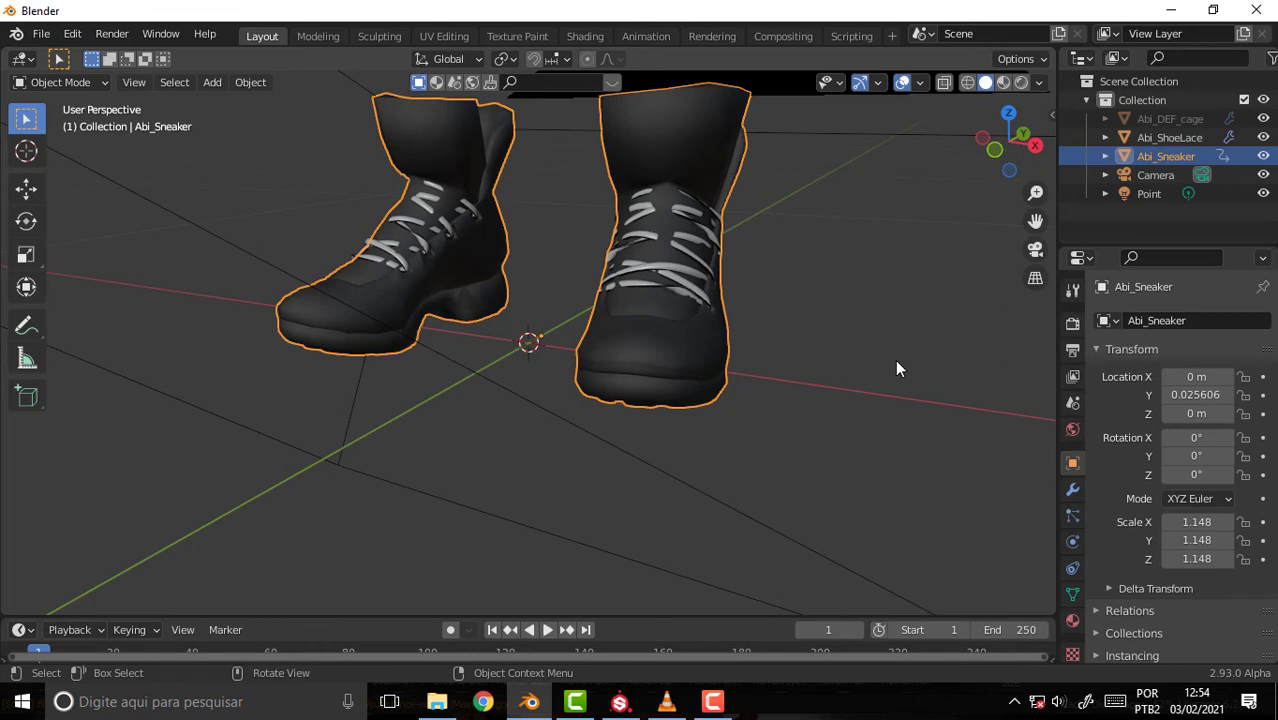
Open Tricy 2021 01.blend without saving the untitled sneaker scene.
click(41, 34)
mouse_move(84, 92)
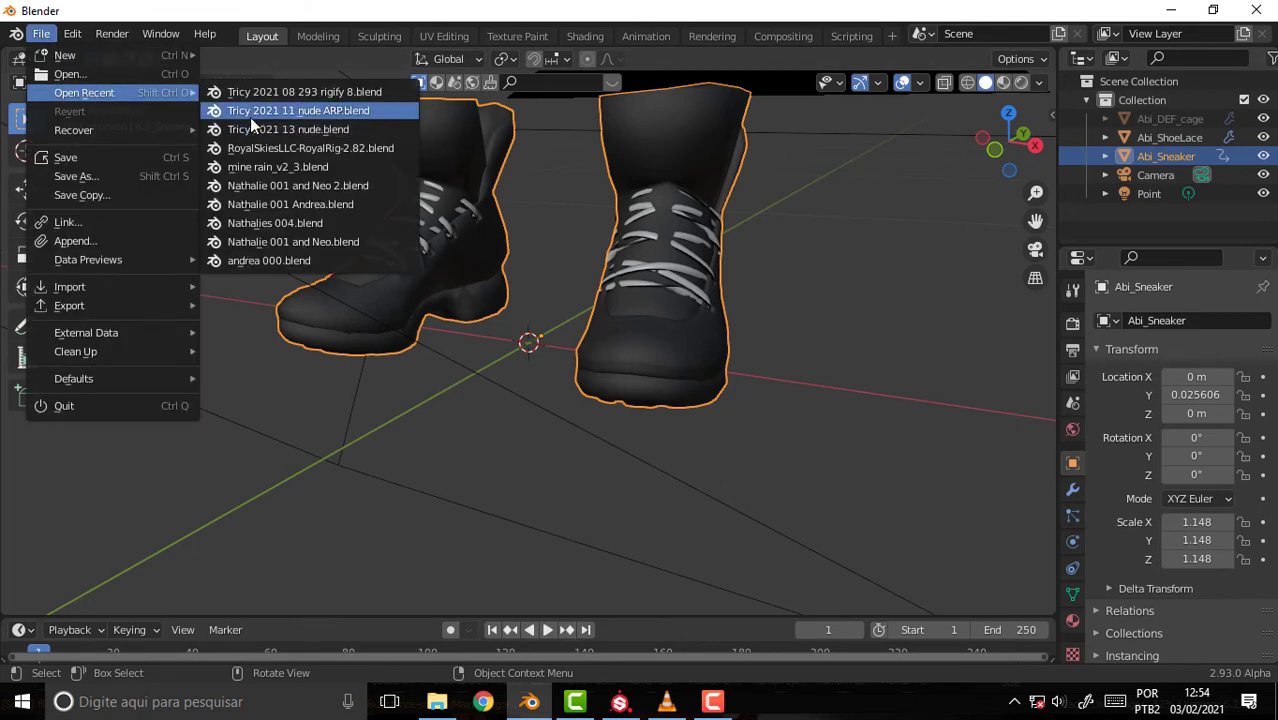
click(90, 79)
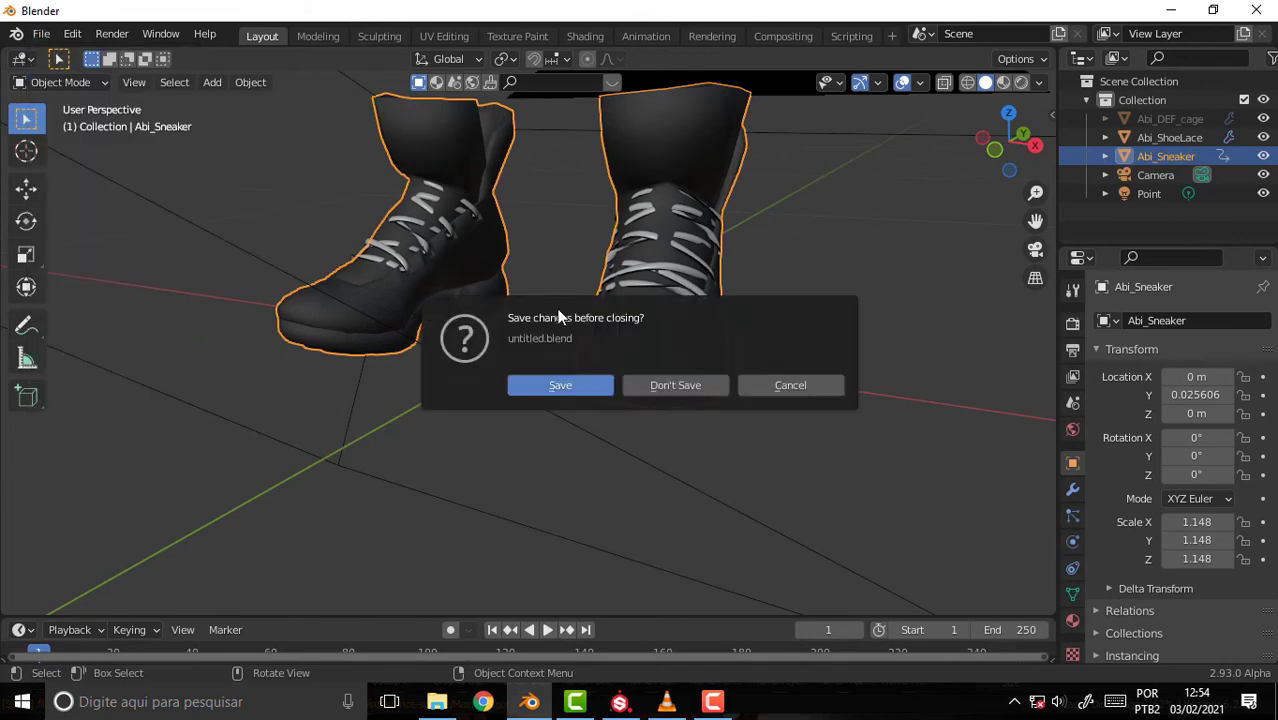
click(676, 390)
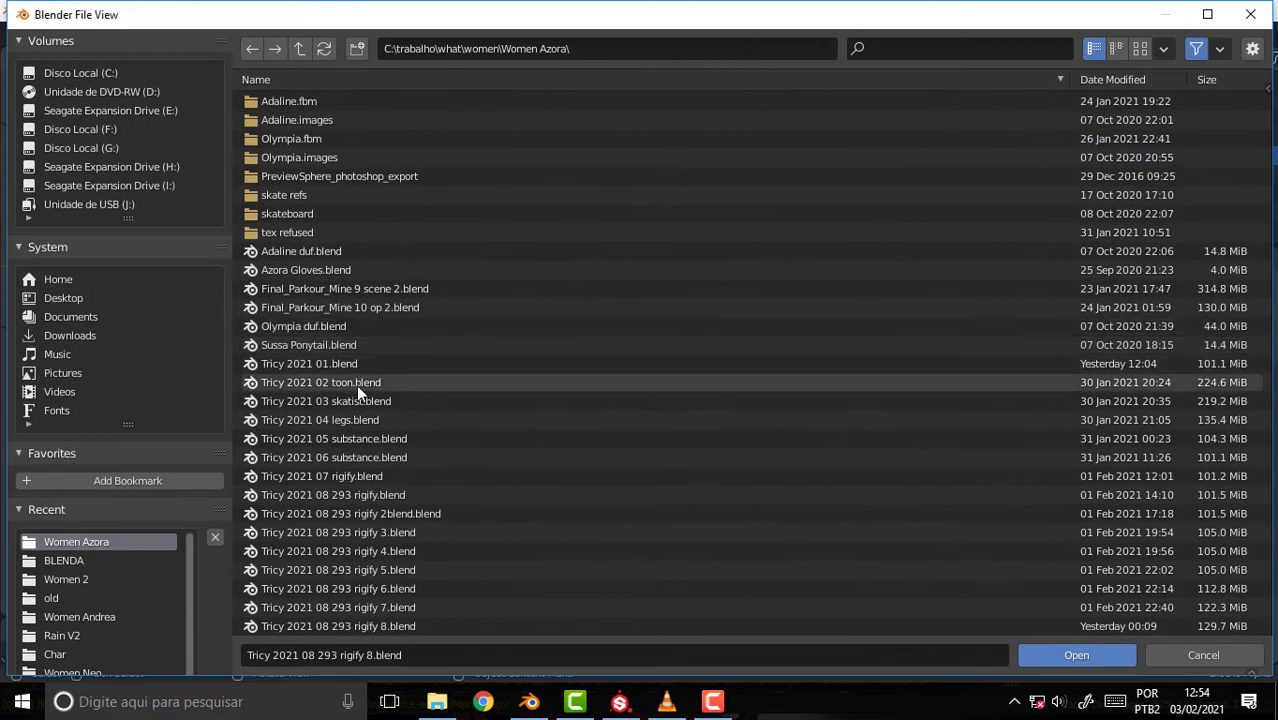
click(311, 365)
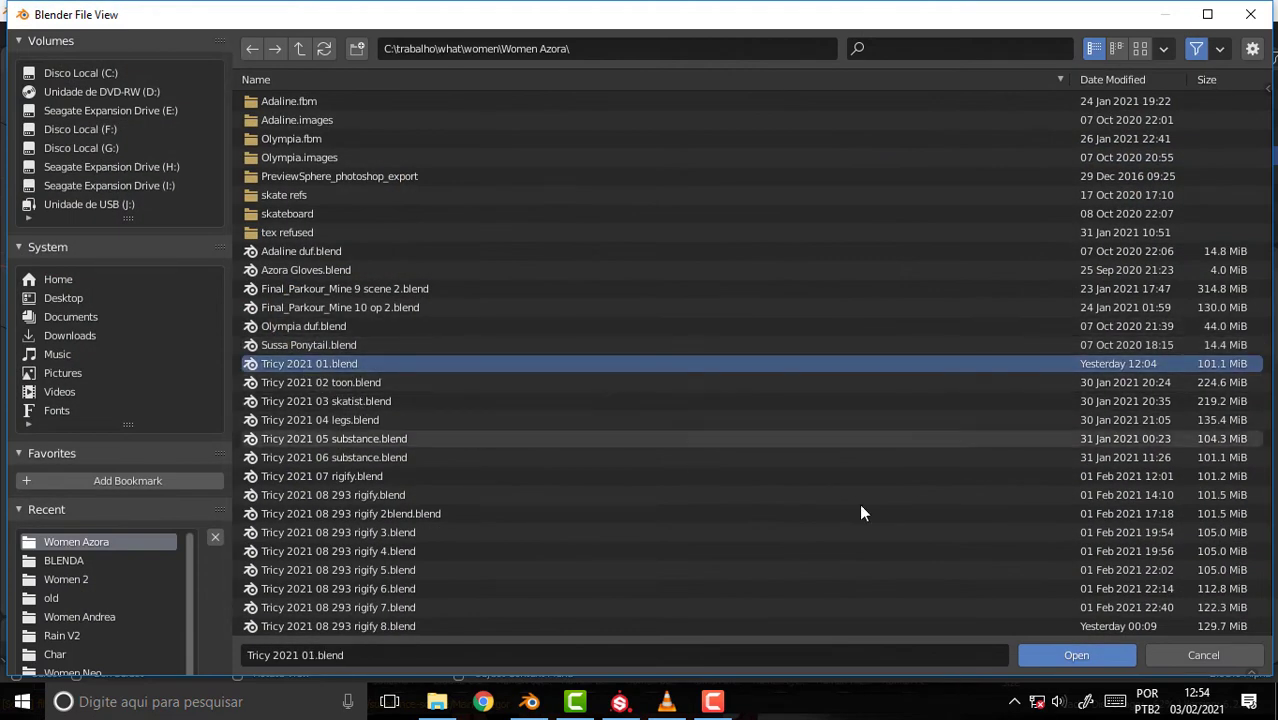
click(1074, 651)
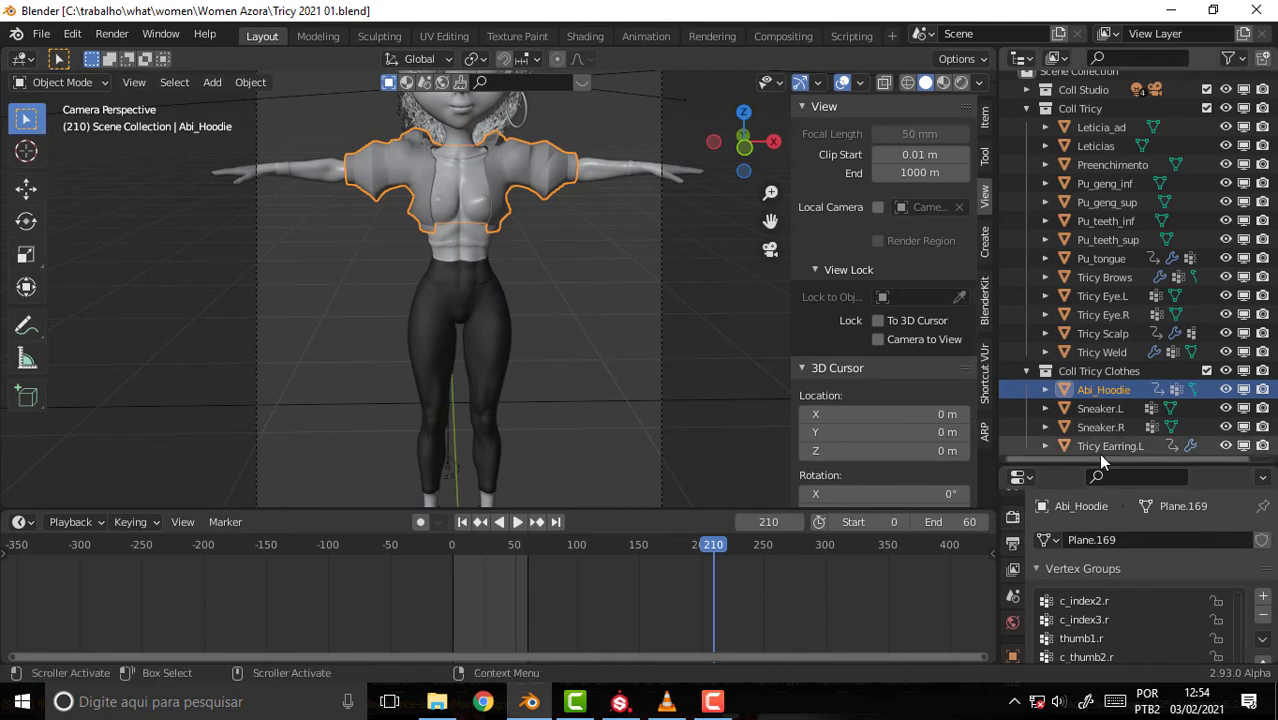
Set Cycles render samples to 64 and render frame 210 of the Tricy scene.
drag(1021, 463, 1085, 311)
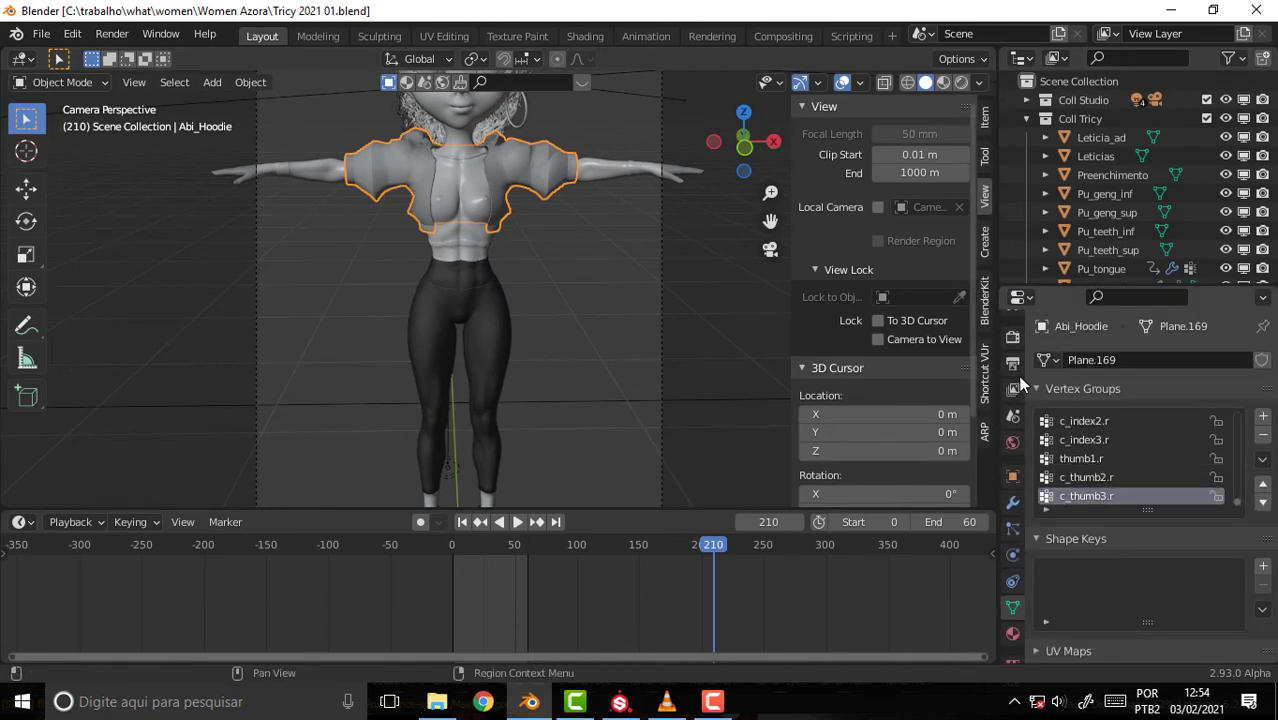
click(1013, 364)
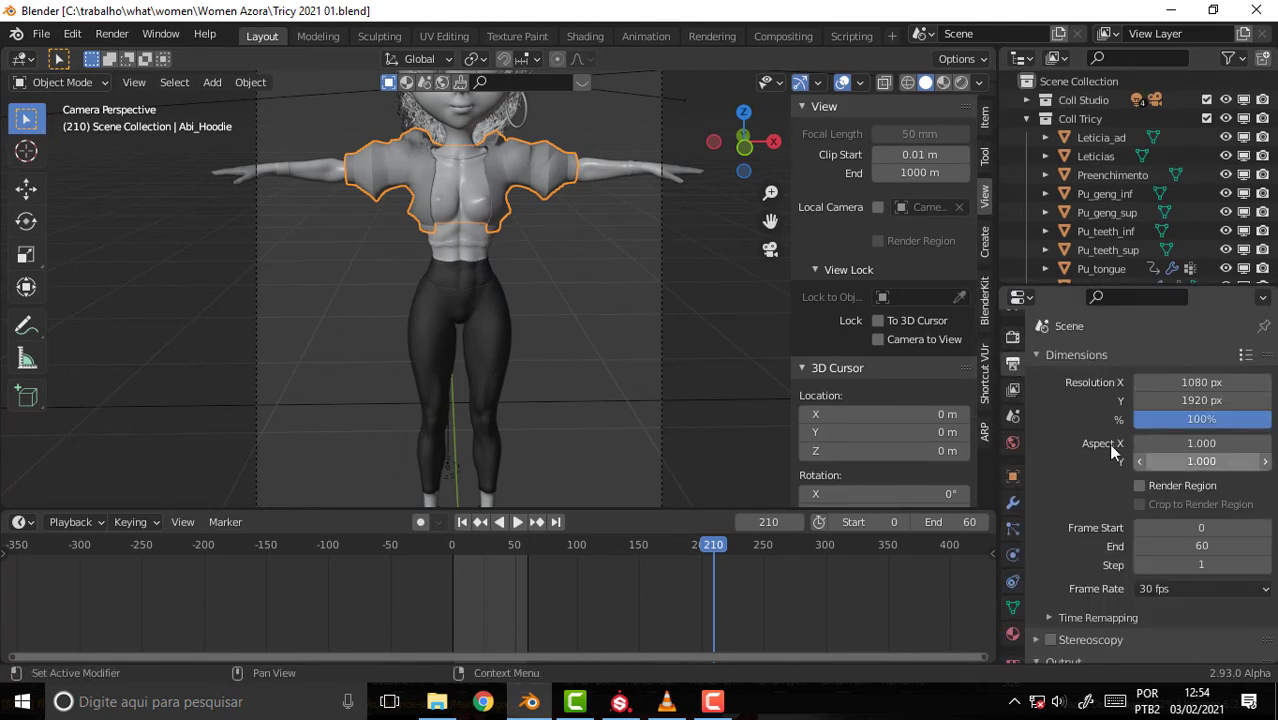
click(1013, 337)
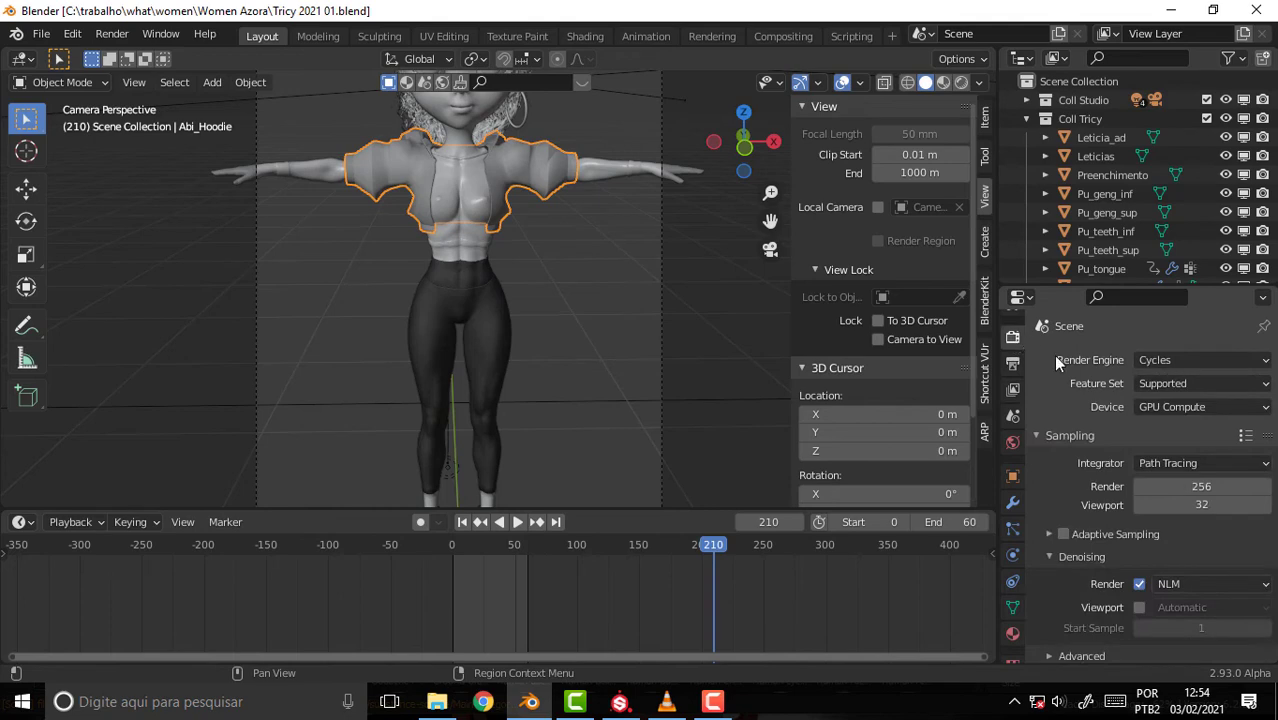
click(1201, 486)
text(64)
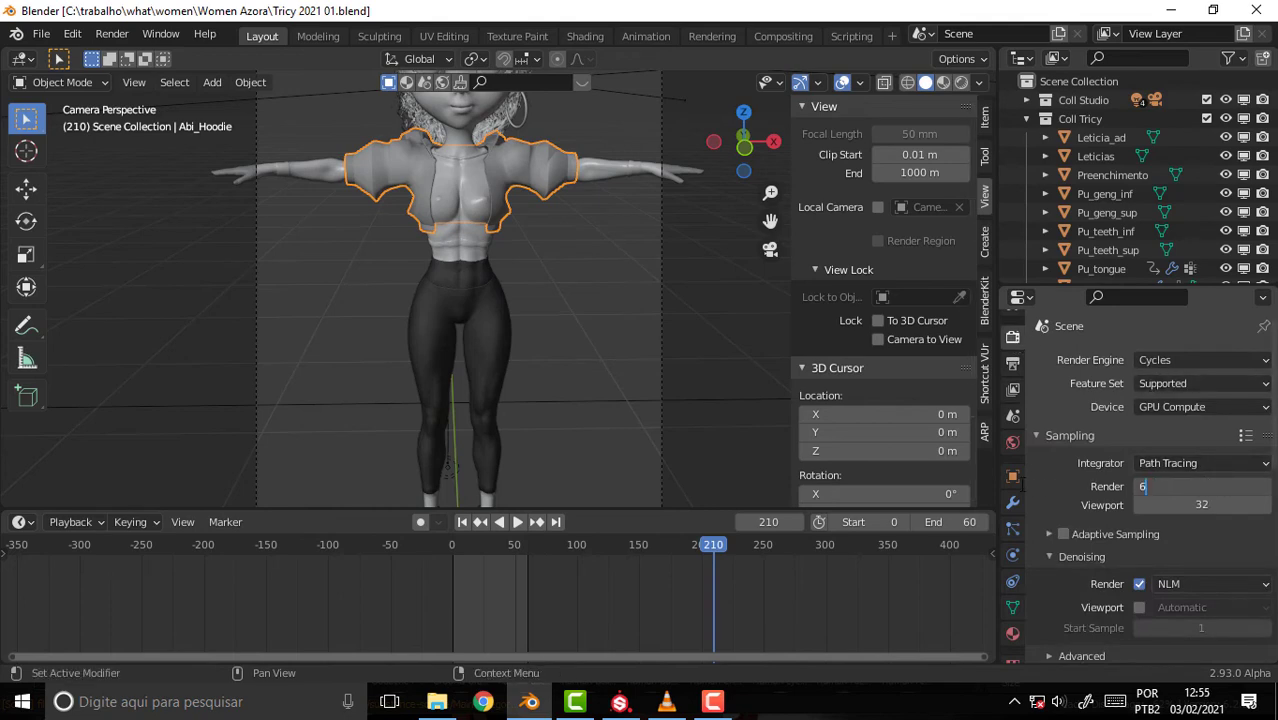
key(Return)
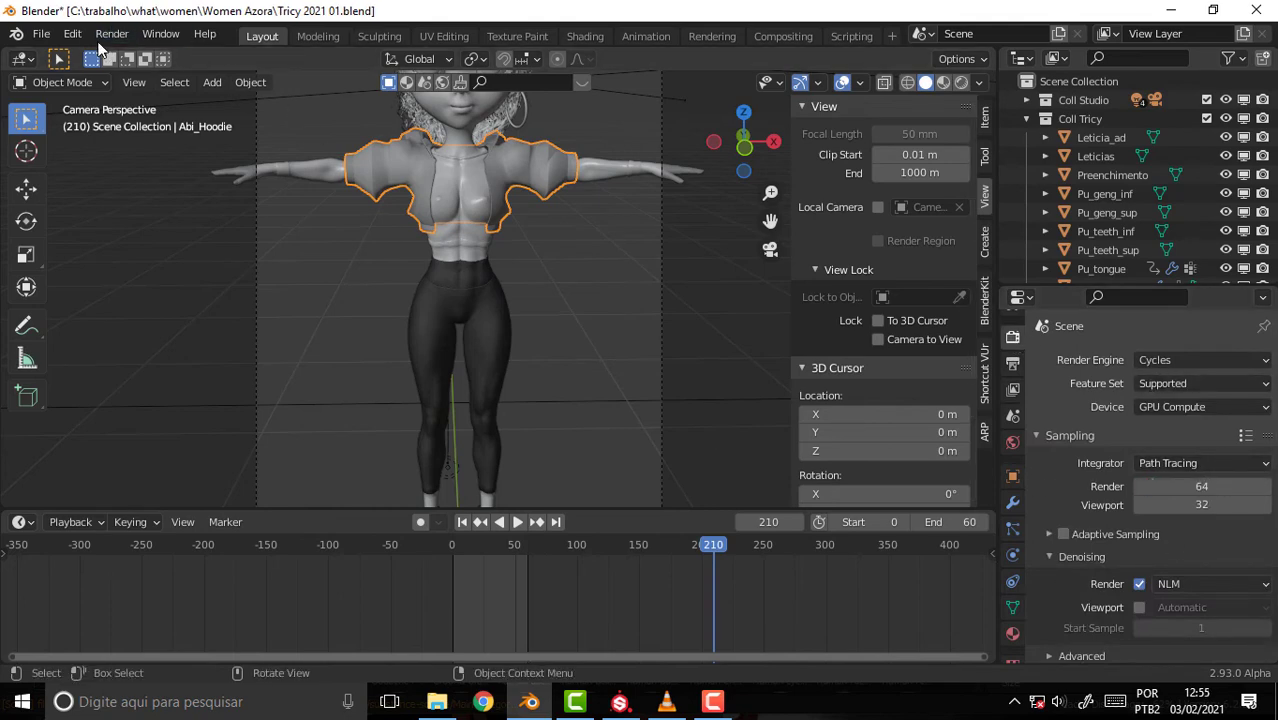
click(112, 33)
click(140, 50)
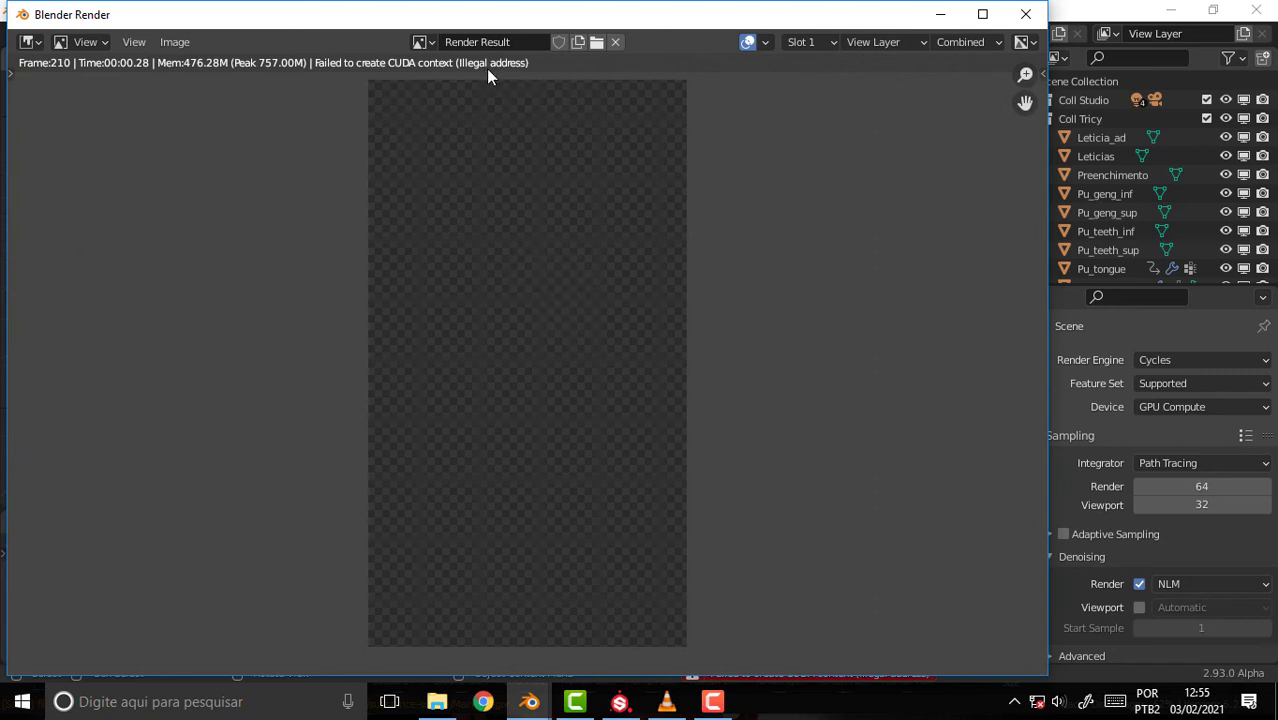
Close the empty render window and zoom the camera view to frame the Tricy character.
click(1025, 14)
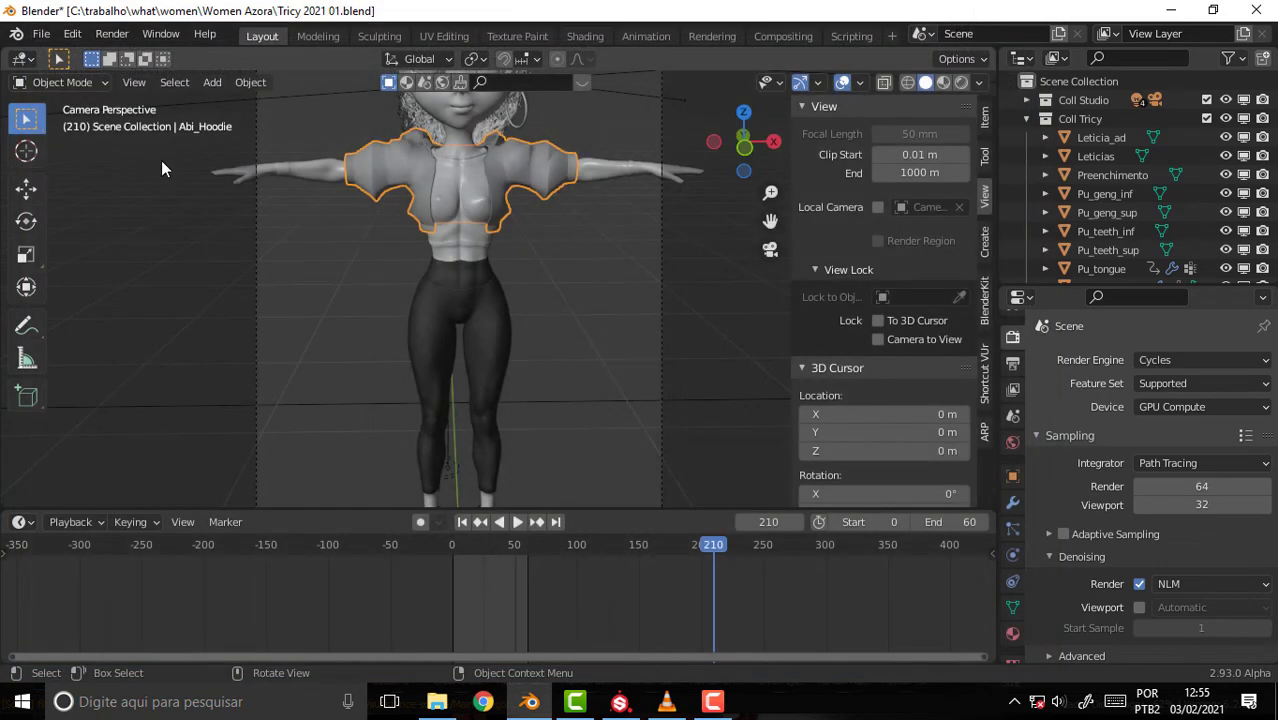
click(41, 33)
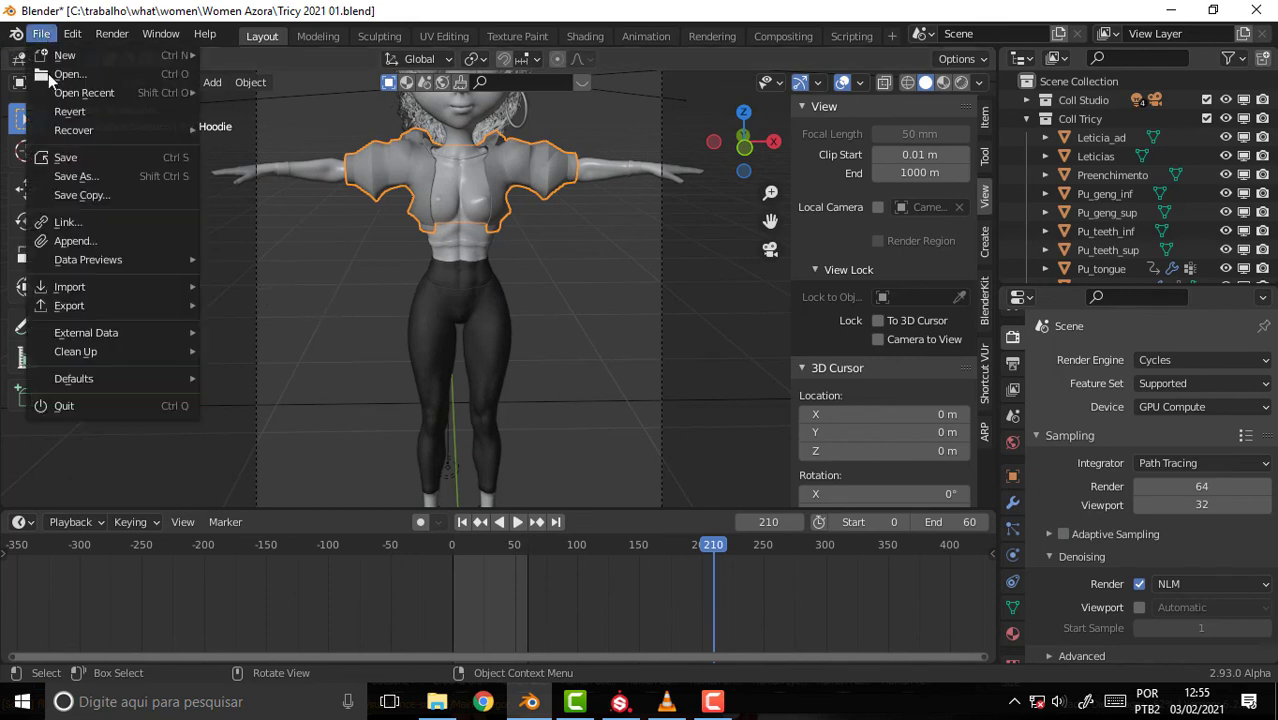
click(41, 33)
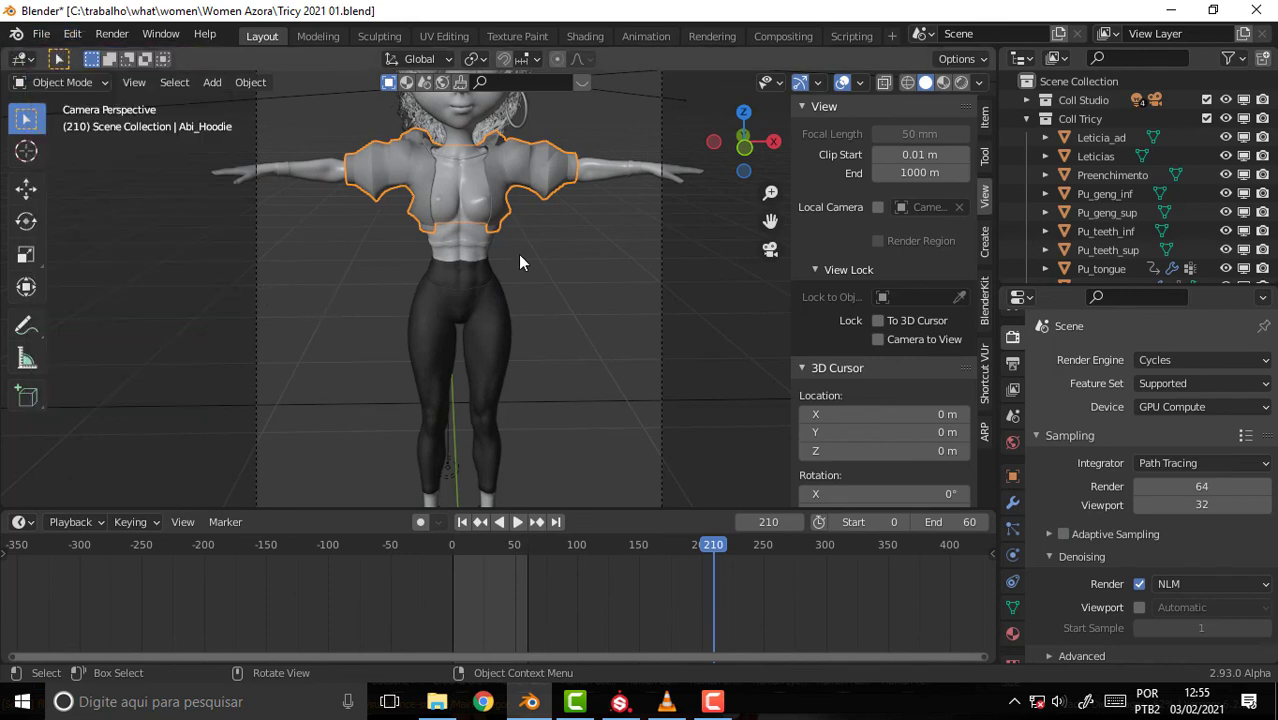
scroll(600, 285, down, 2)
scroll(608, 288, down, 2)
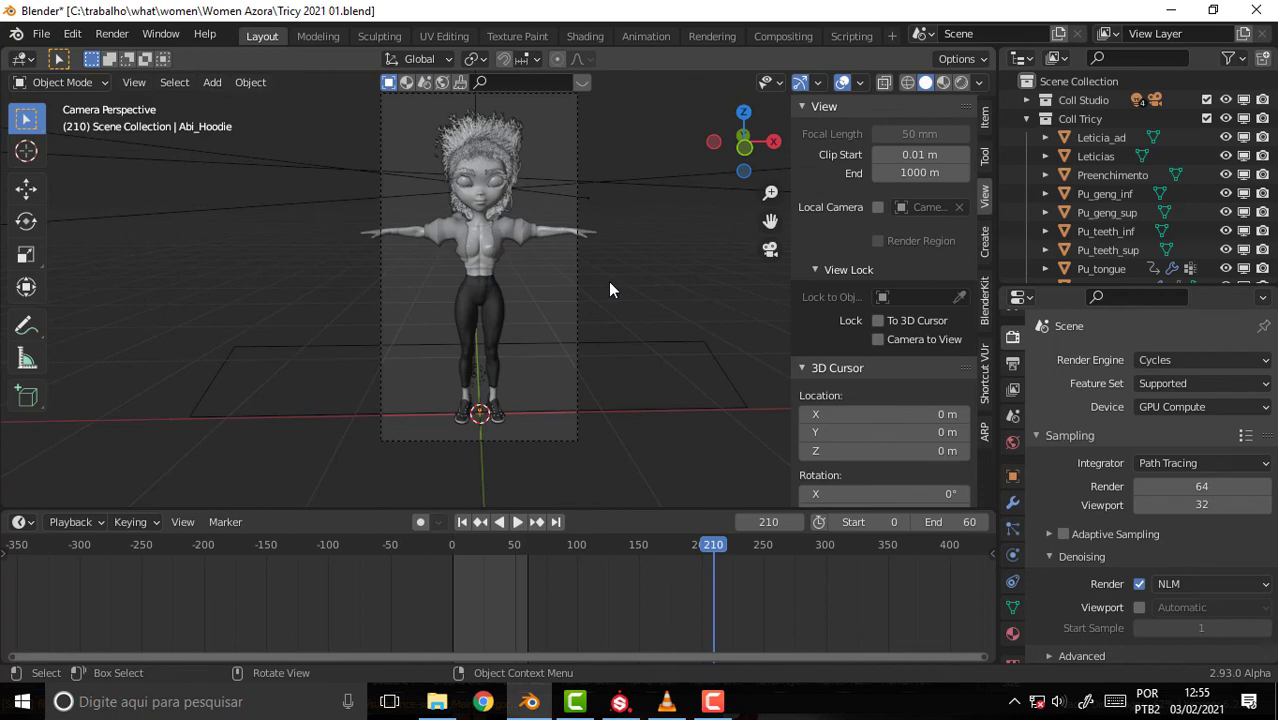
scroll(499, 226, up, 5)
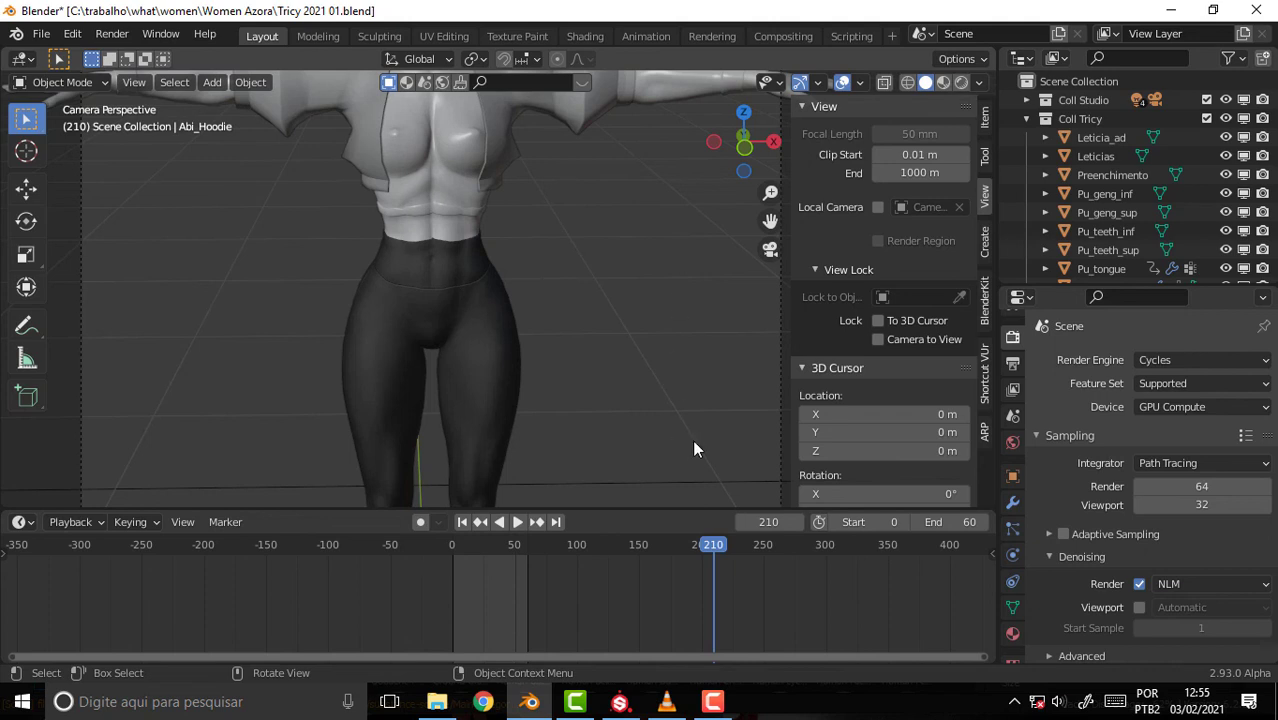
scroll(701, 362, down, 5)
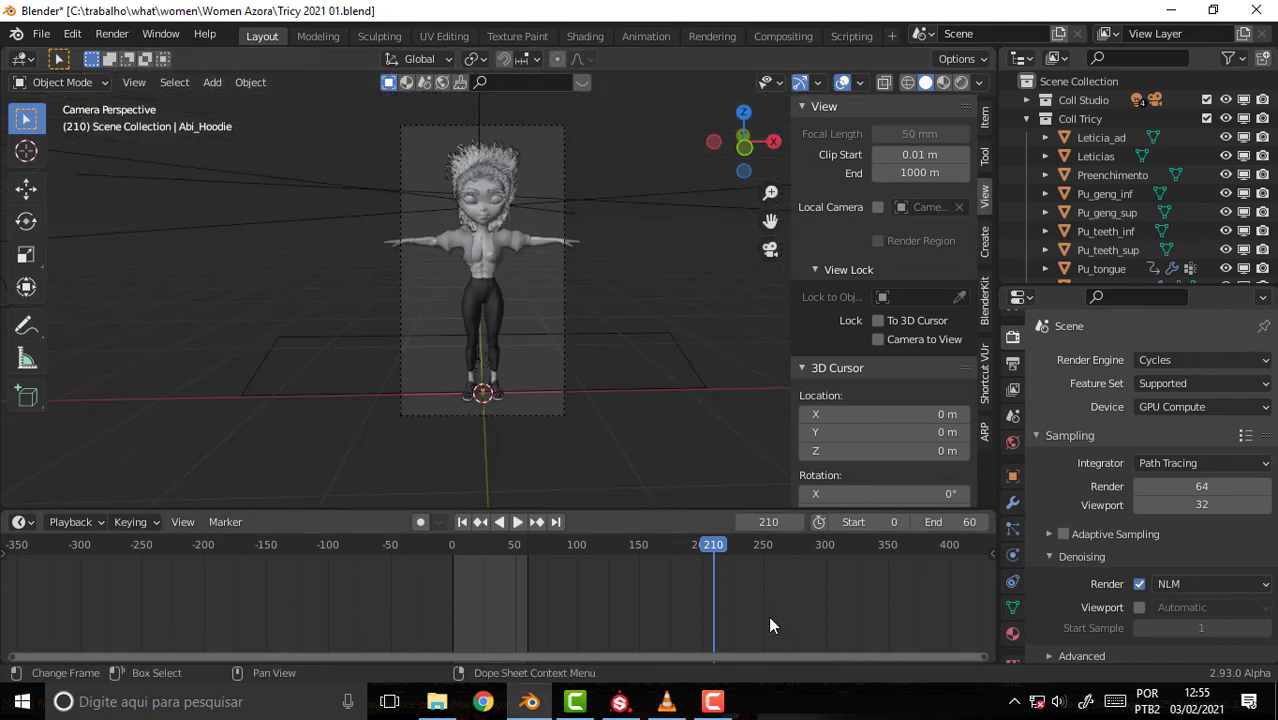
click(712, 701)
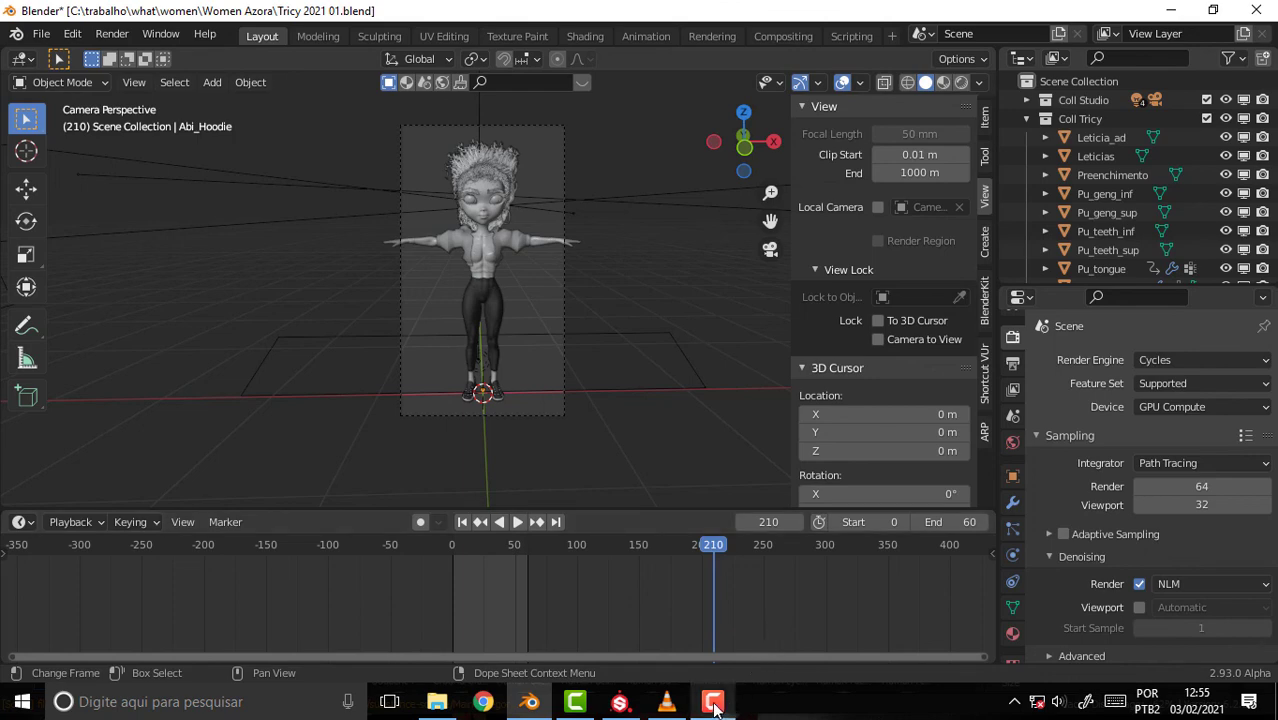